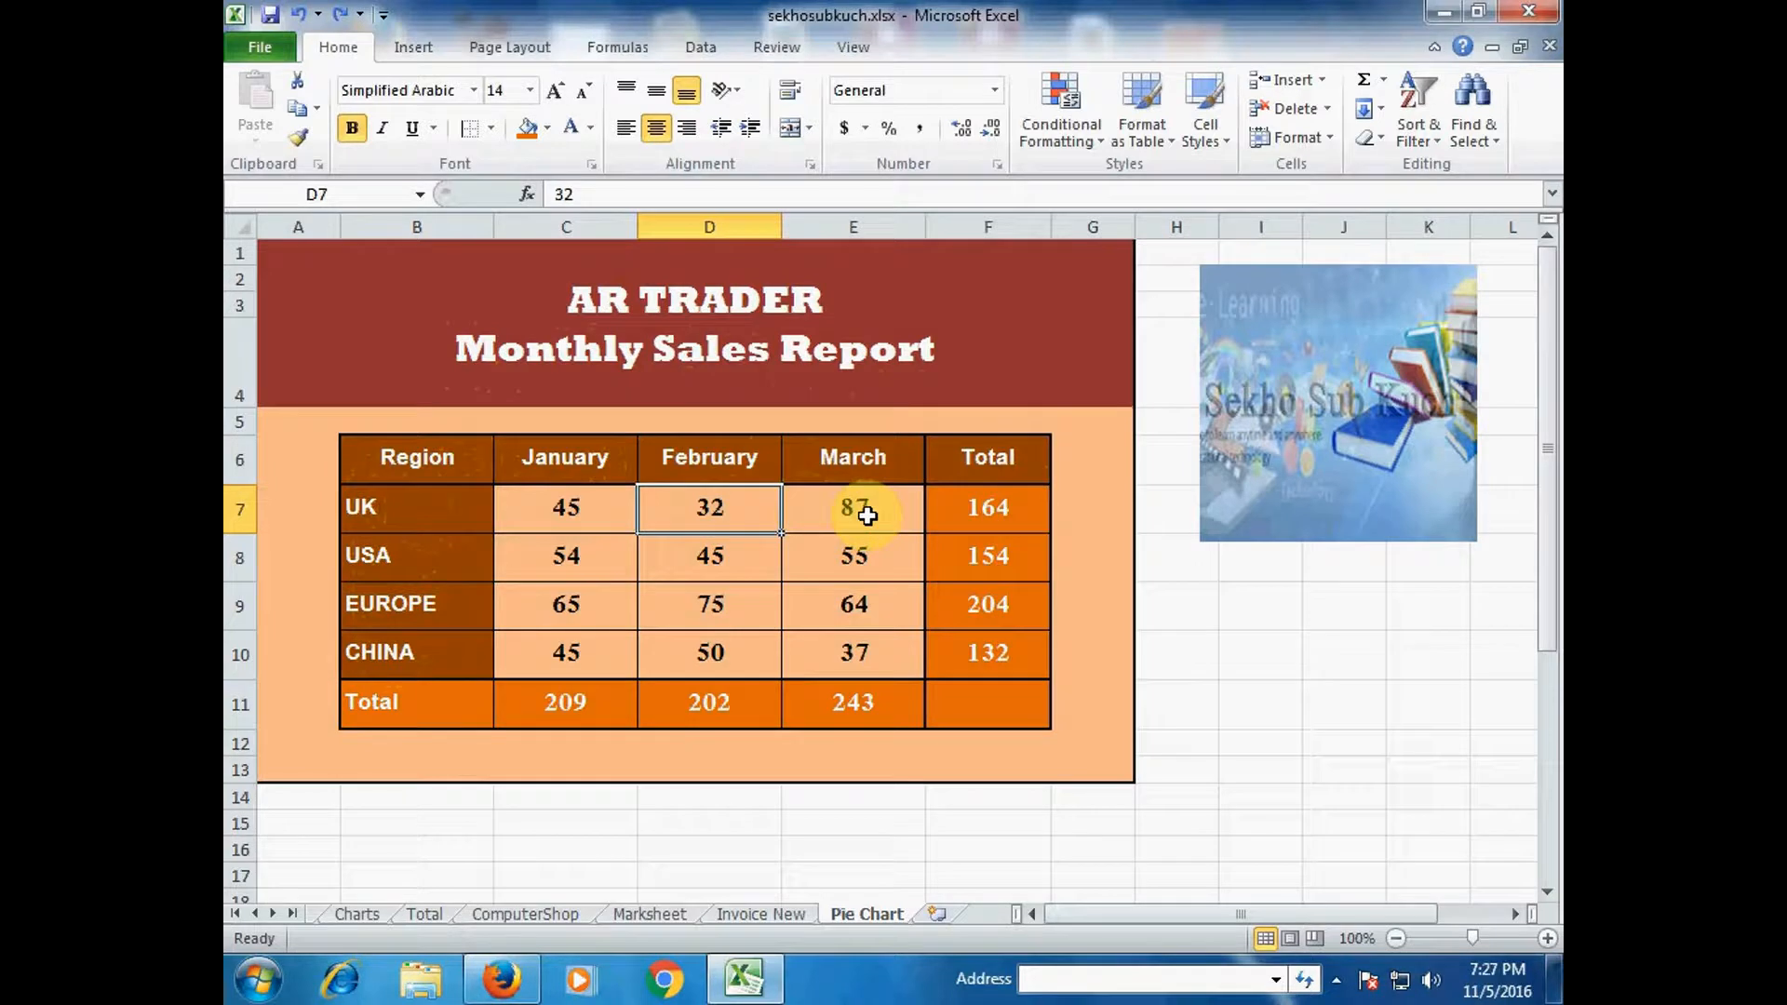
click(1009, 505)
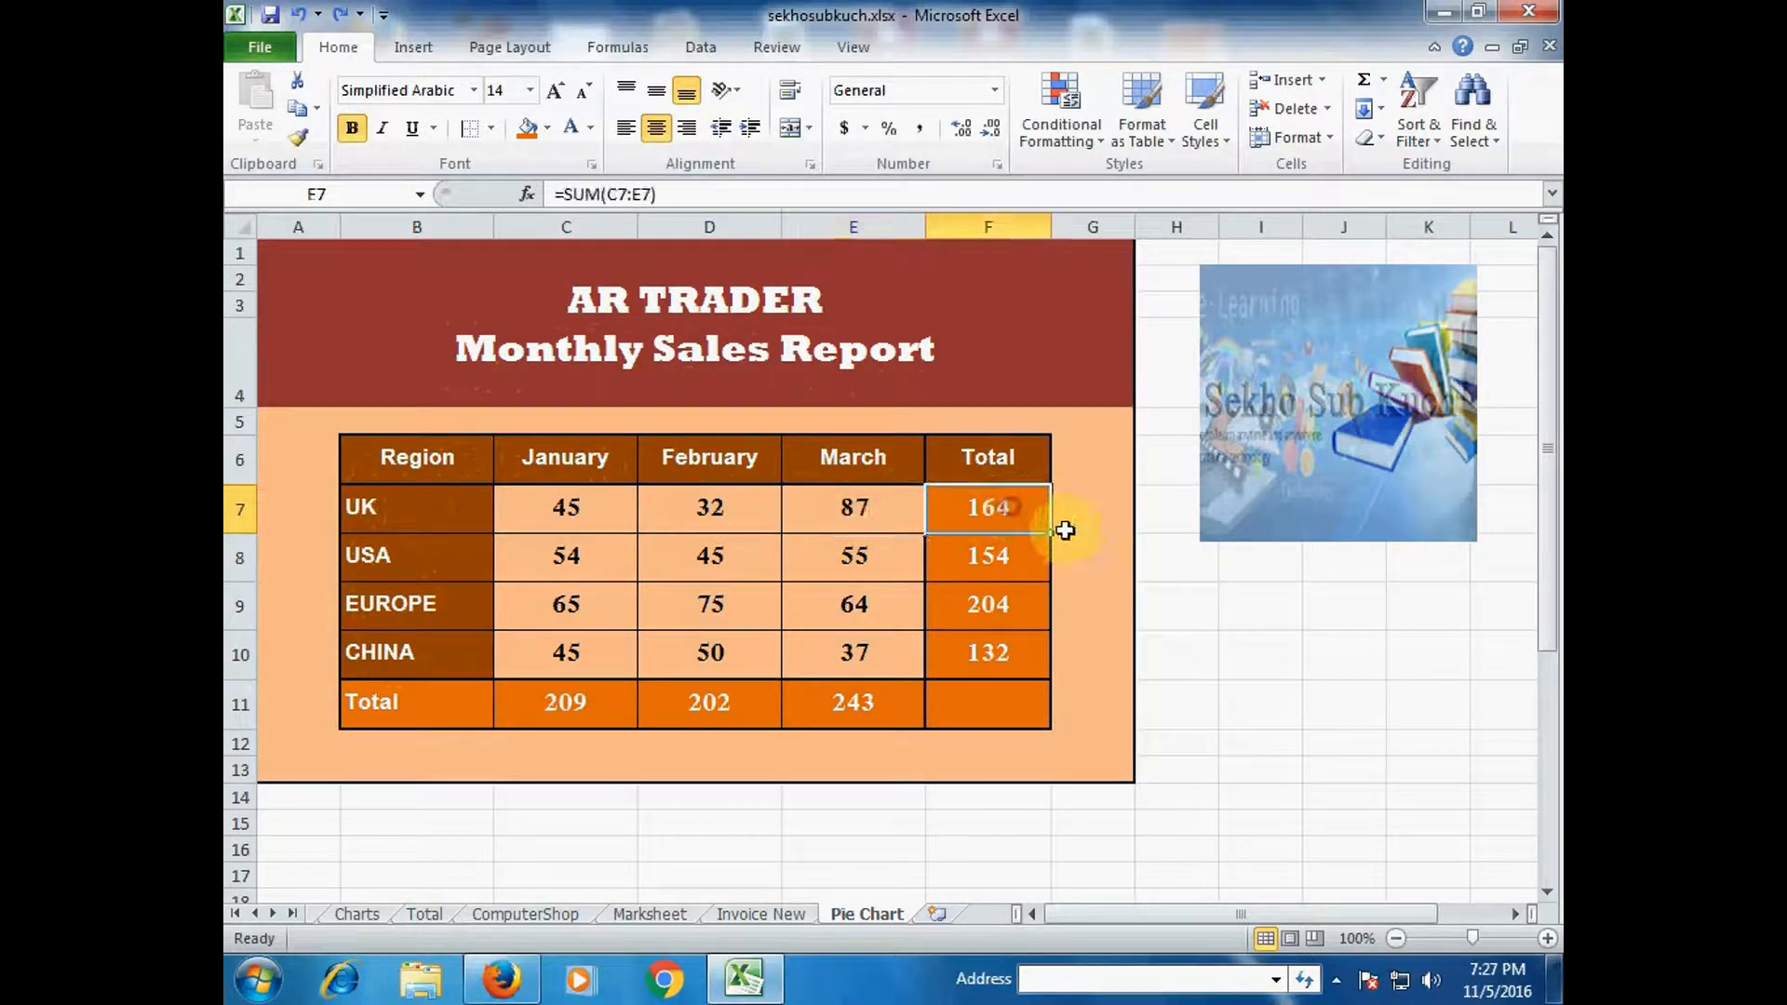
click(461, 545)
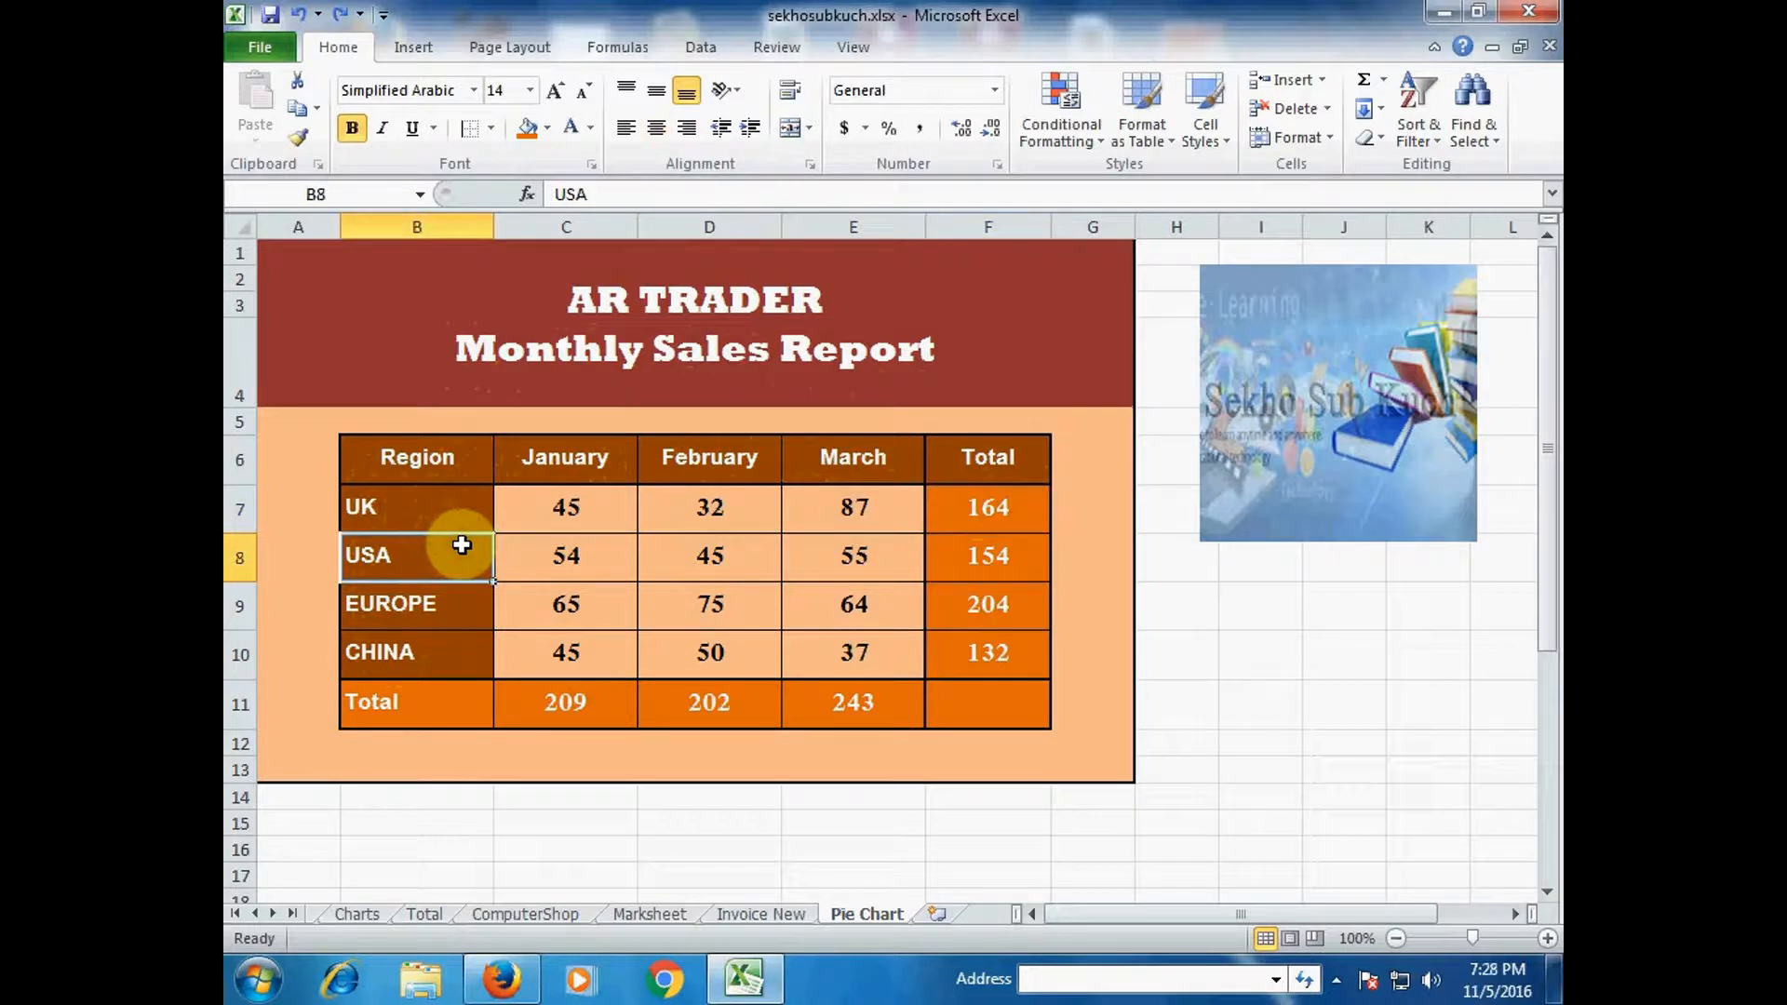
click(446, 600)
click(458, 646)
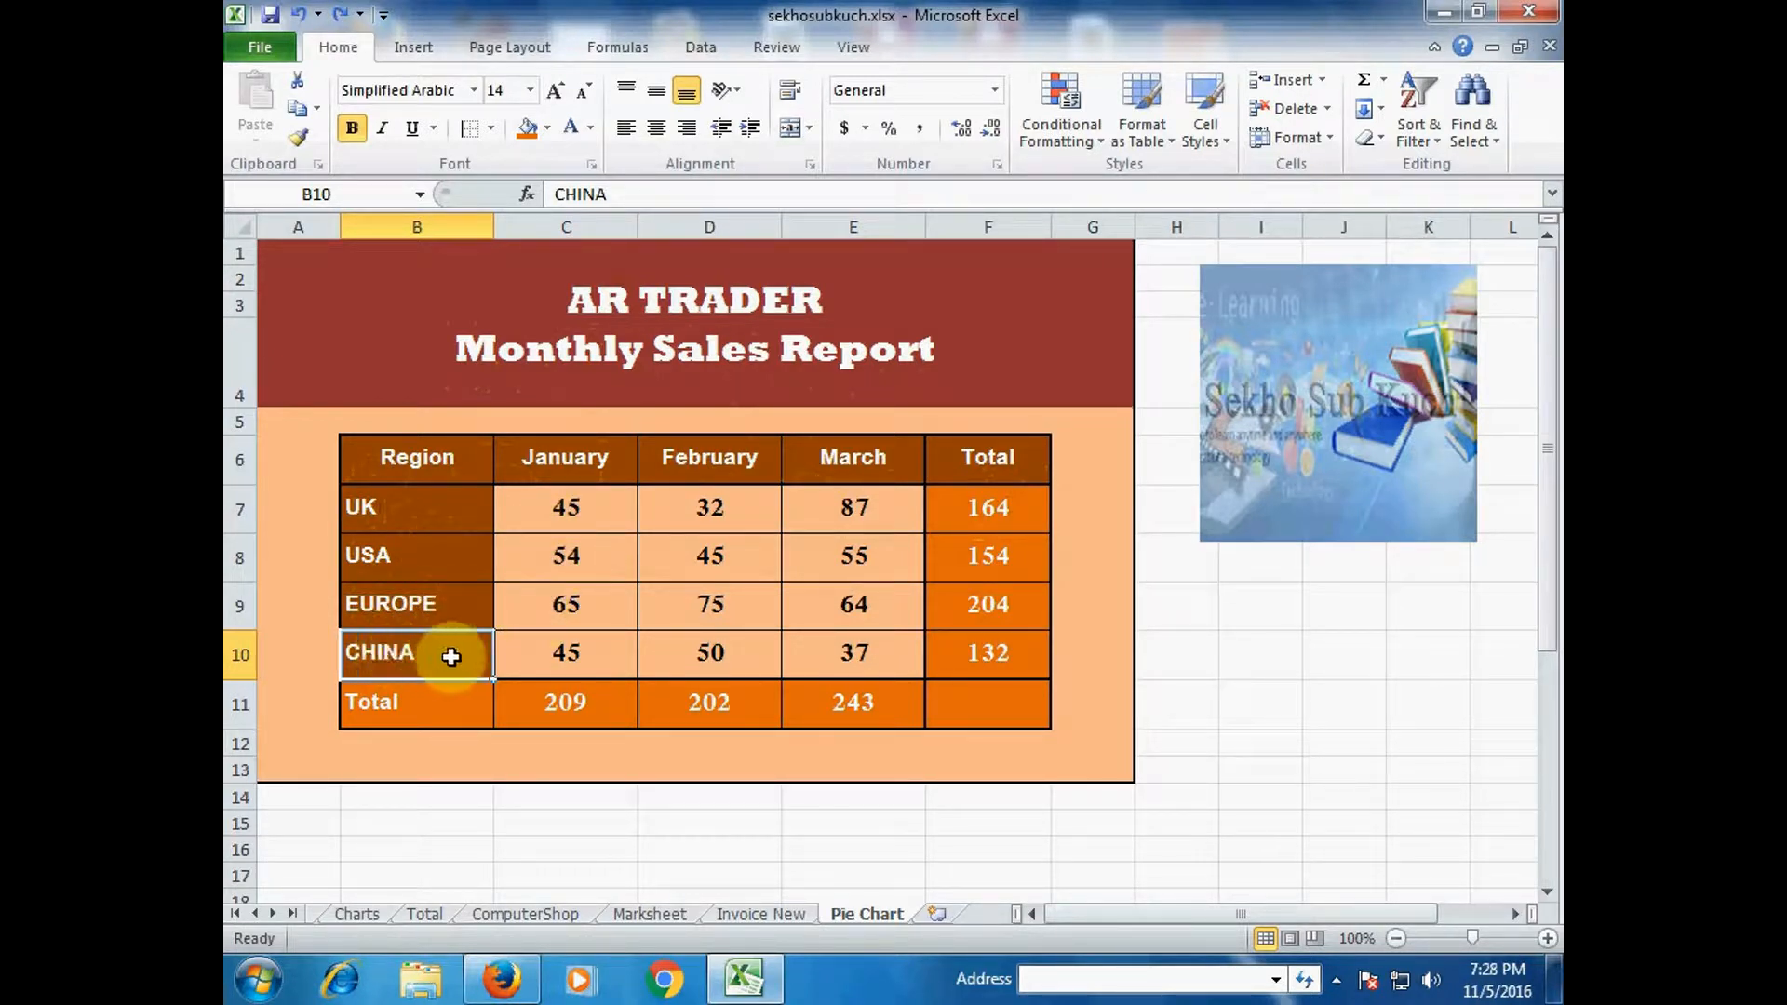
Insert a 3-D pie chart from the Region and January data, B6:C10
click(416, 463)
drag(561, 453, 566, 652)
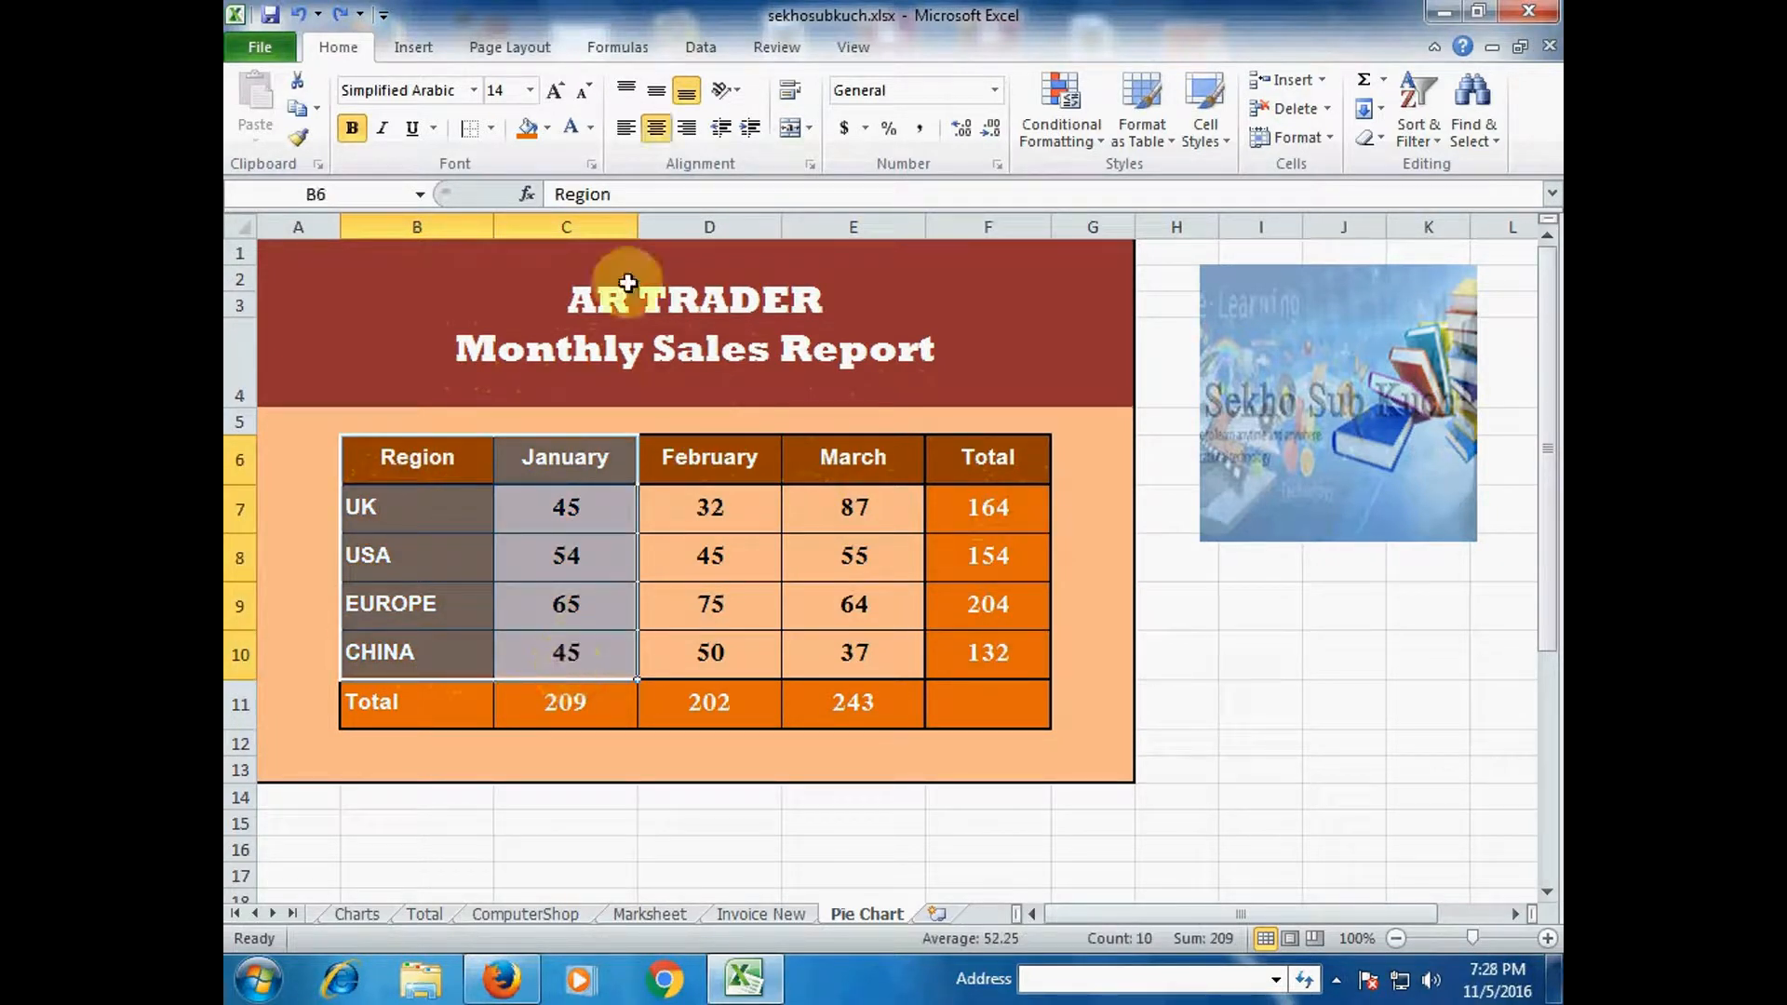
click(414, 49)
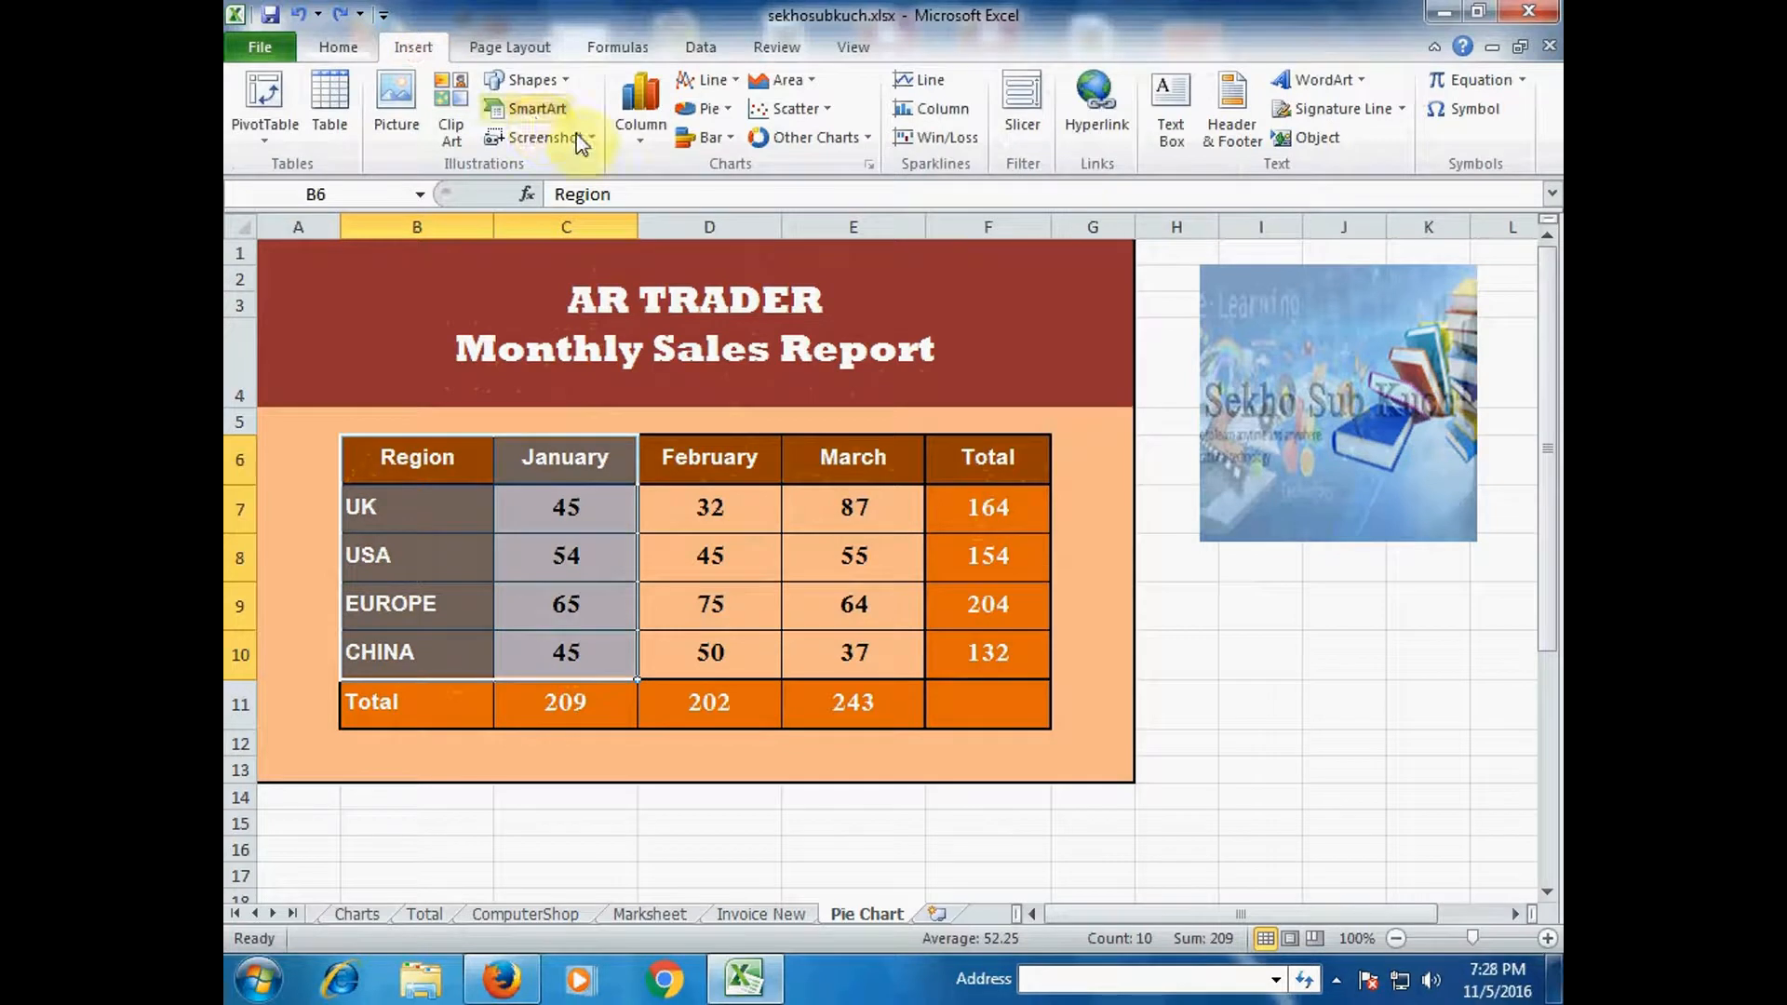
click(718, 109)
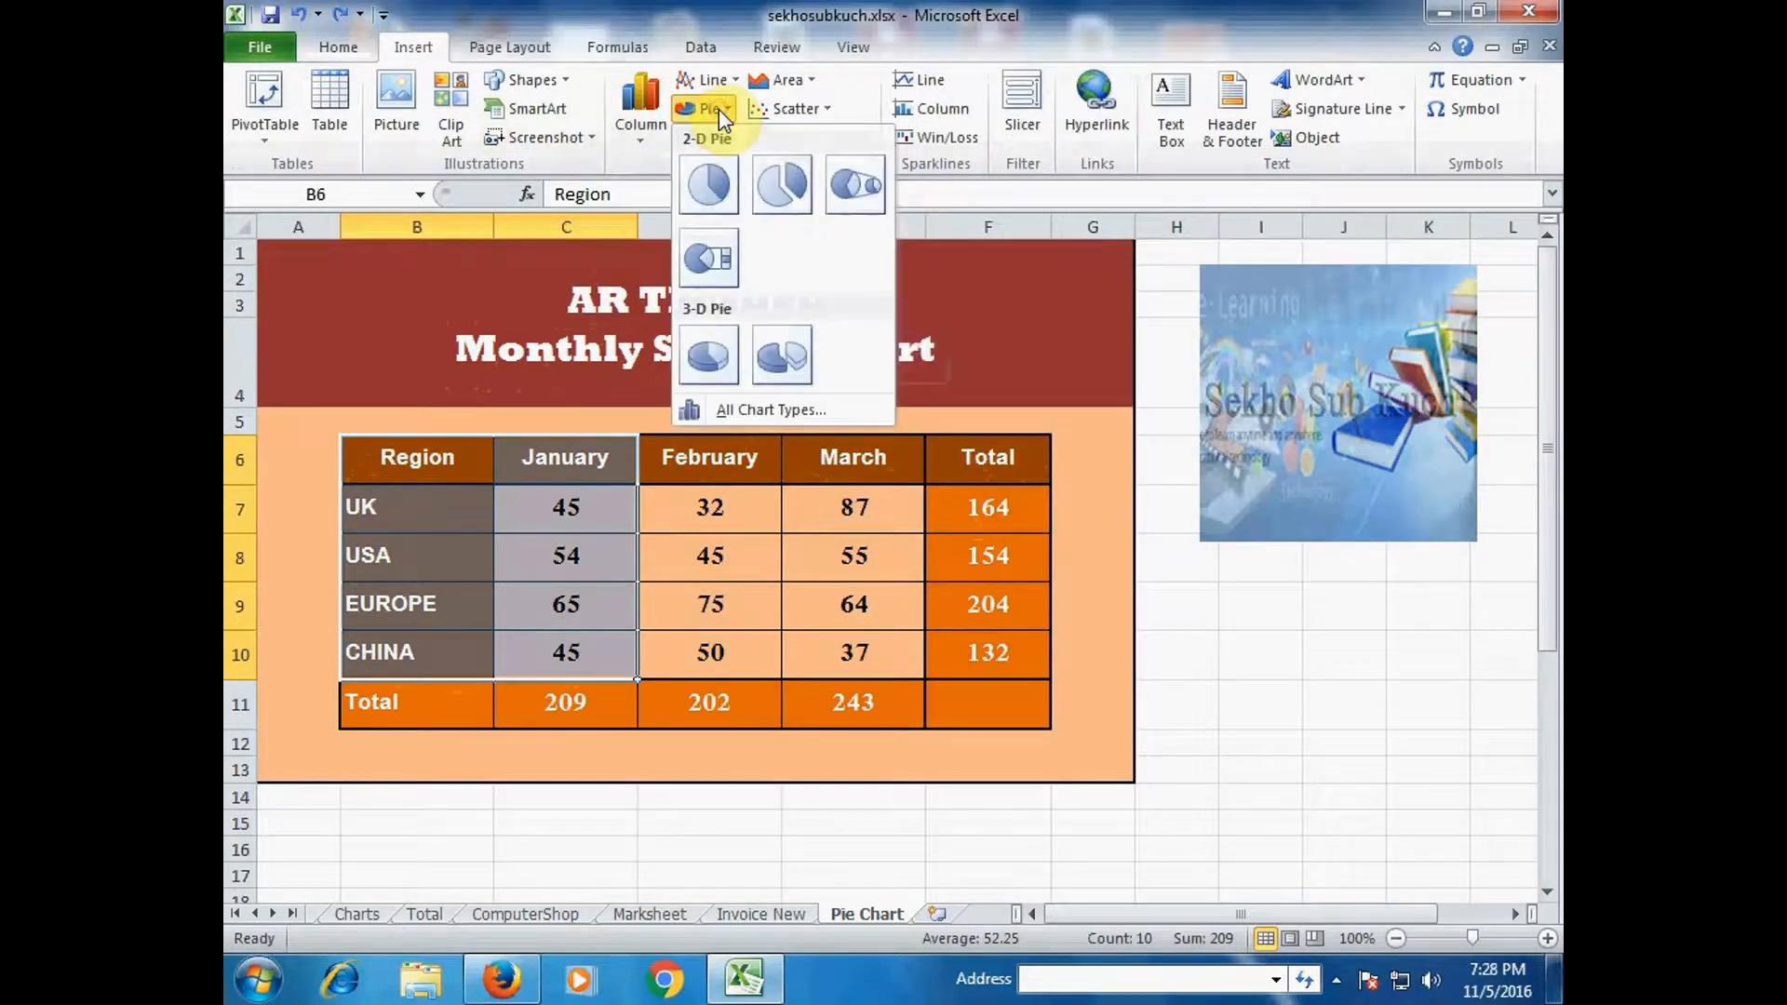
click(709, 356)
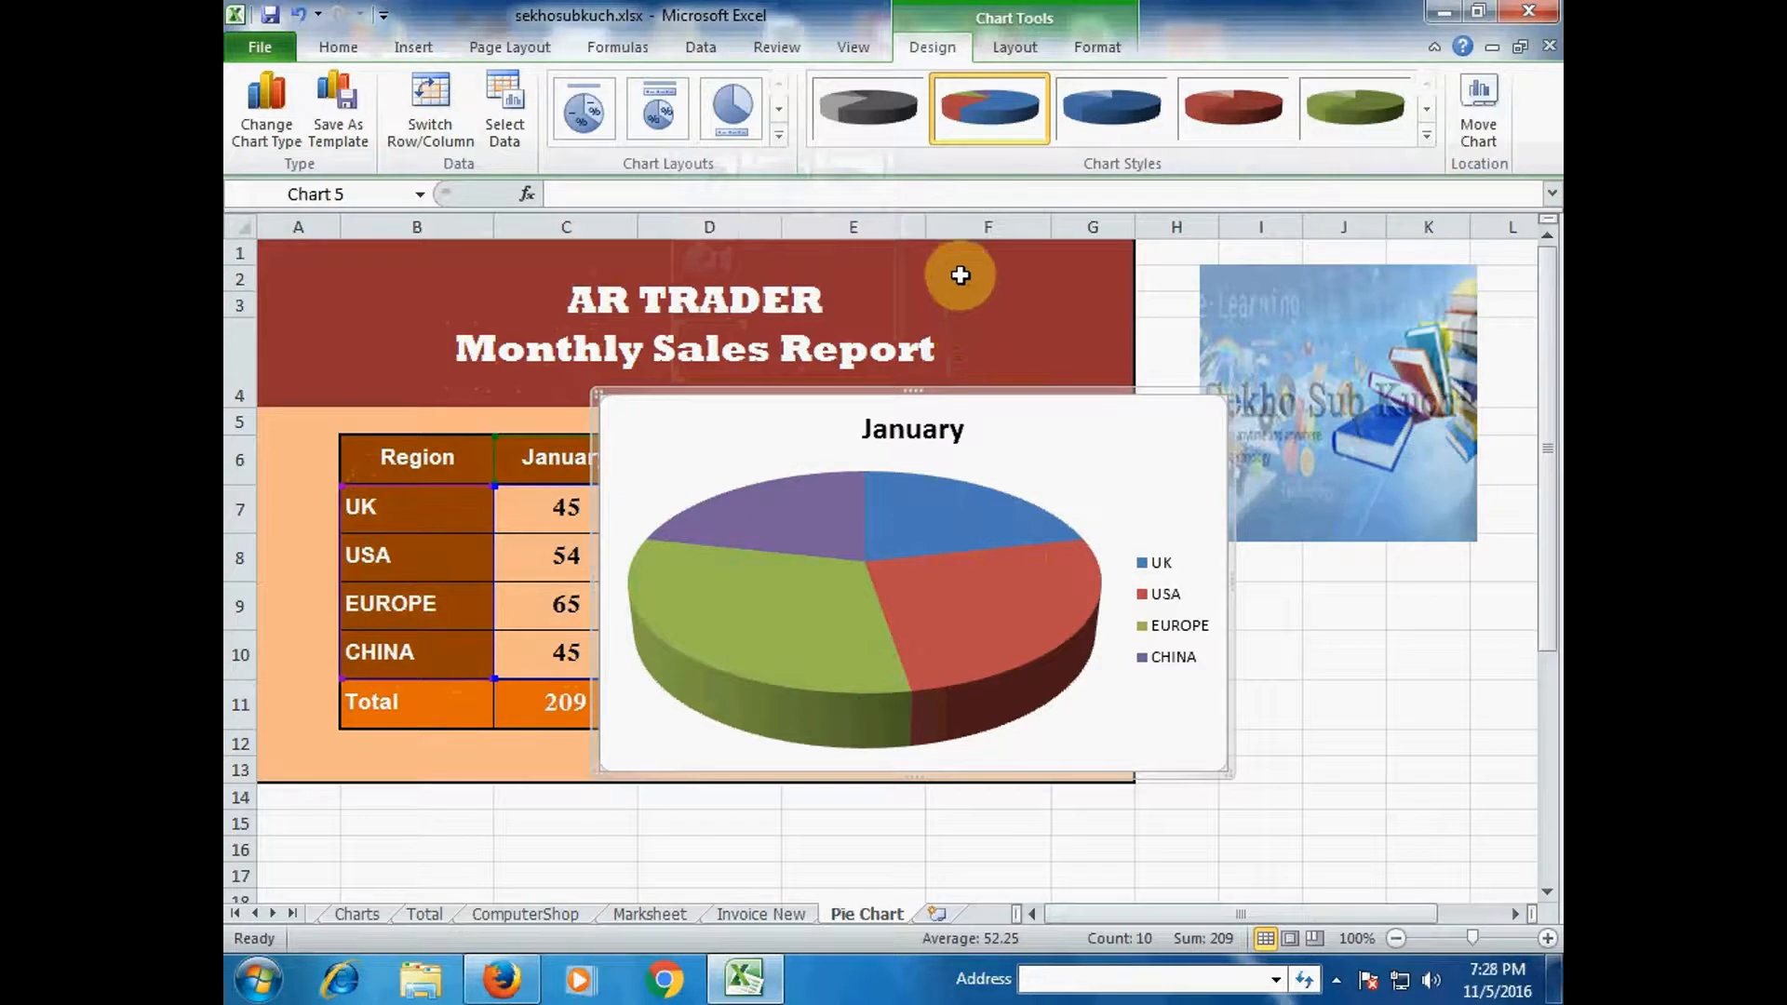
Add data labels to the January pie chart that show percentages instead of values
click(1018, 49)
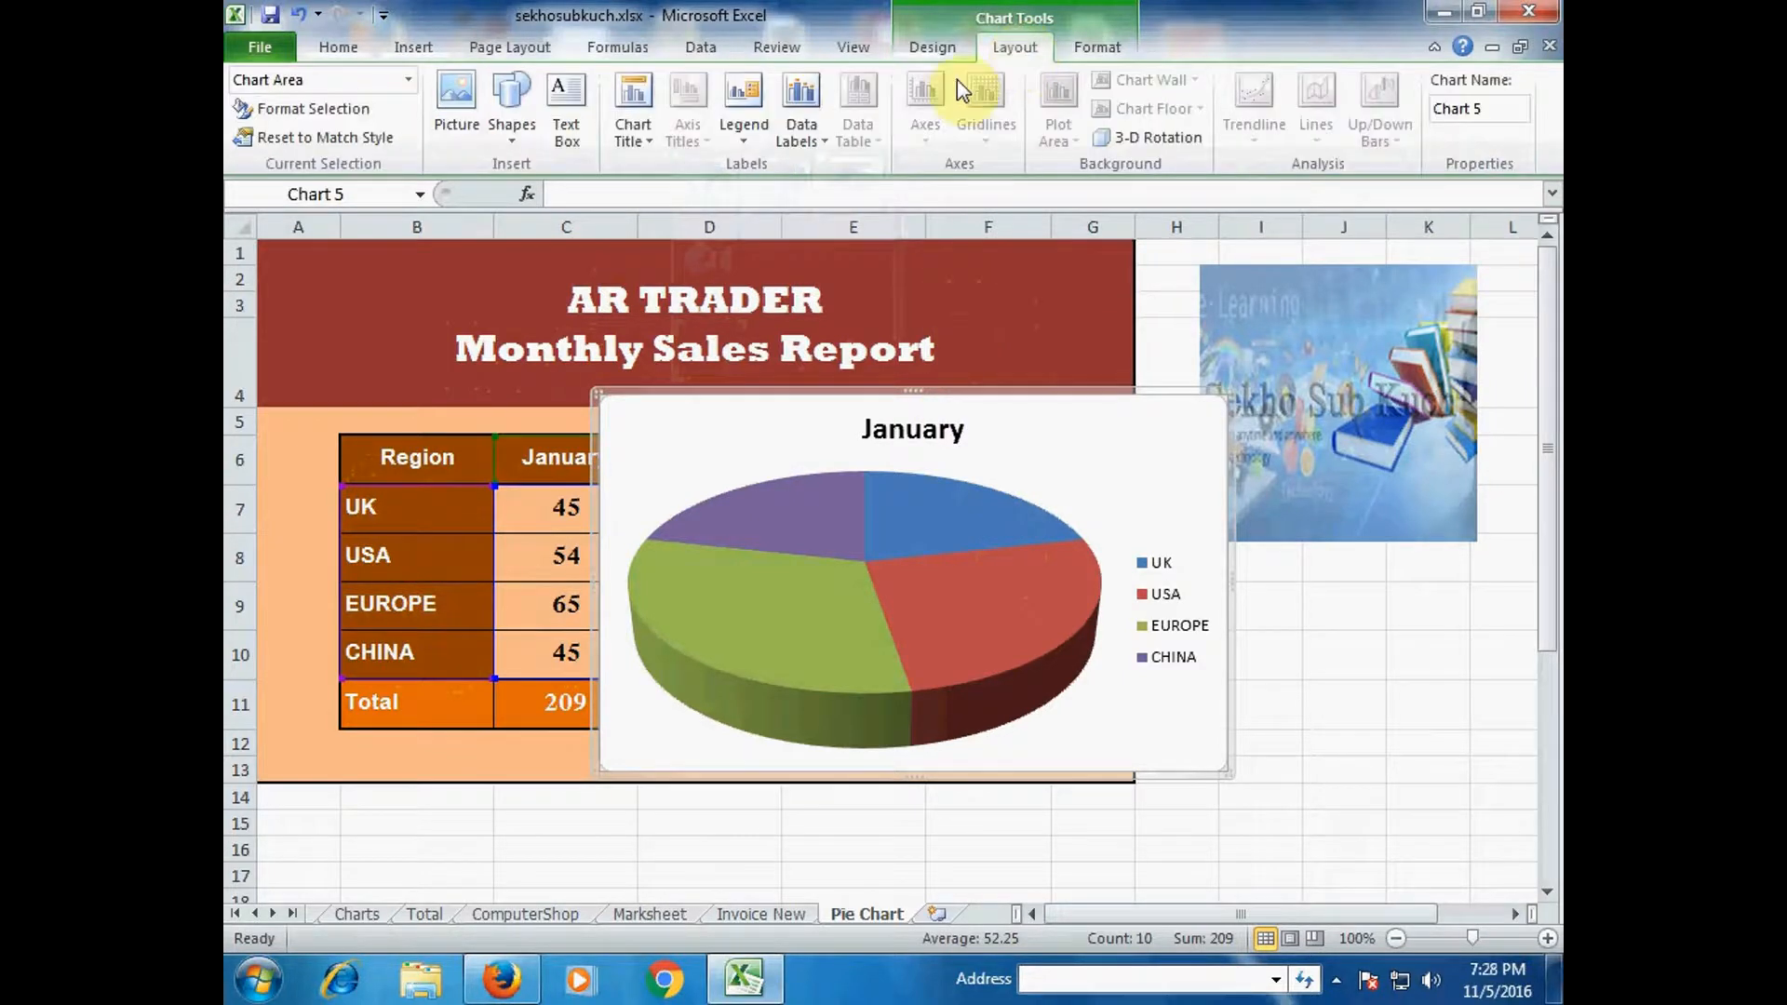
click(809, 144)
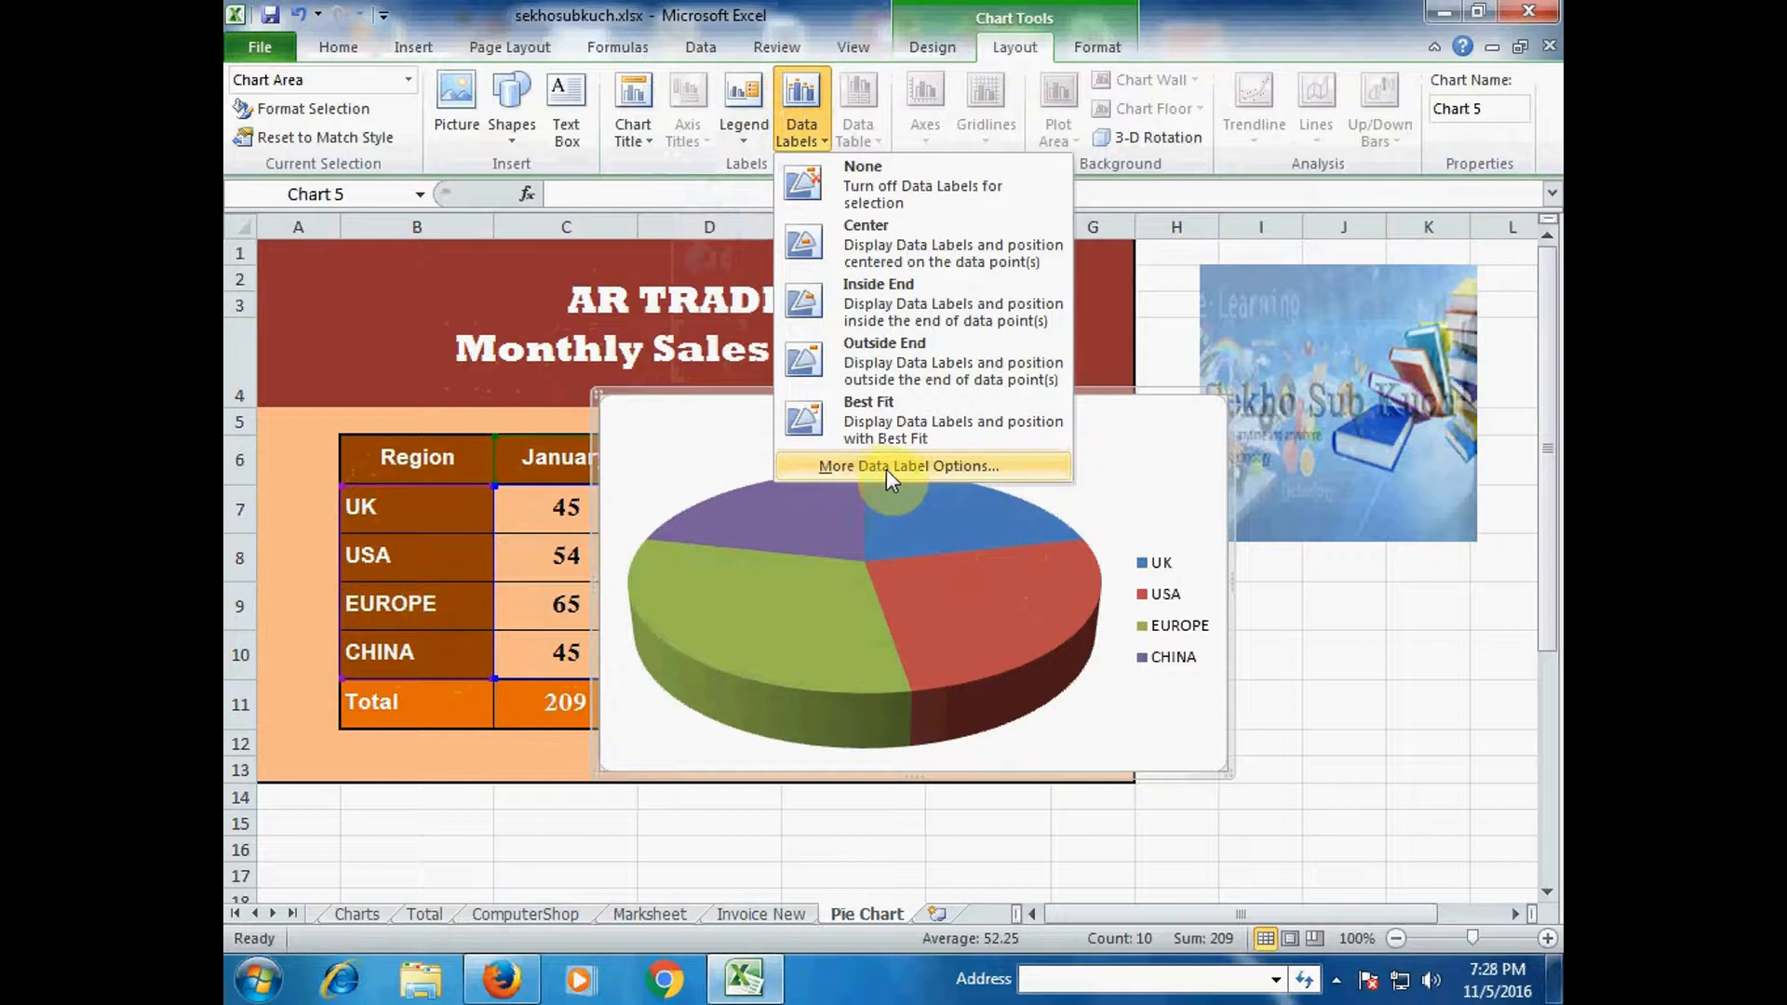
click(968, 467)
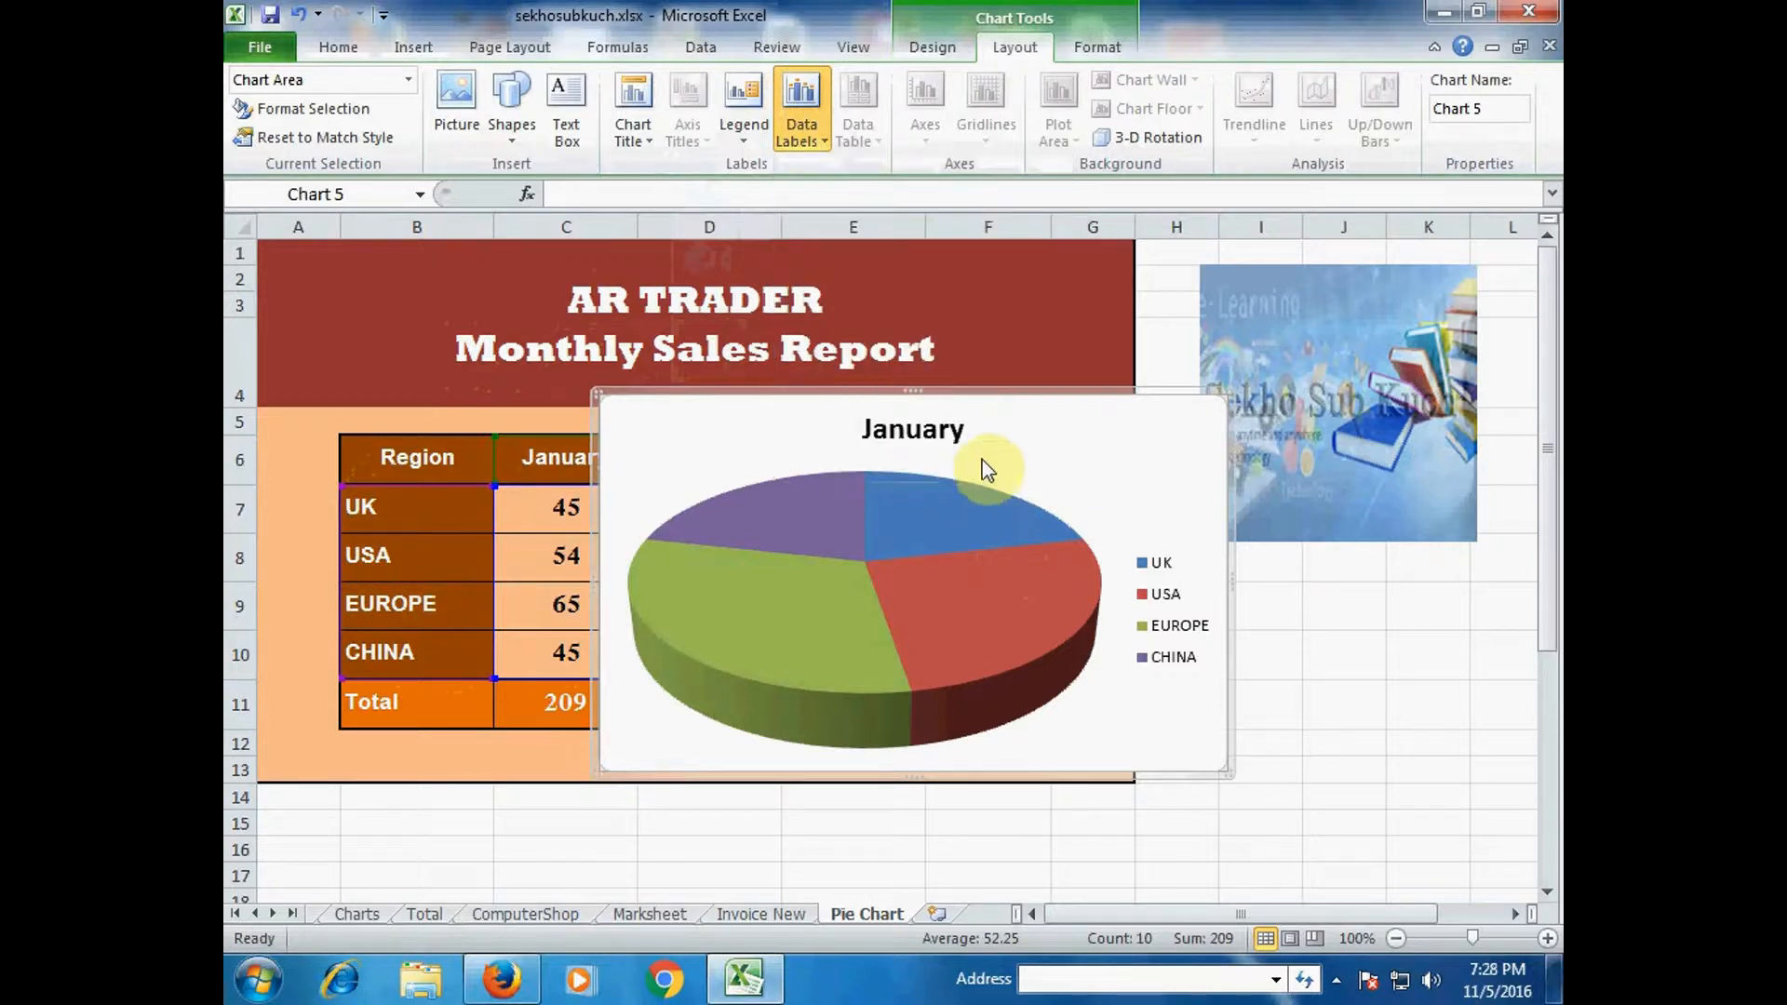
drag(985, 138, 471, 103)
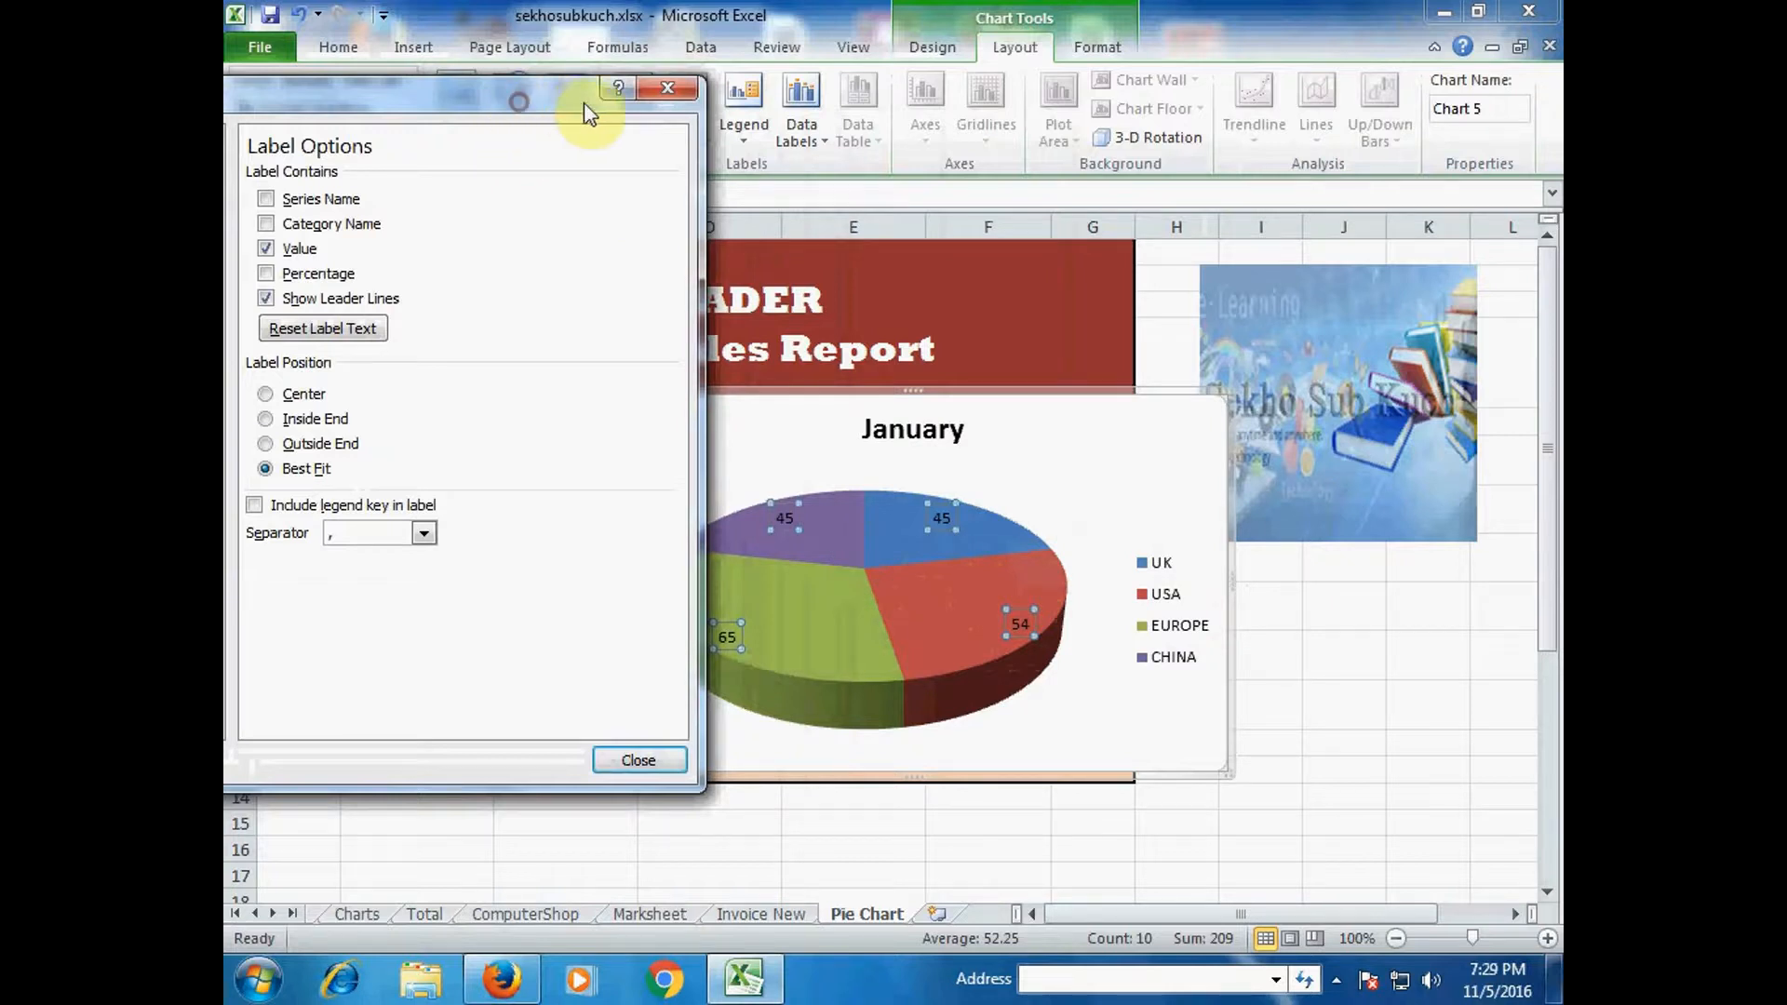
drag(584, 103, 603, 108)
click(285, 254)
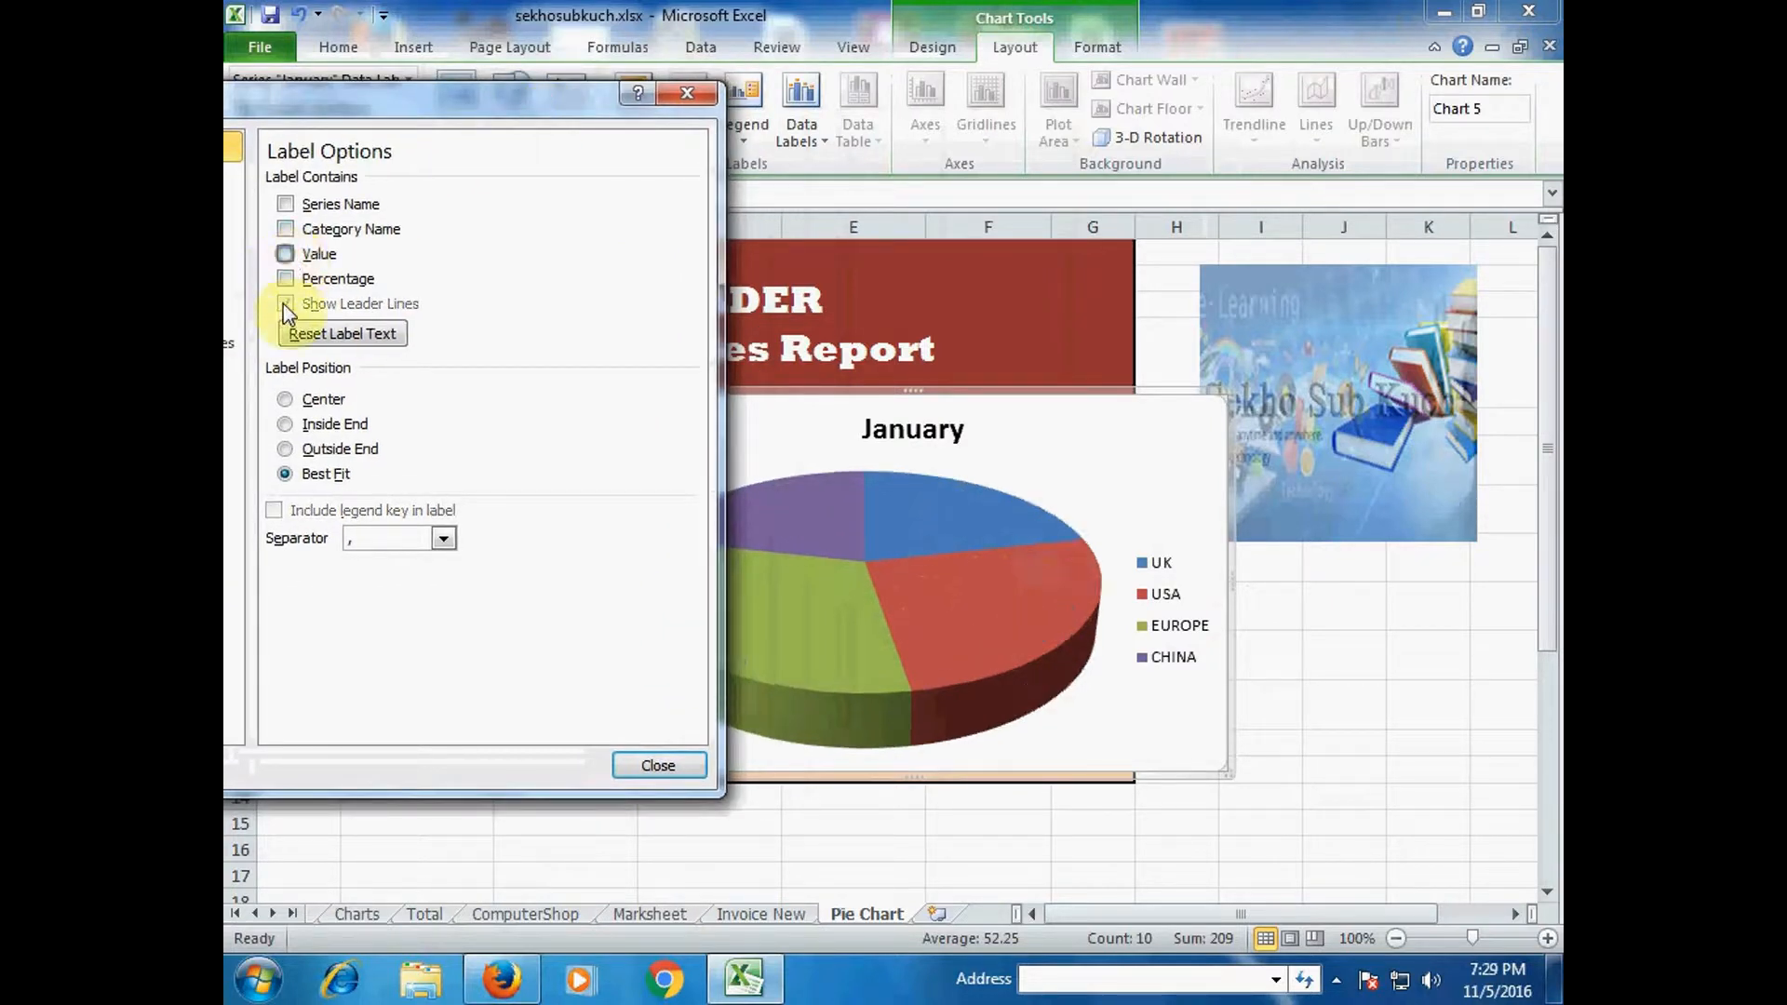
click(285, 278)
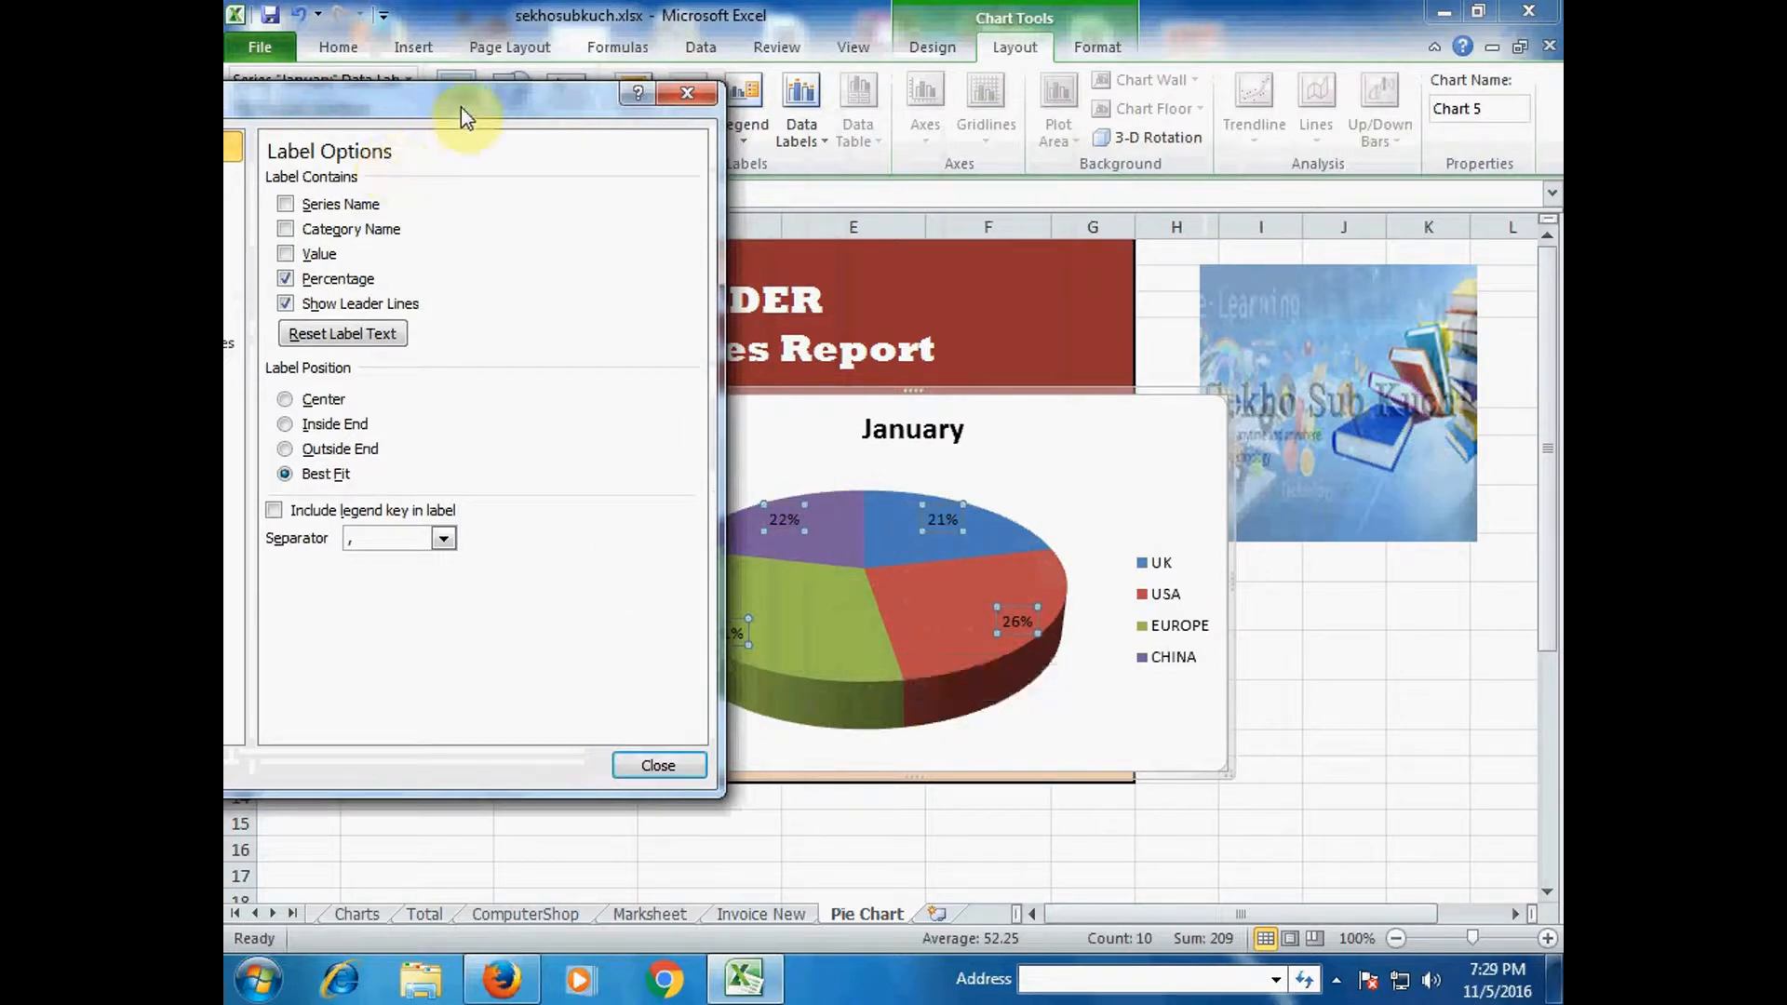
Try the Outside End and Center label positions, and set the January chart's labels to Inside End
drag(462, 108, 475, 108)
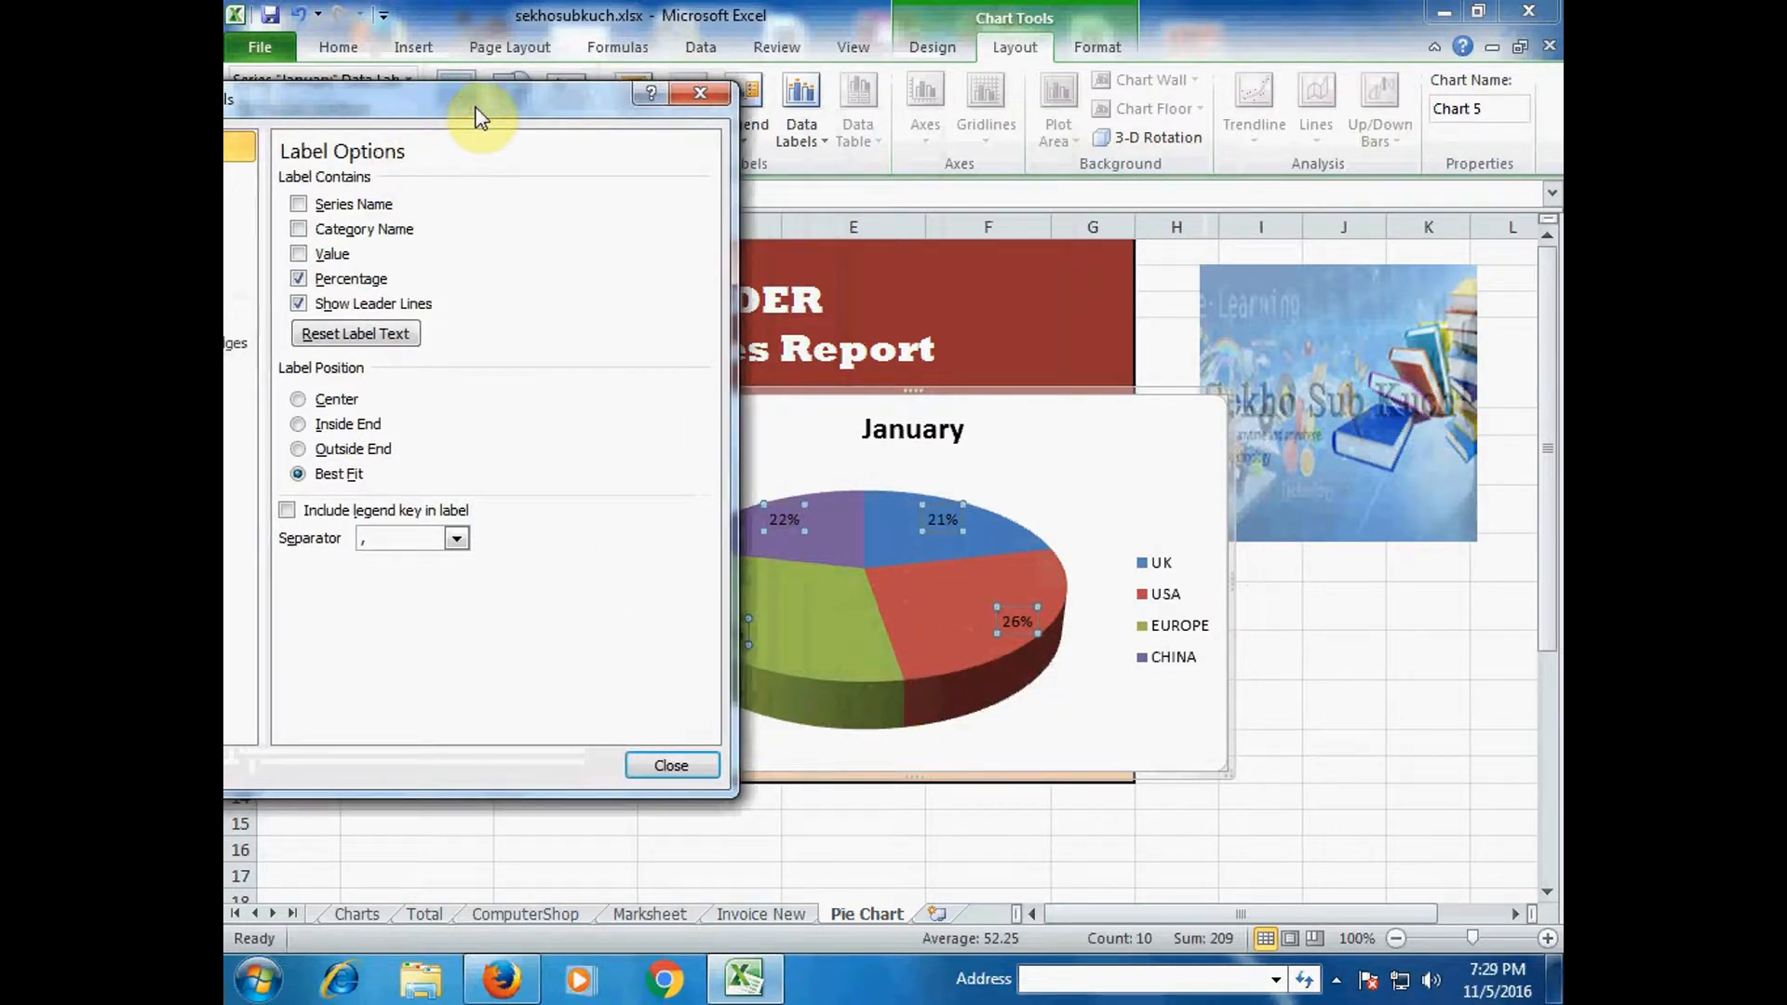
click(296, 449)
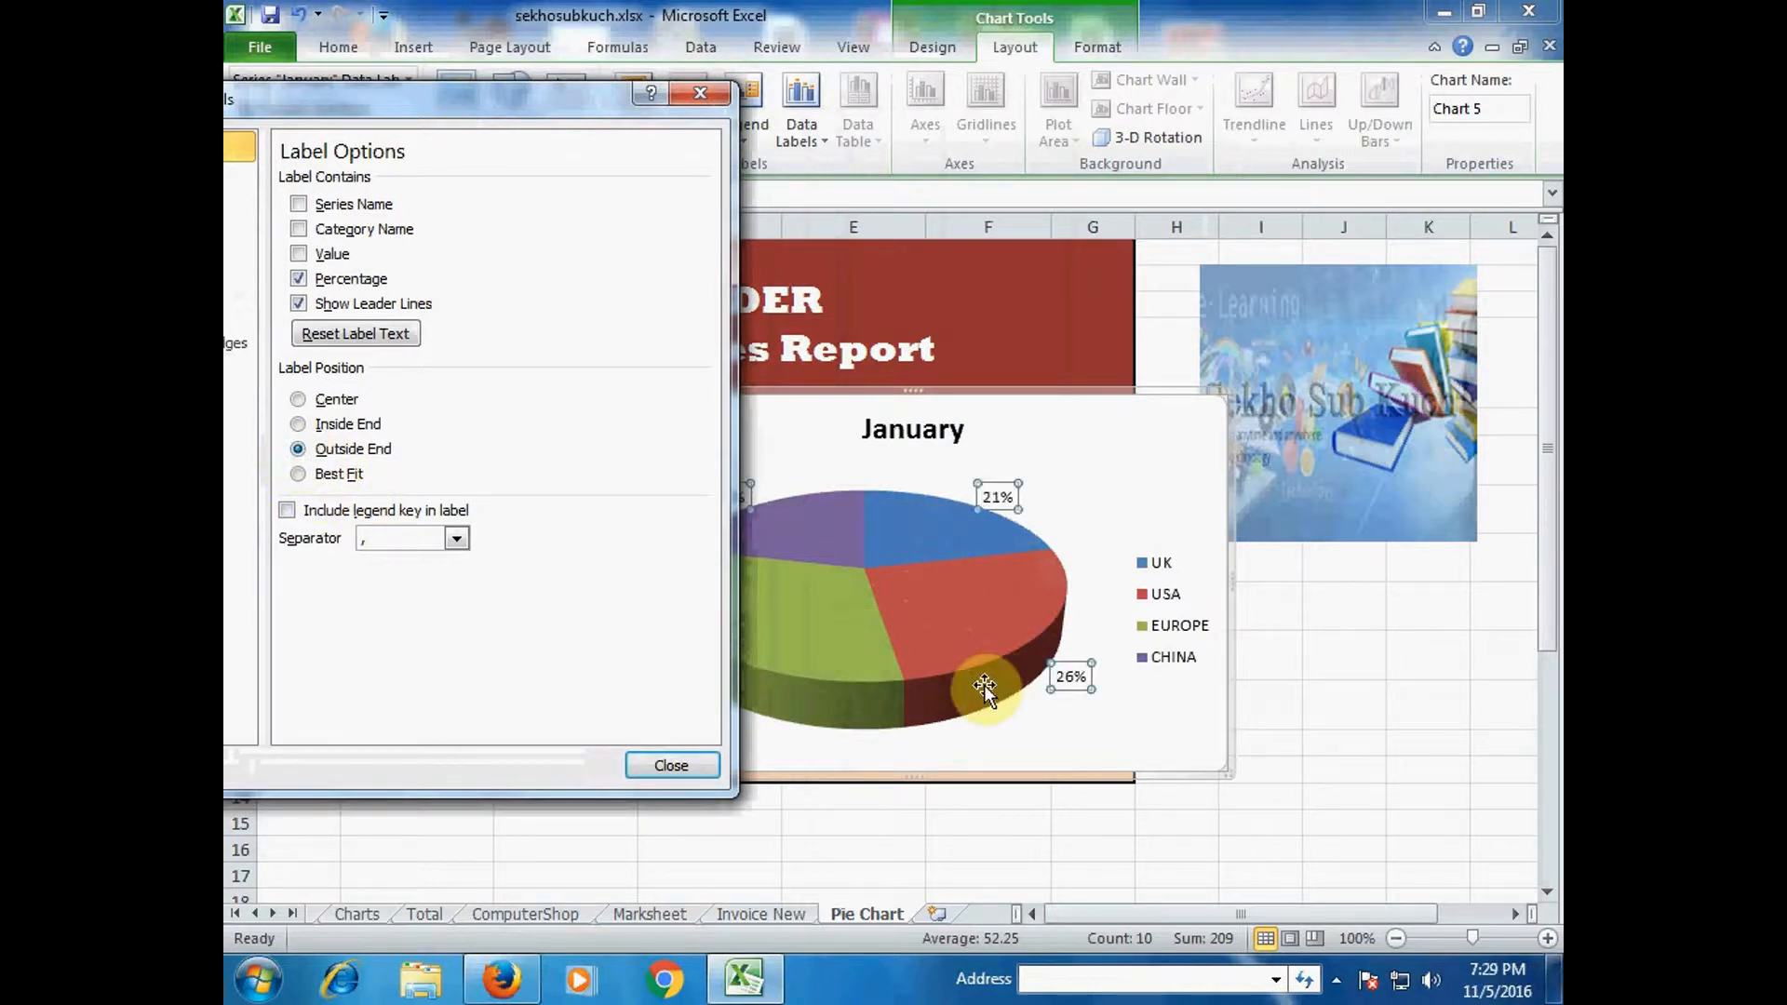
click(299, 424)
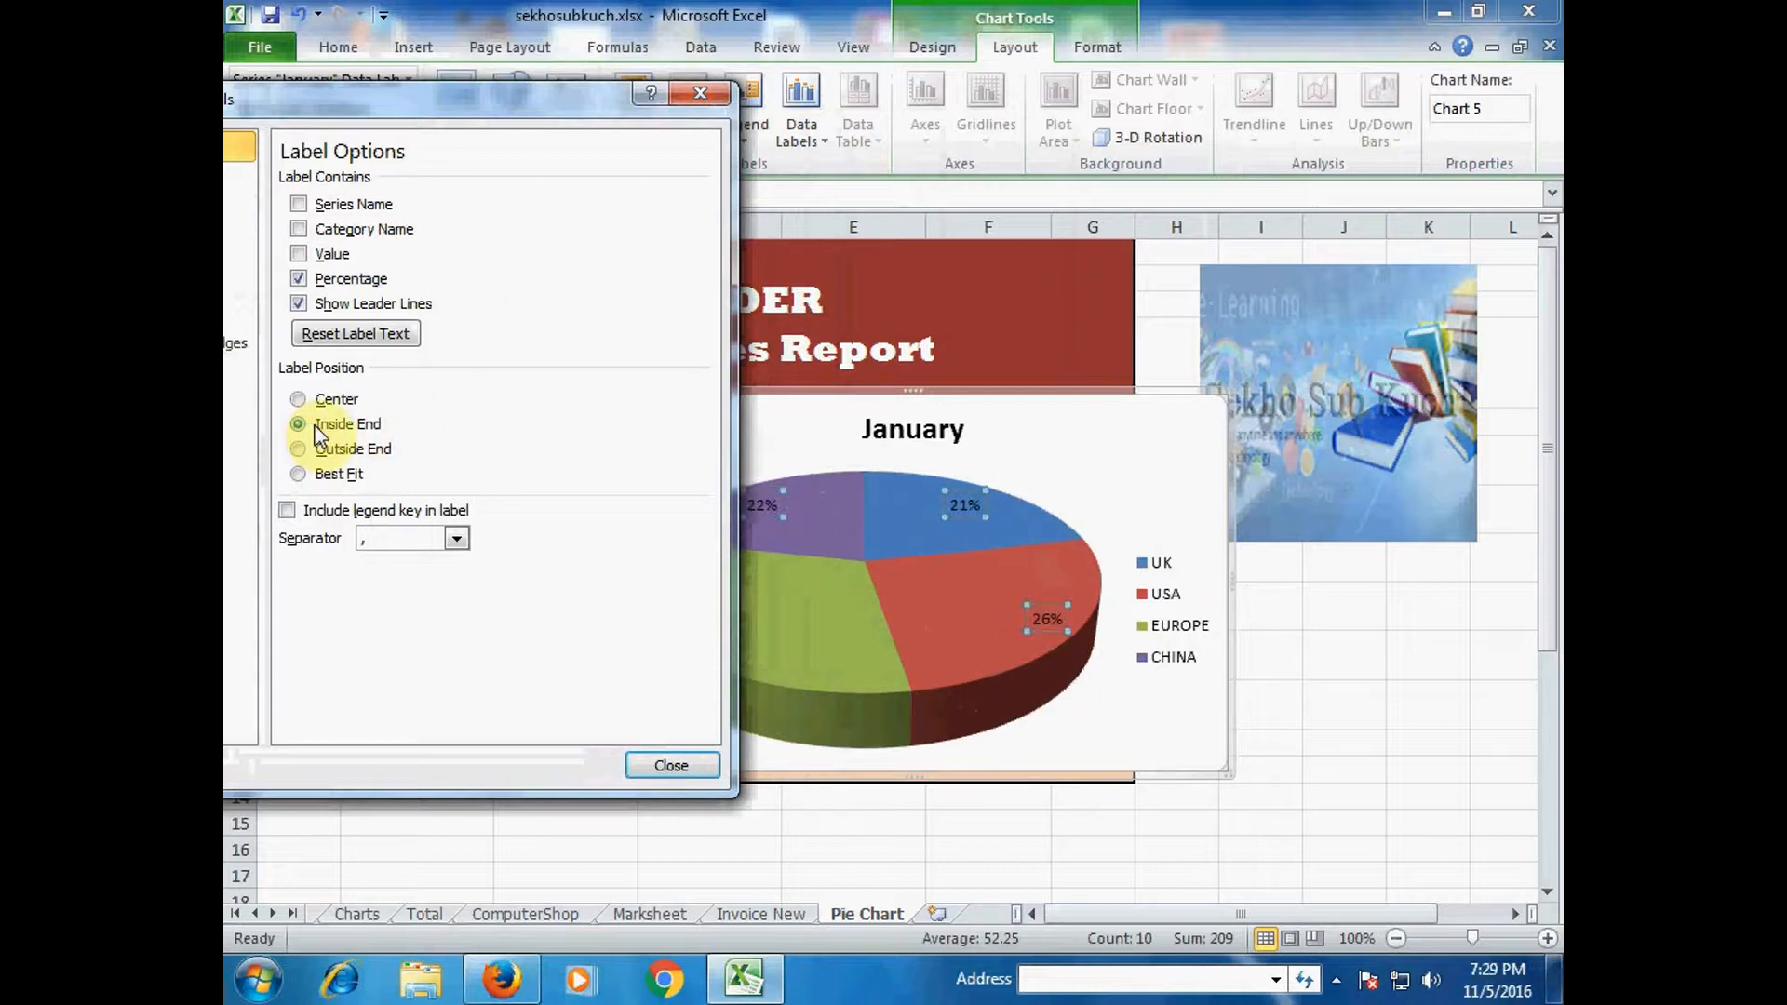
click(323, 400)
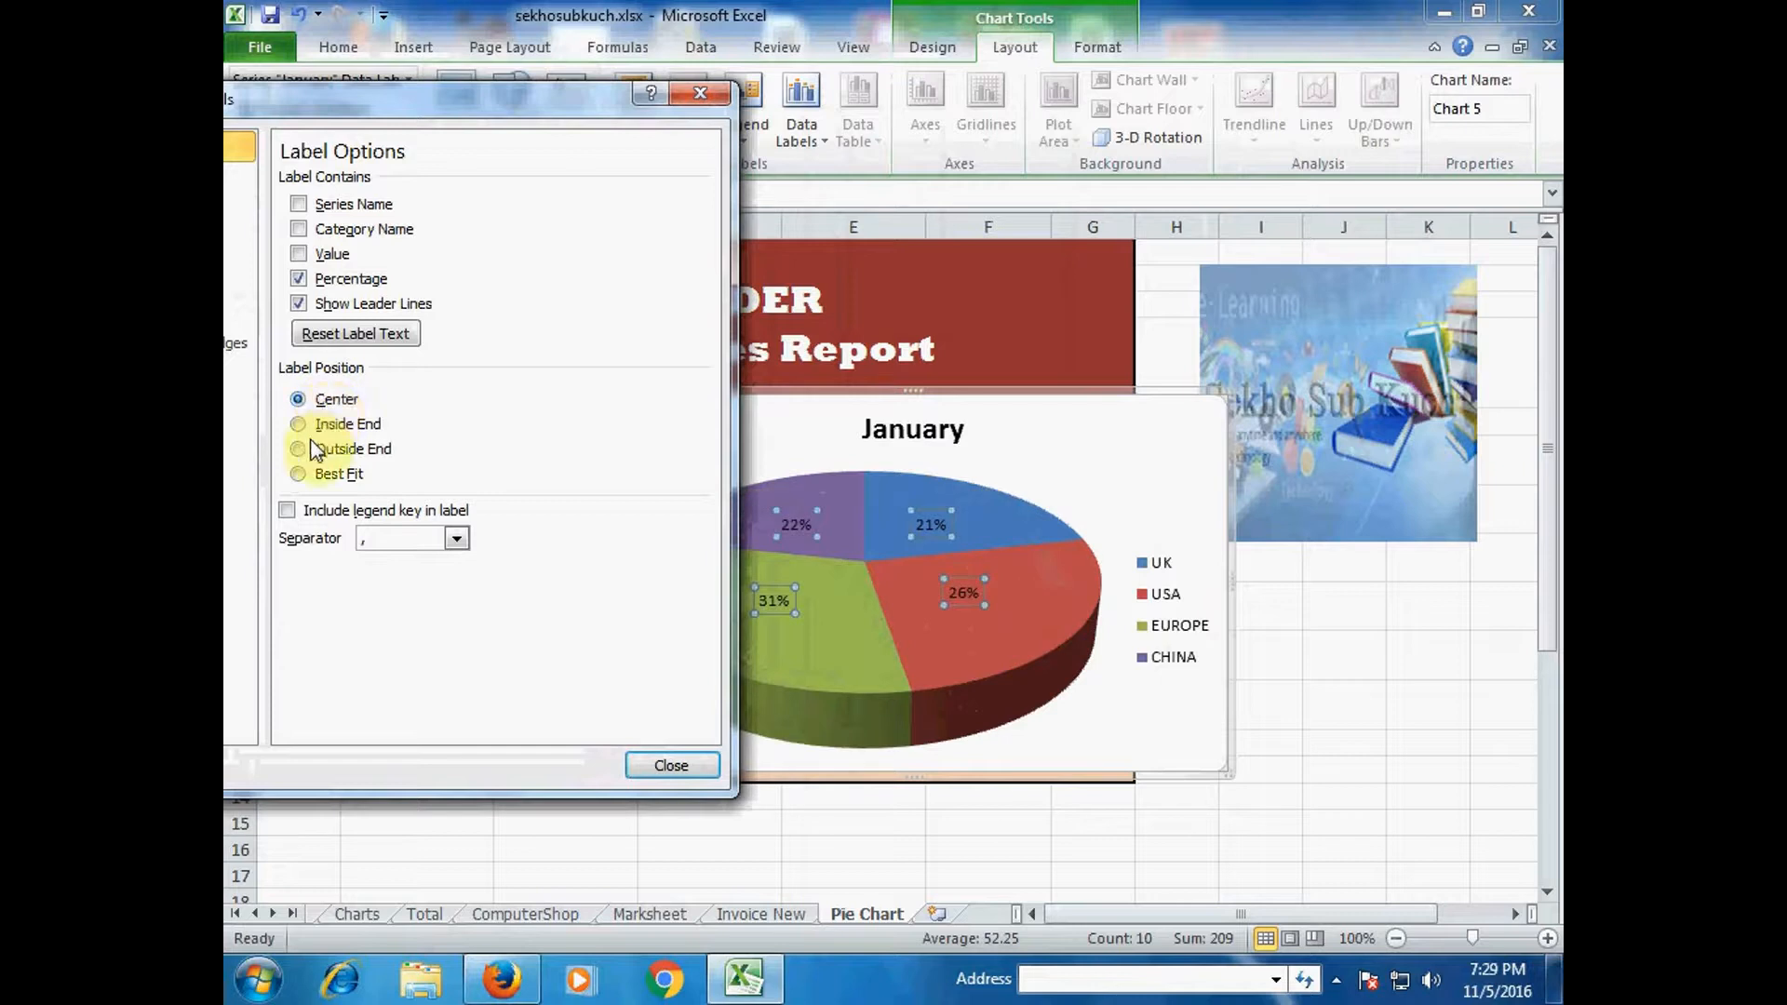
click(299, 424)
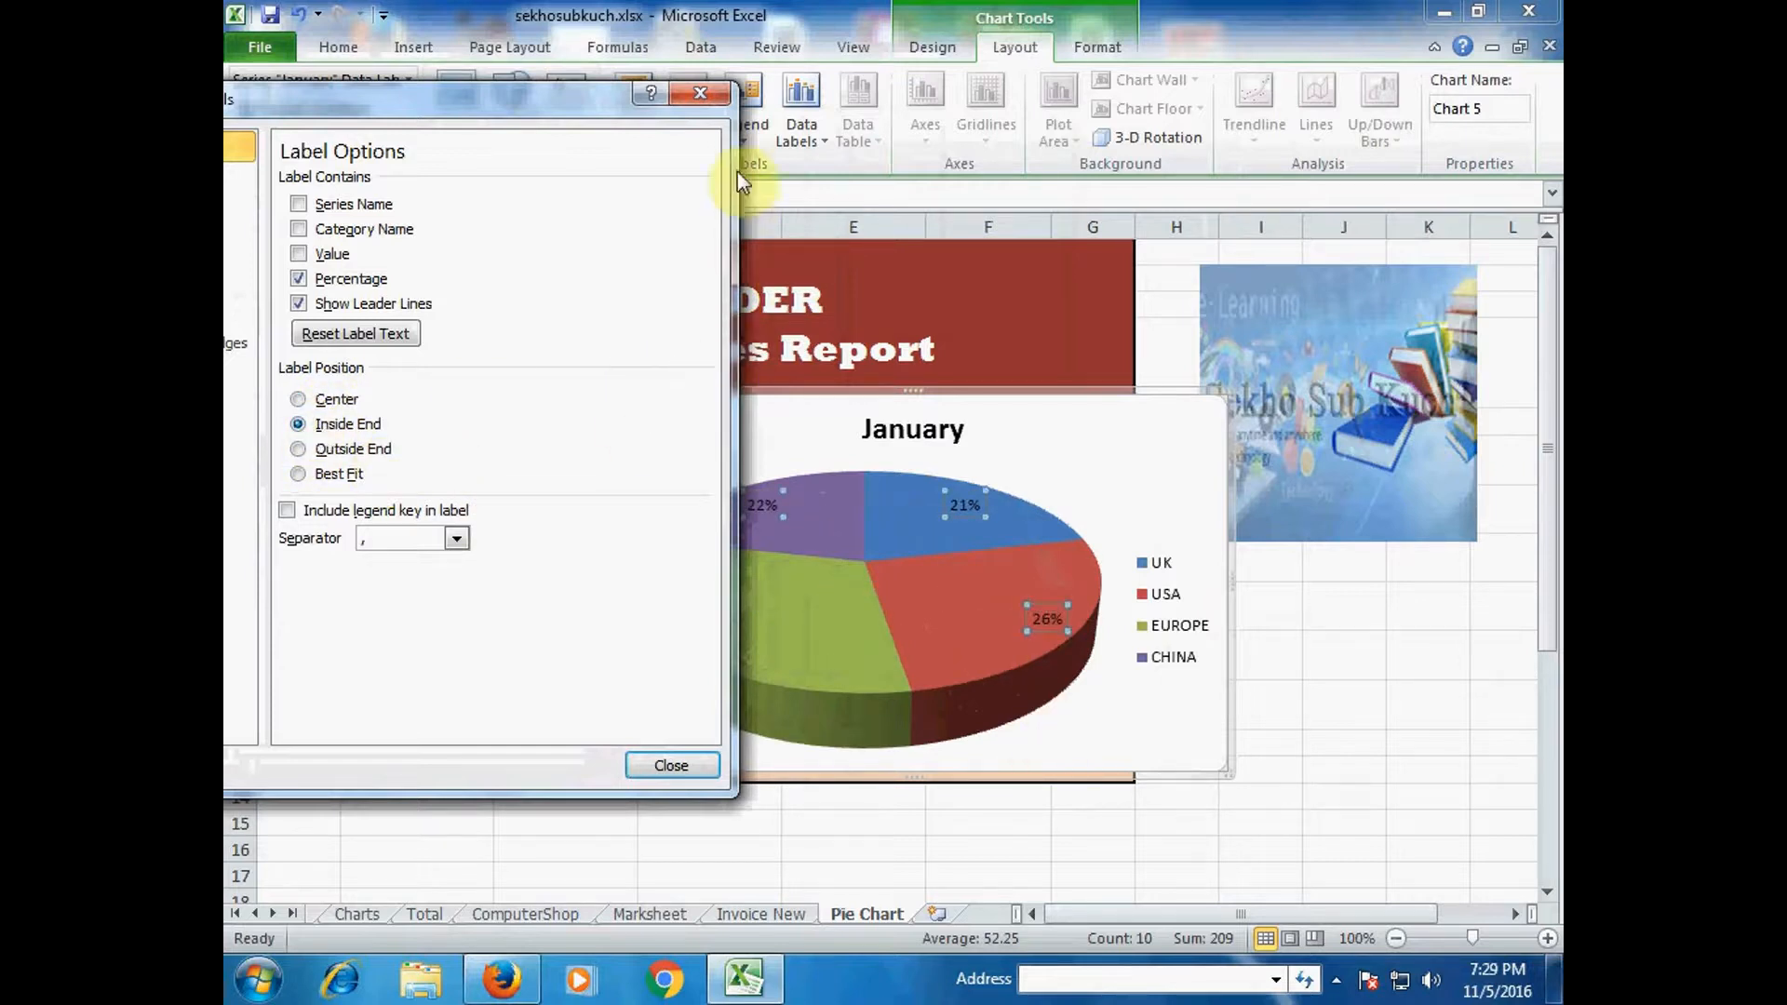
click(672, 765)
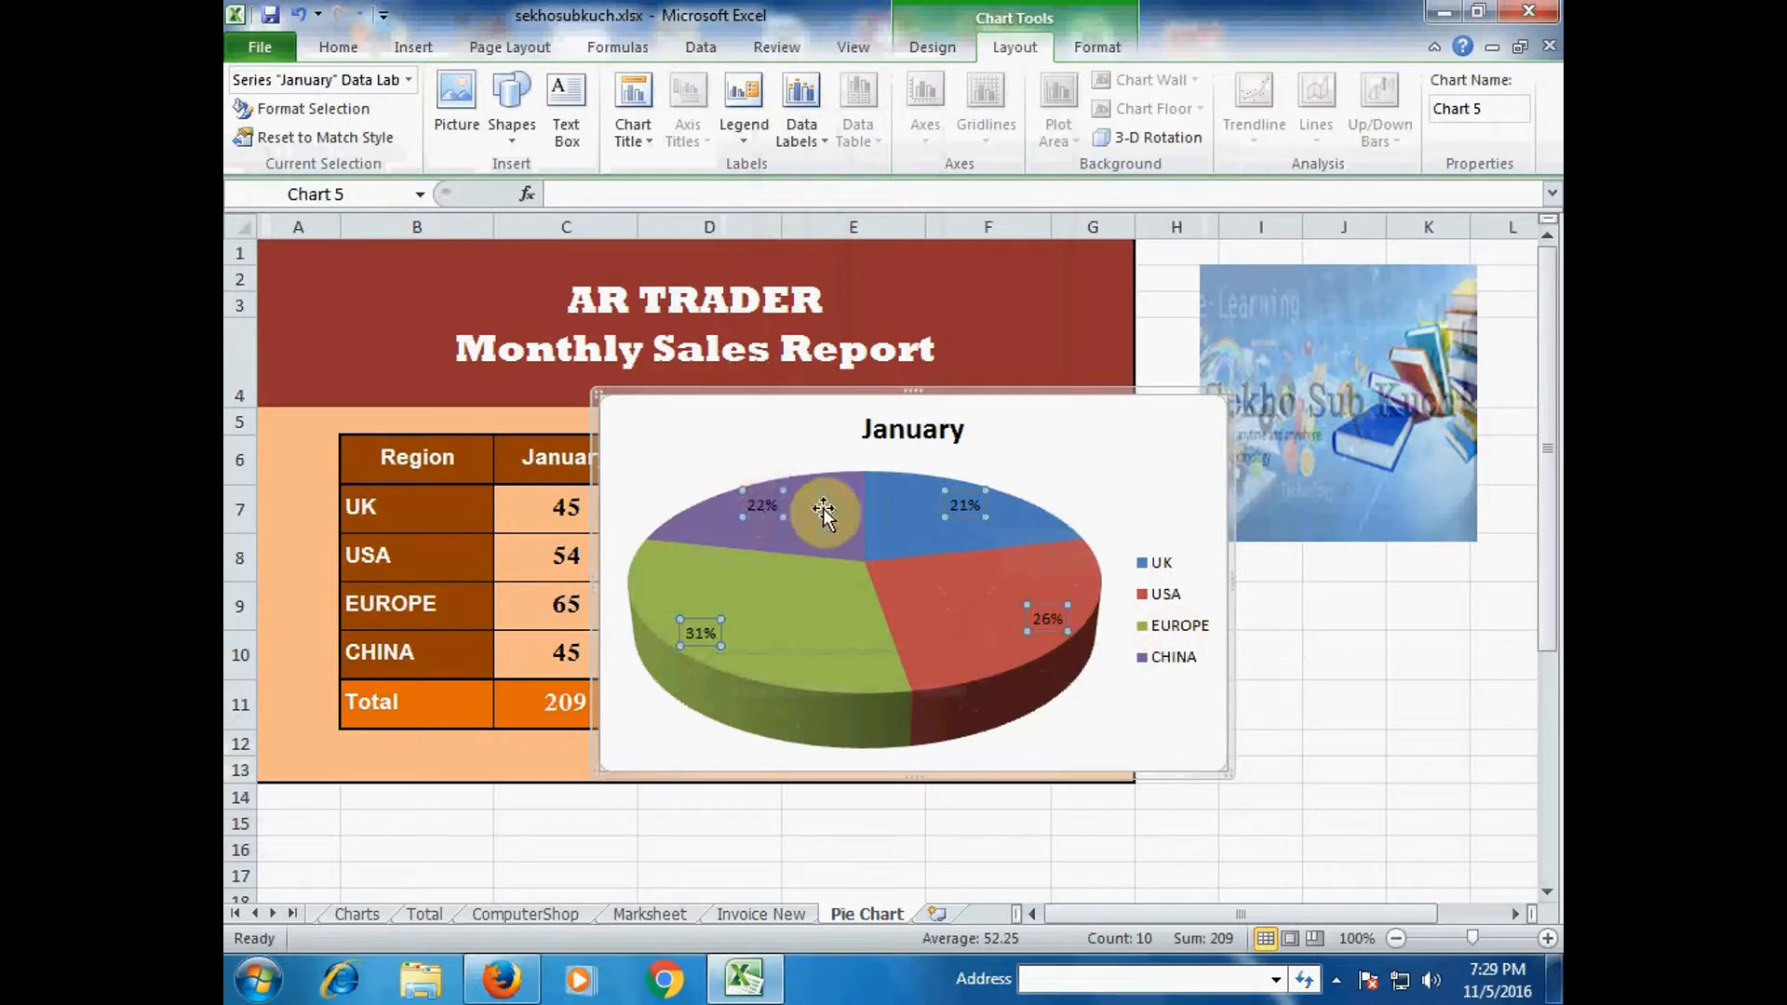
Move the January chart clear of the February column and insert a 3-D pie chart from the Region and February data
mouse_move(793, 509)
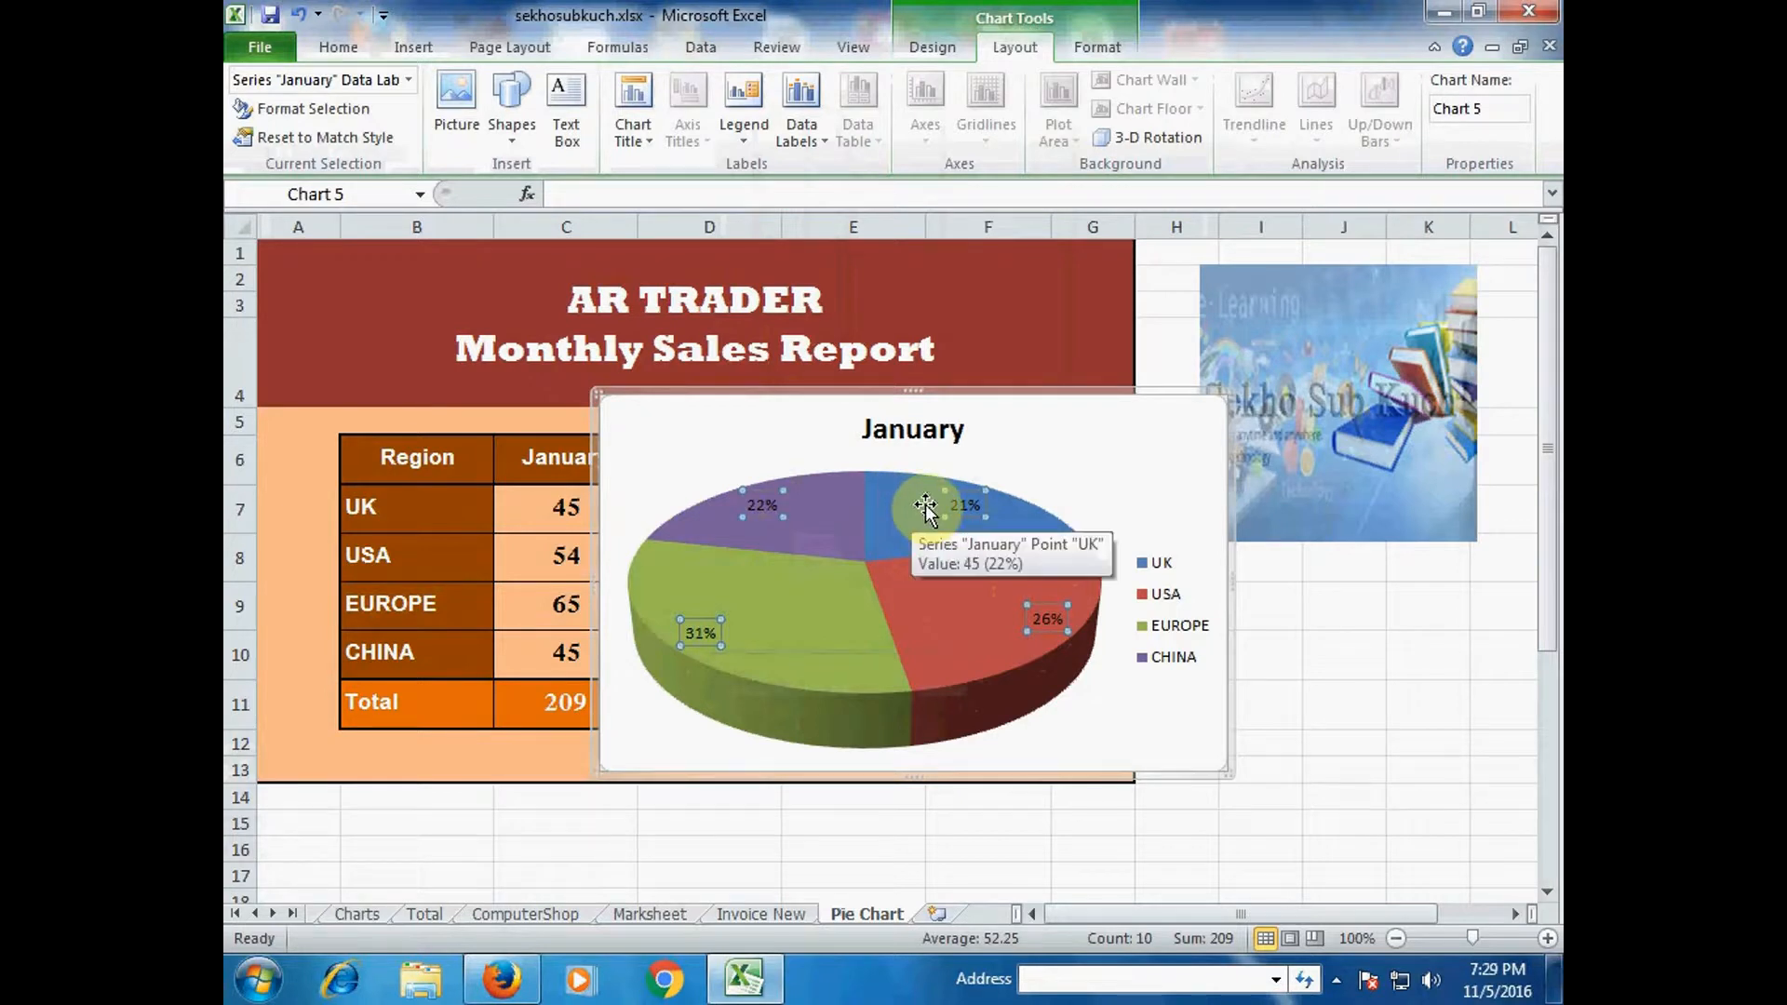
drag(1009, 393, 1328, 571)
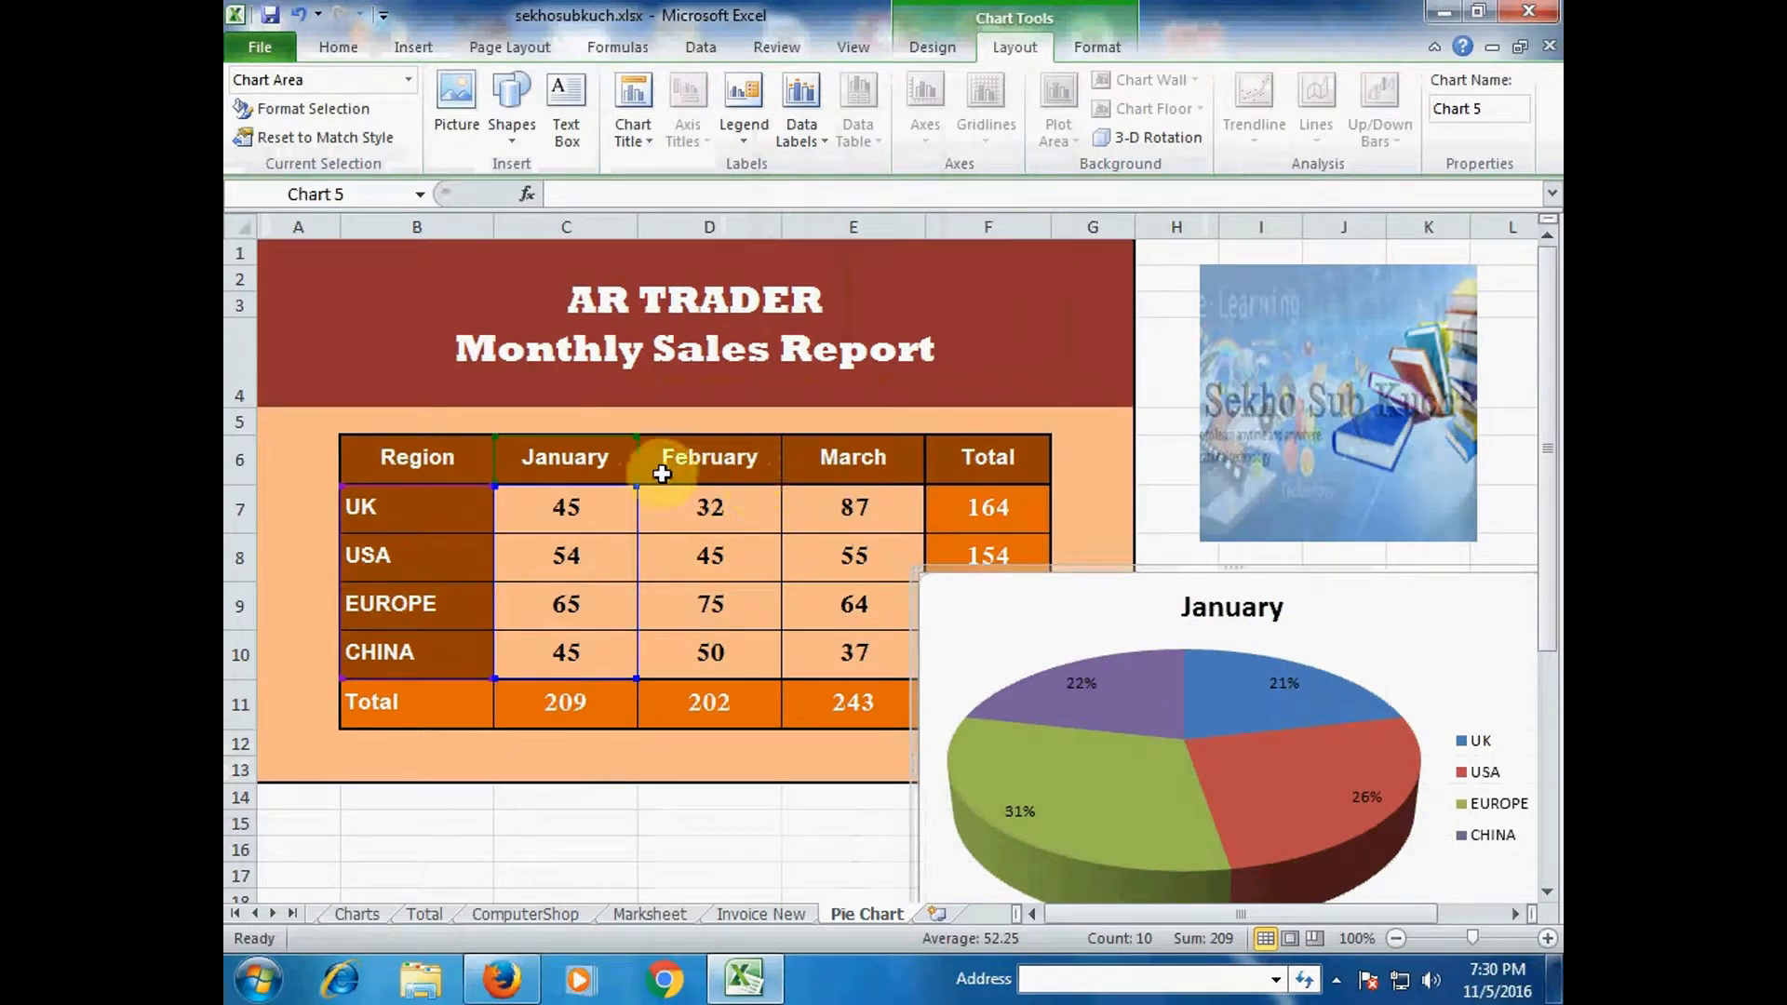
drag(415, 454, 423, 641)
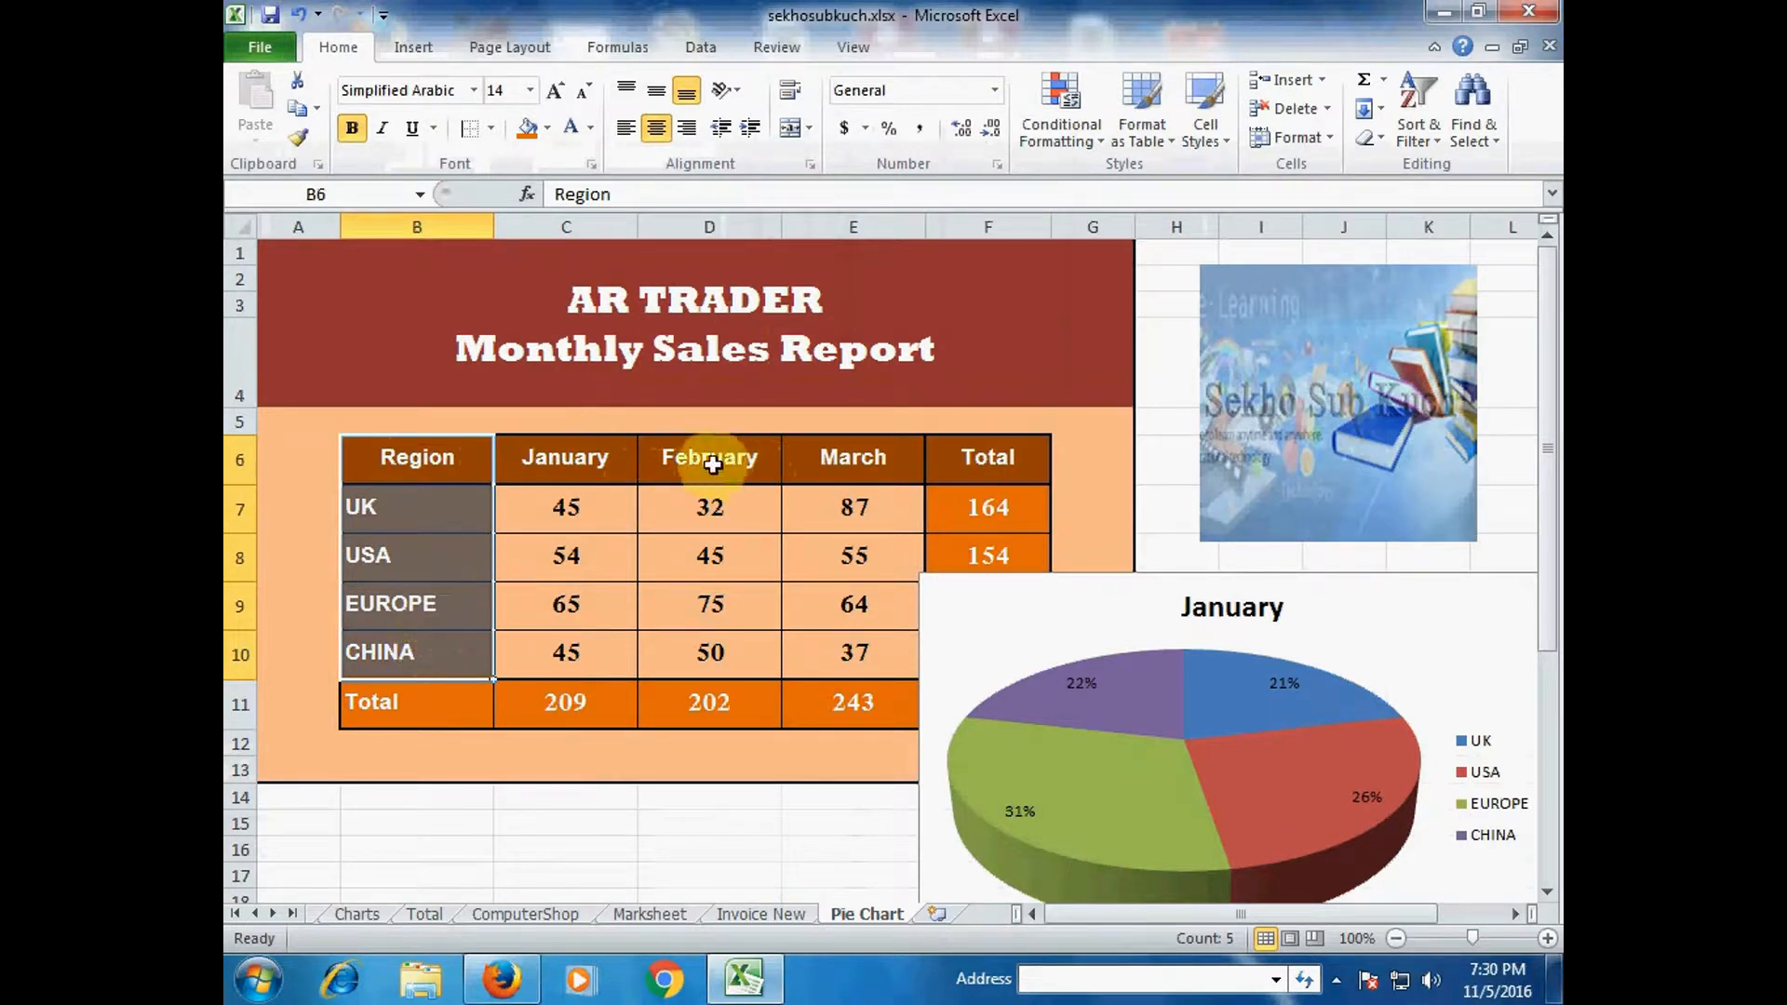
ctrl+drag(703, 457, 712, 651)
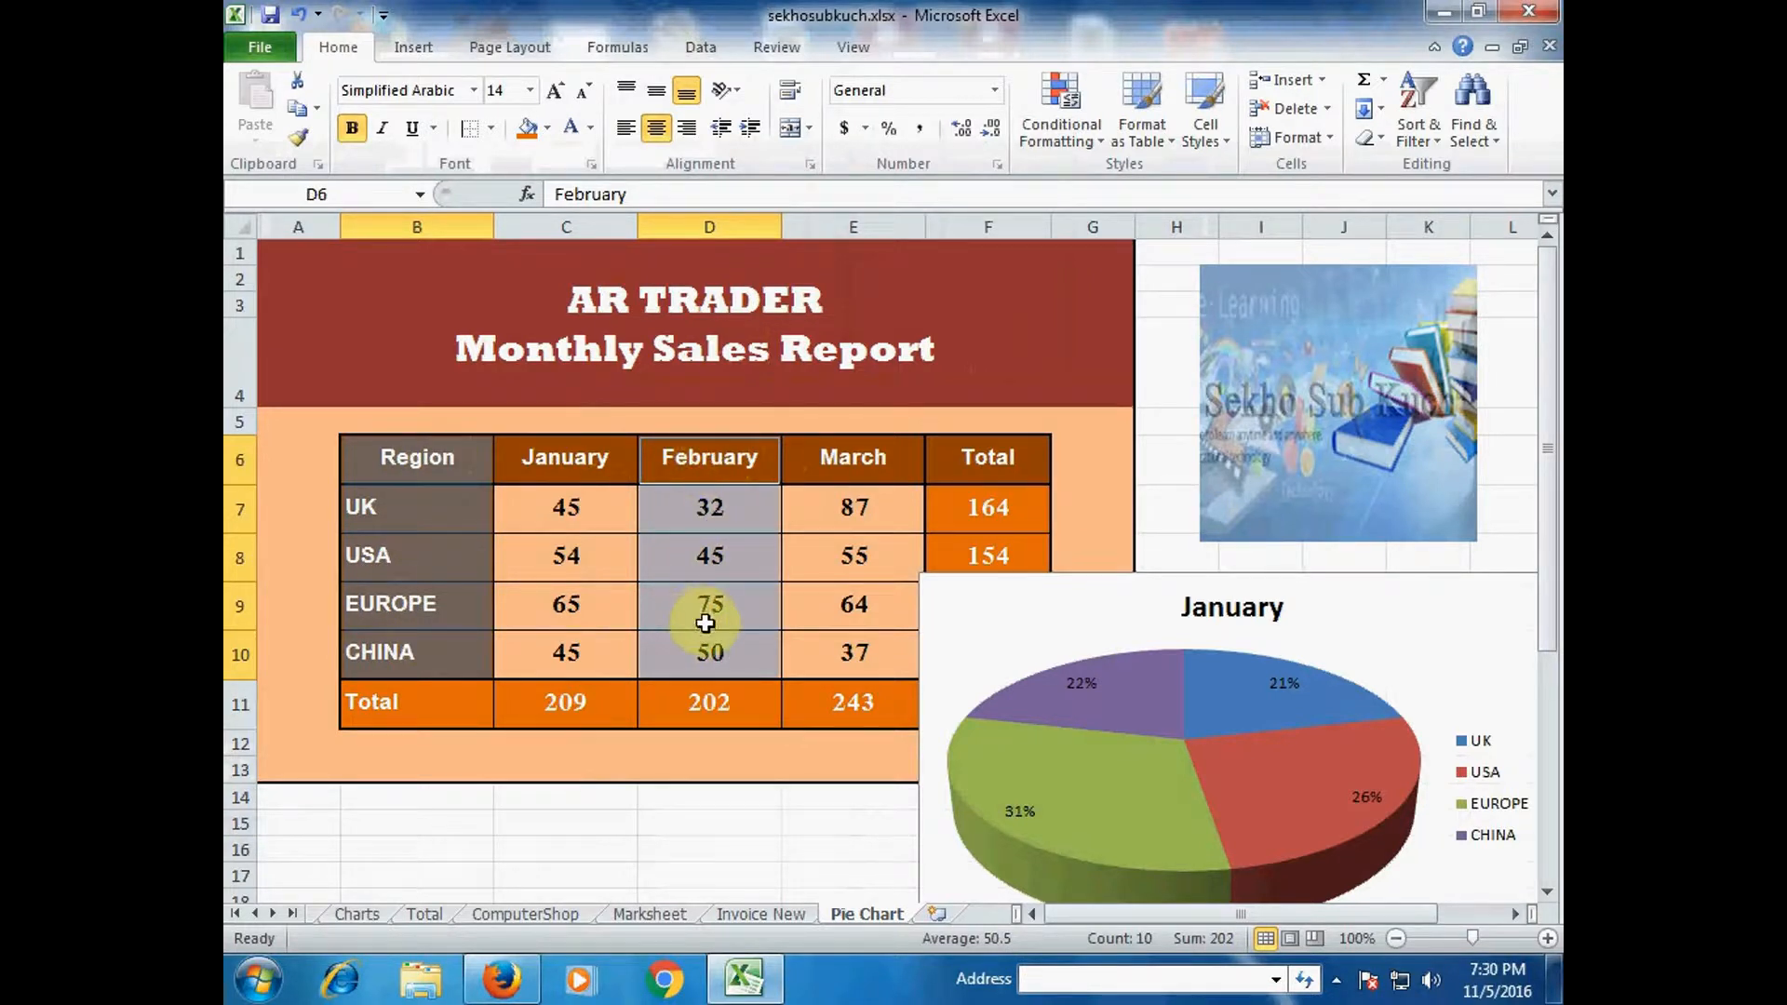
click(415, 54)
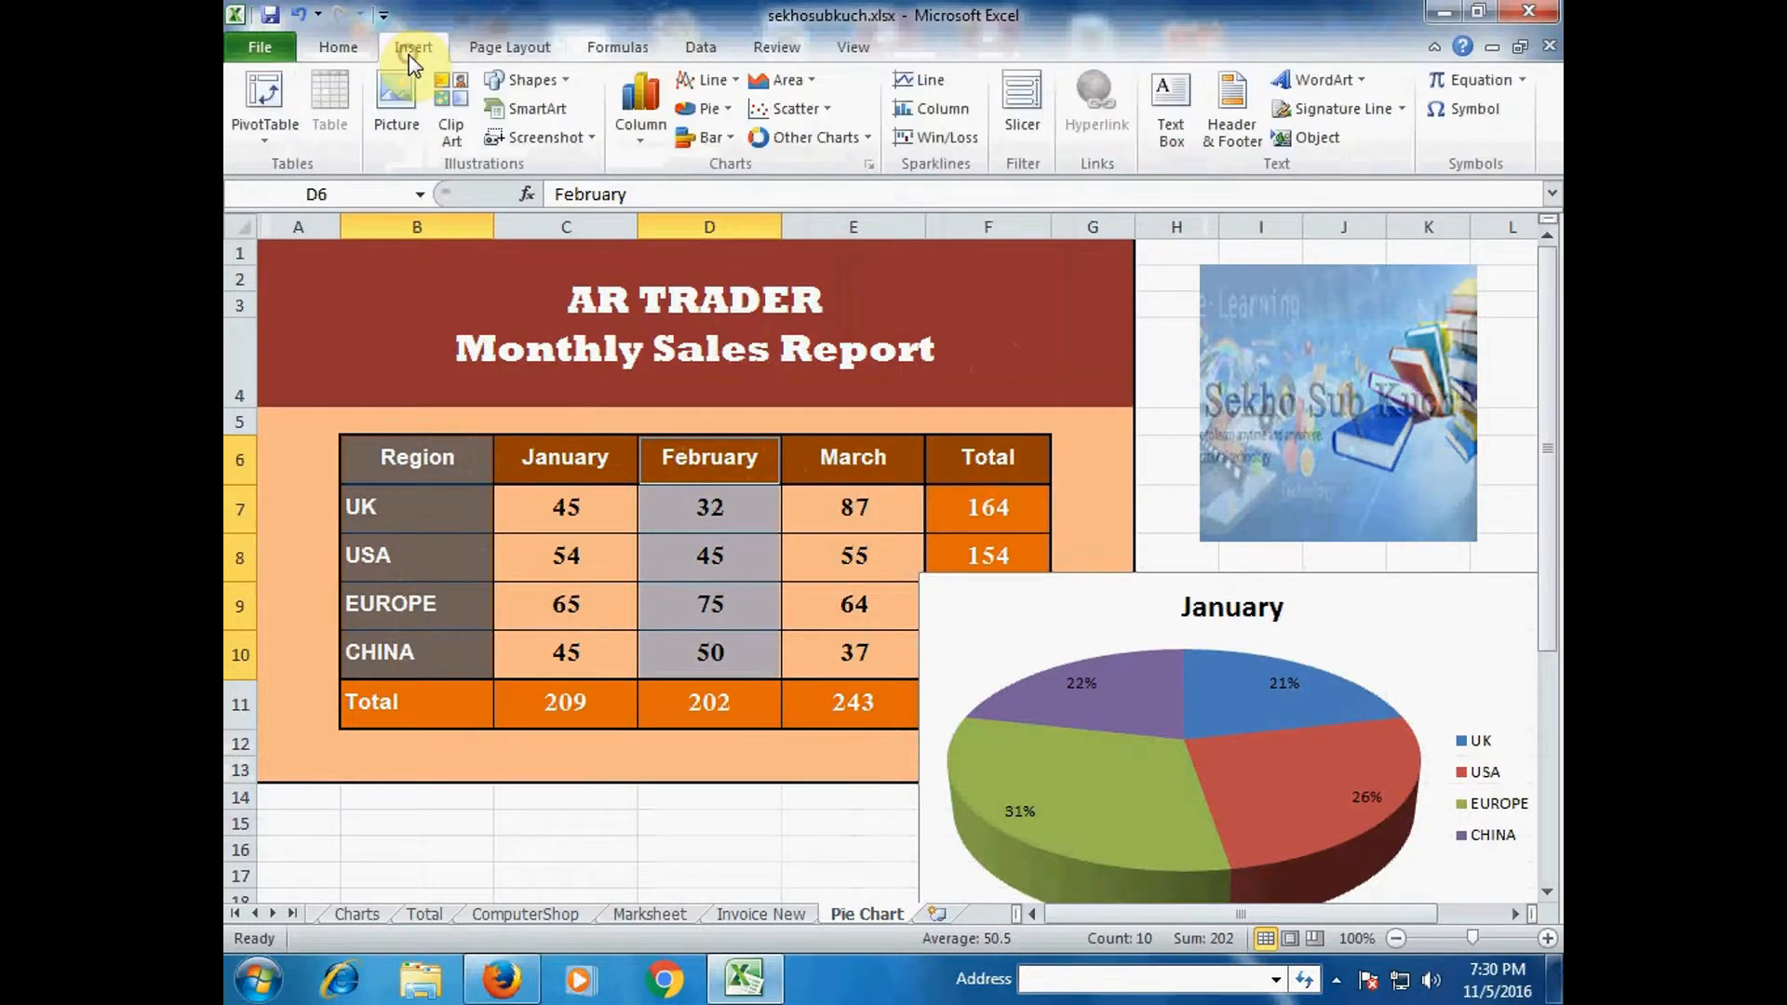
click(712, 110)
click(728, 370)
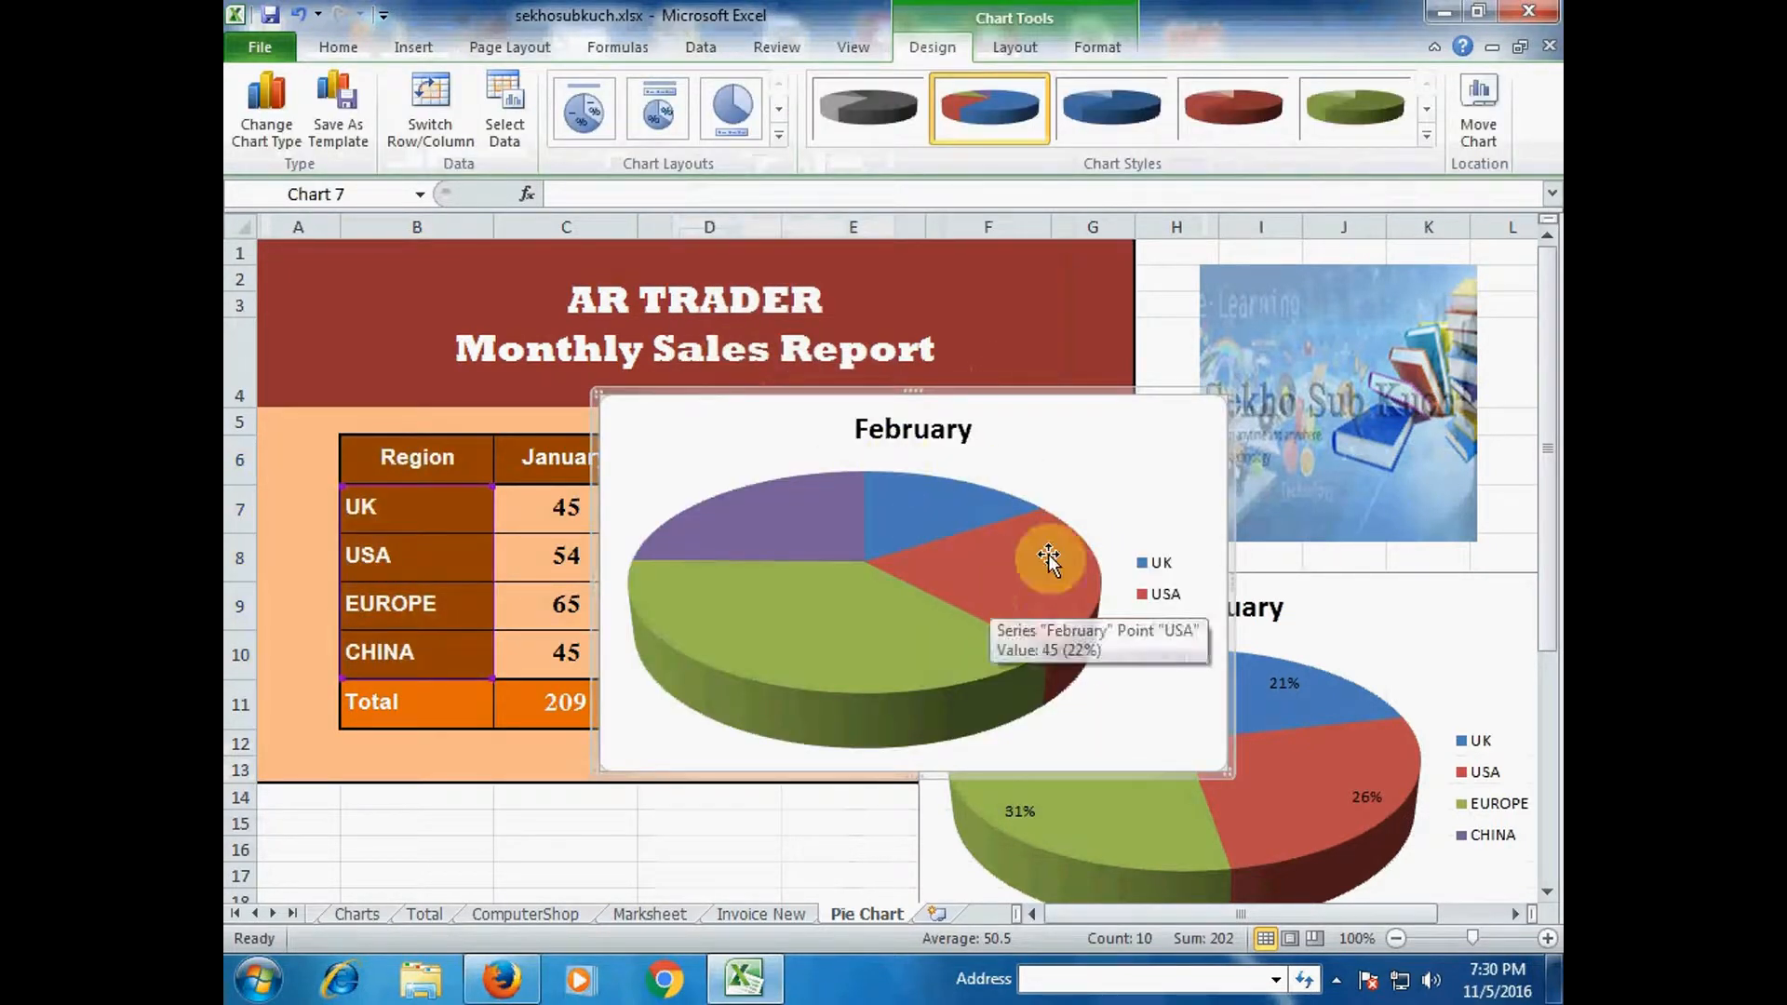
Move the February chart away from the January chart and label its slices with percentages instead of values
drag(1009, 394, 761, 363)
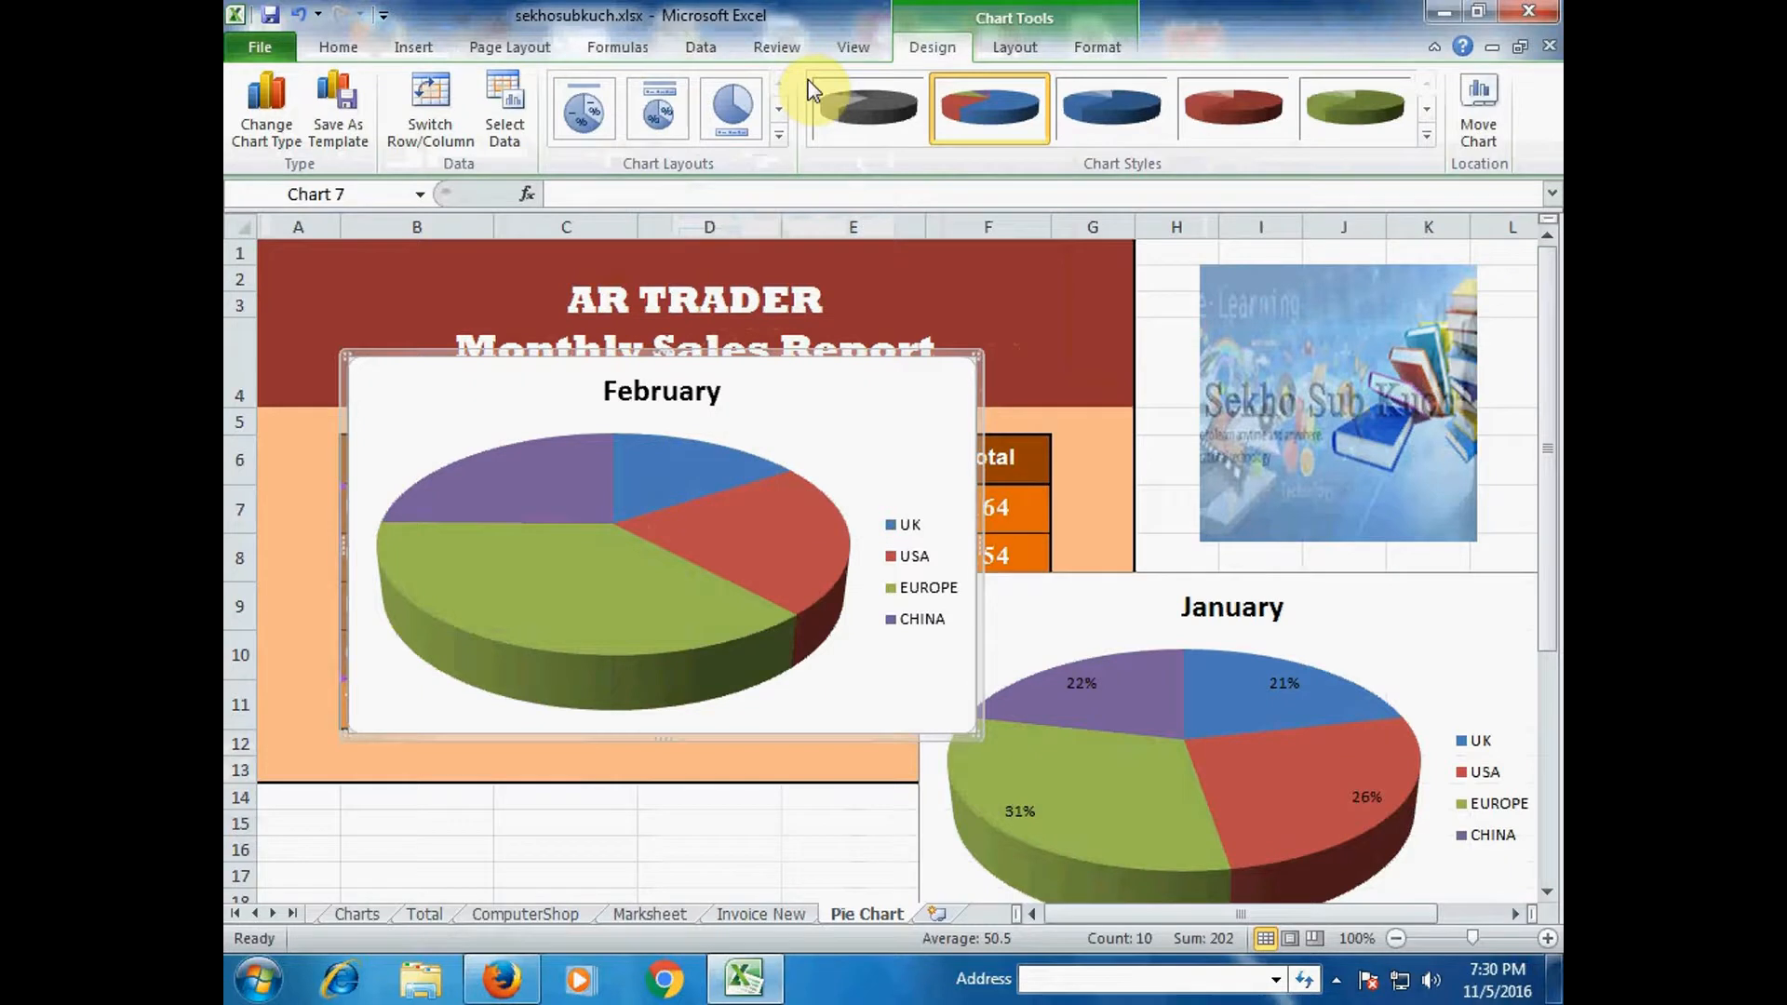
click(1013, 51)
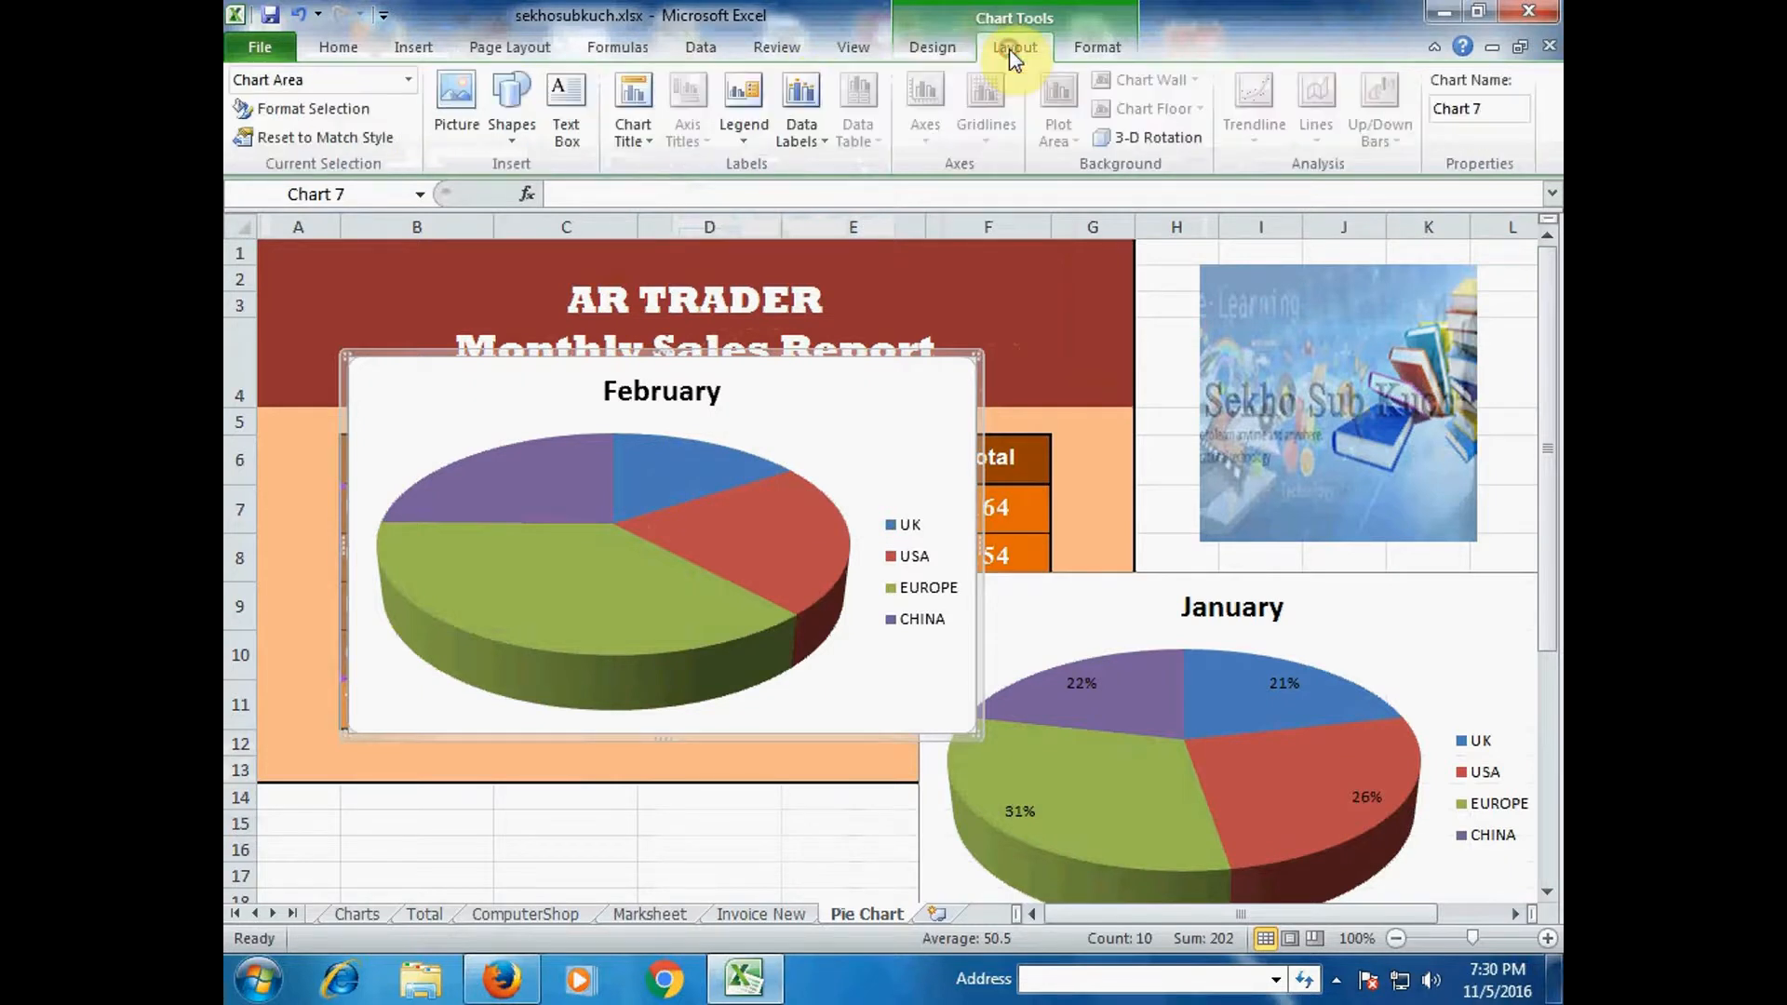
click(800, 130)
click(863, 470)
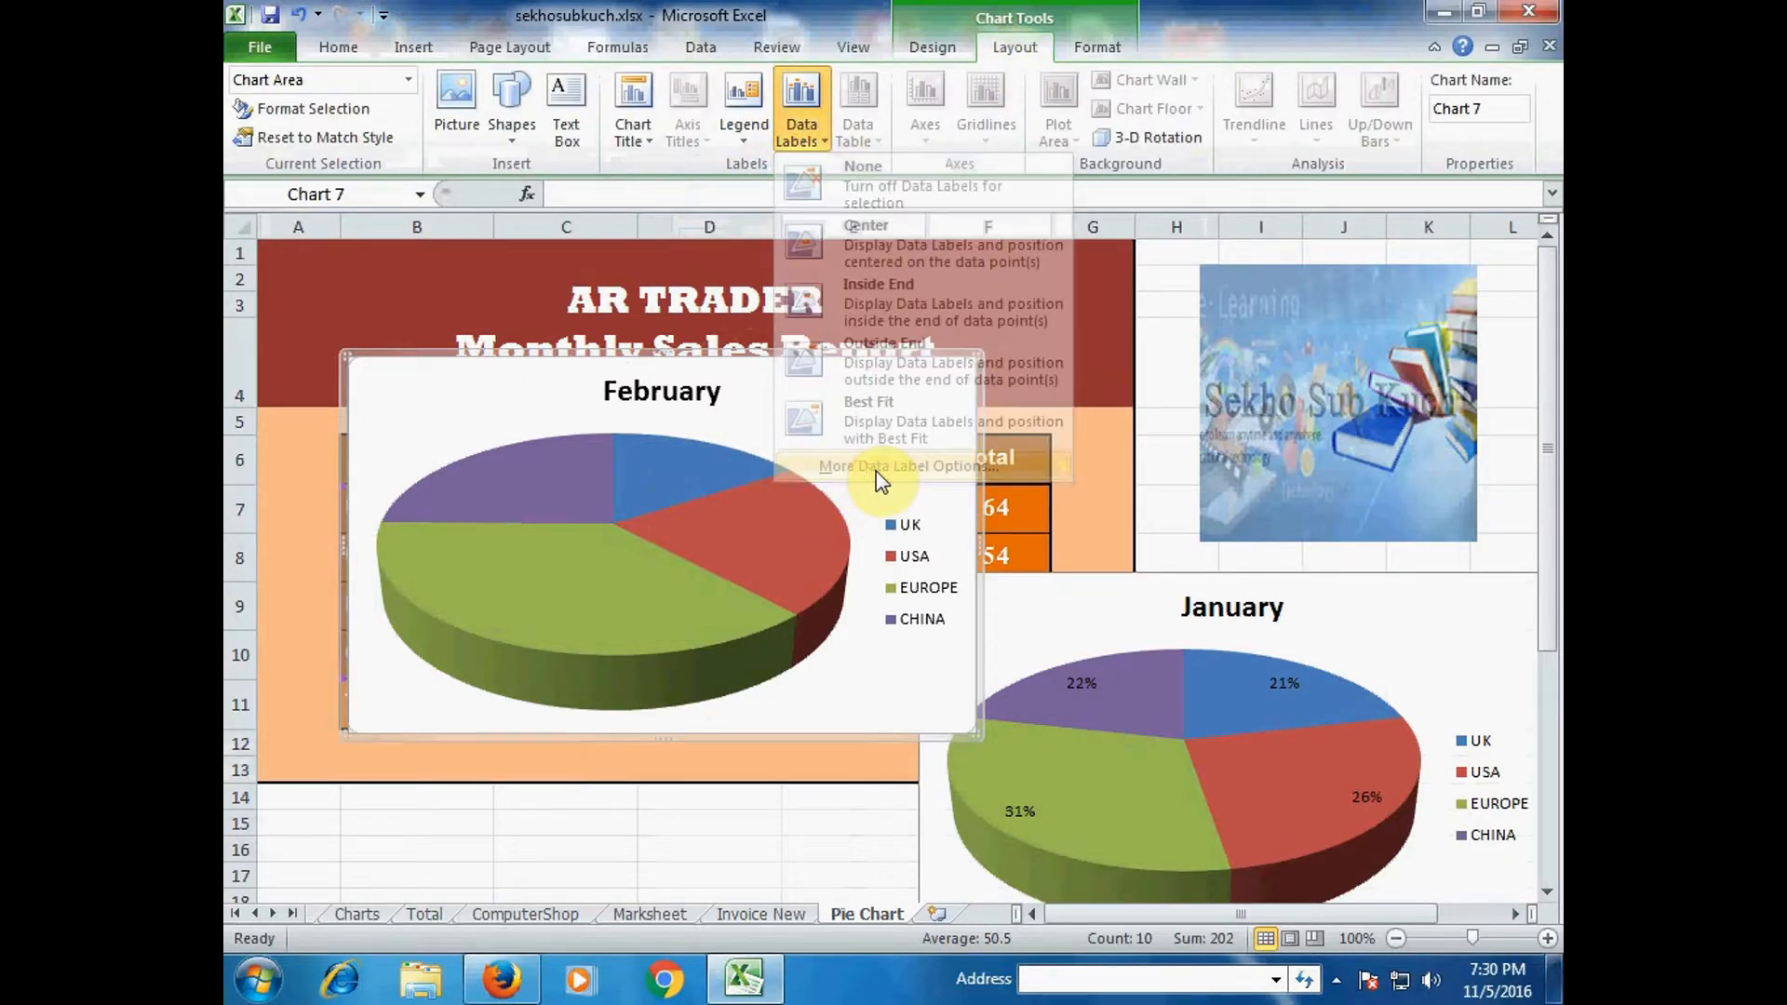
drag(456, 86, 1219, 103)
click(1067, 286)
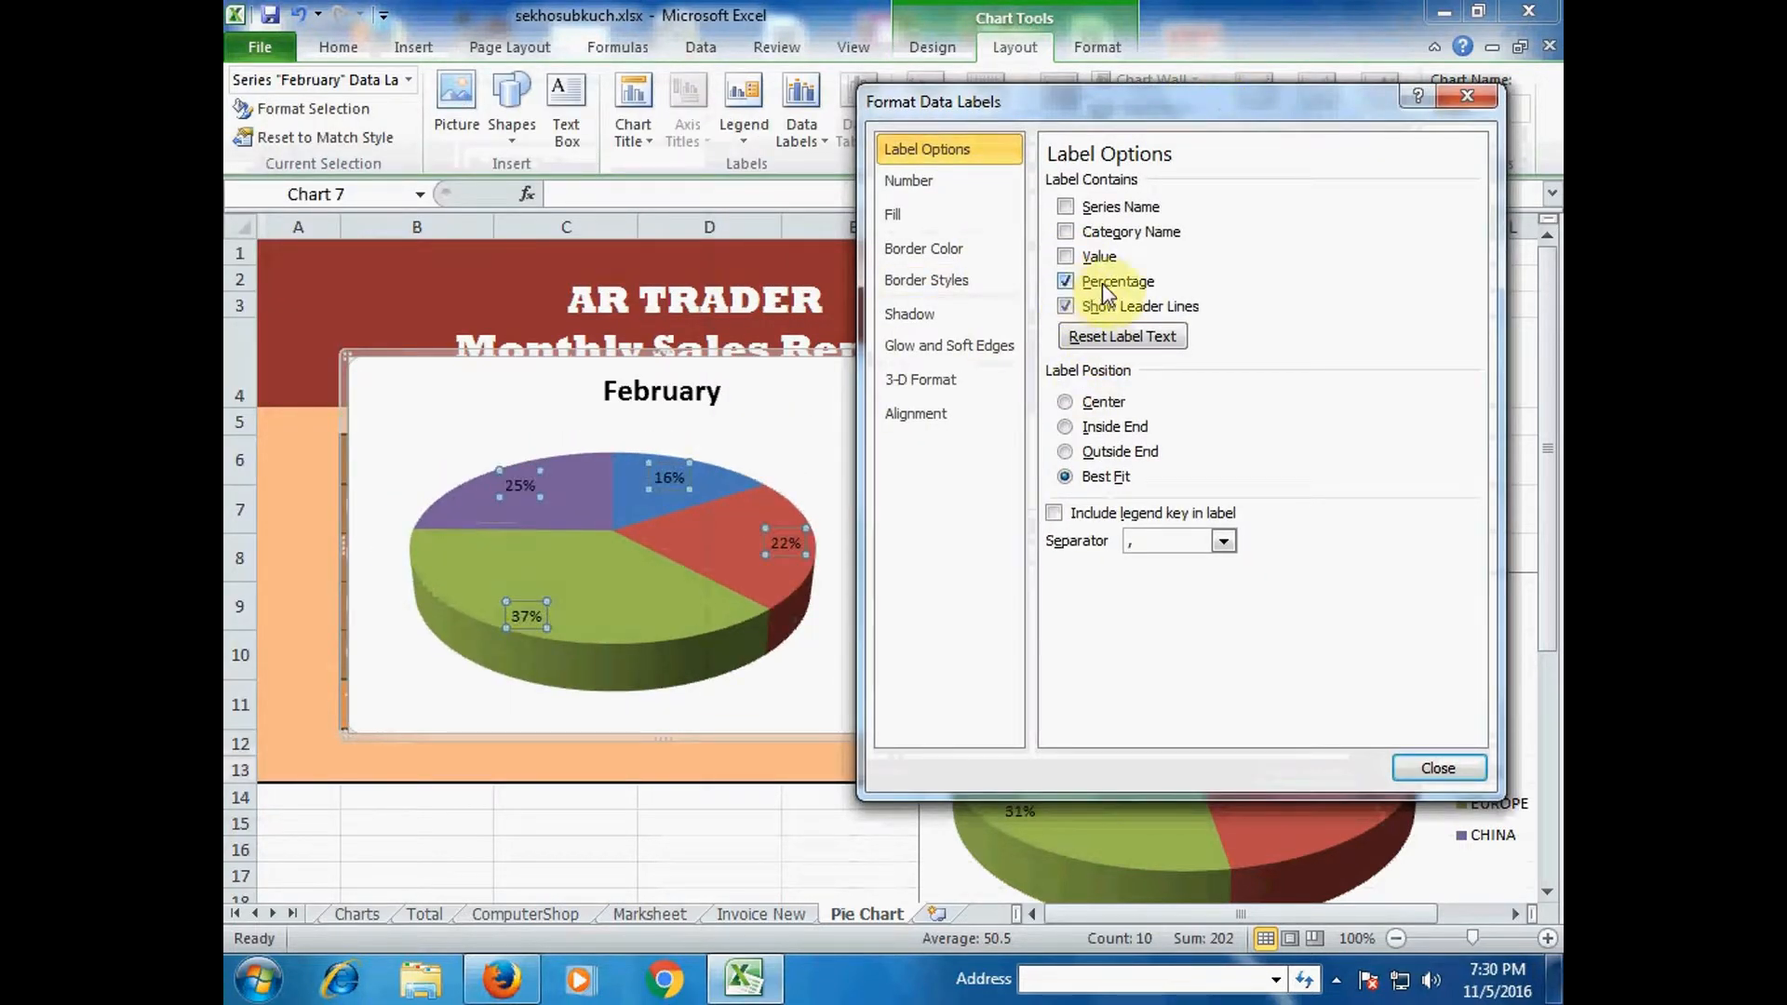
click(1430, 769)
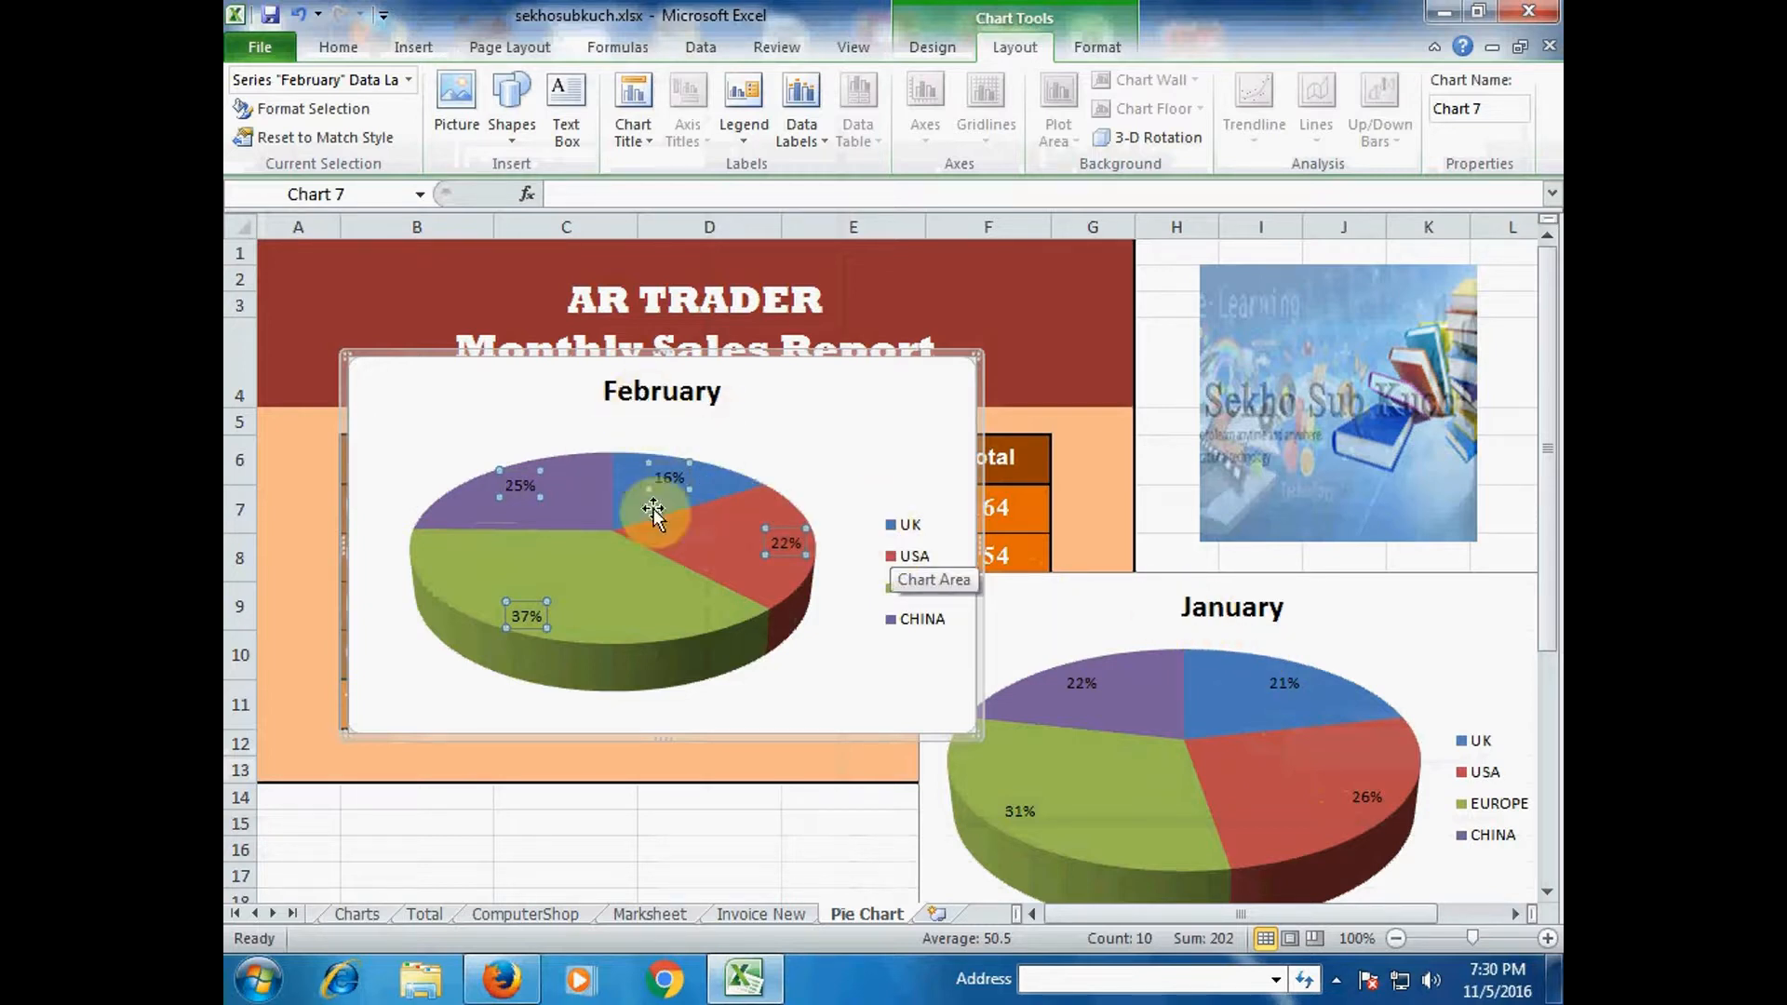
Delete the February and January pie charts from the sheet and select cell C7
mouse_move(672, 497)
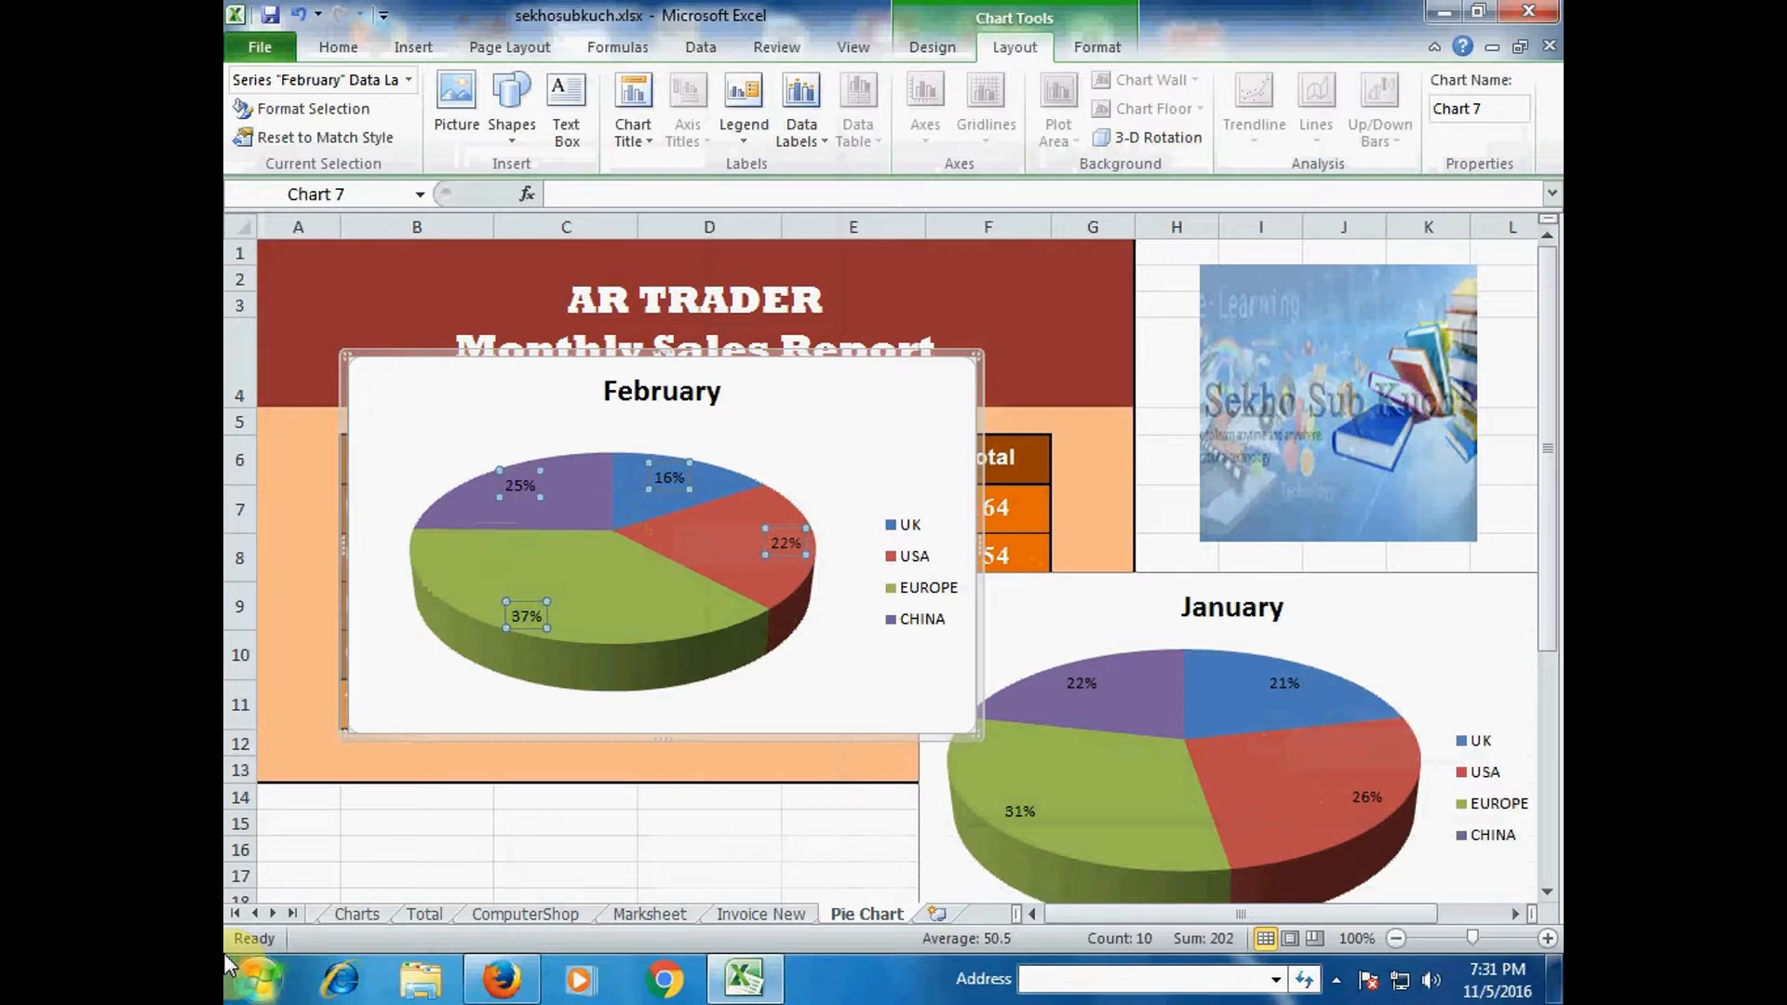
click(879, 357)
key(Delete)
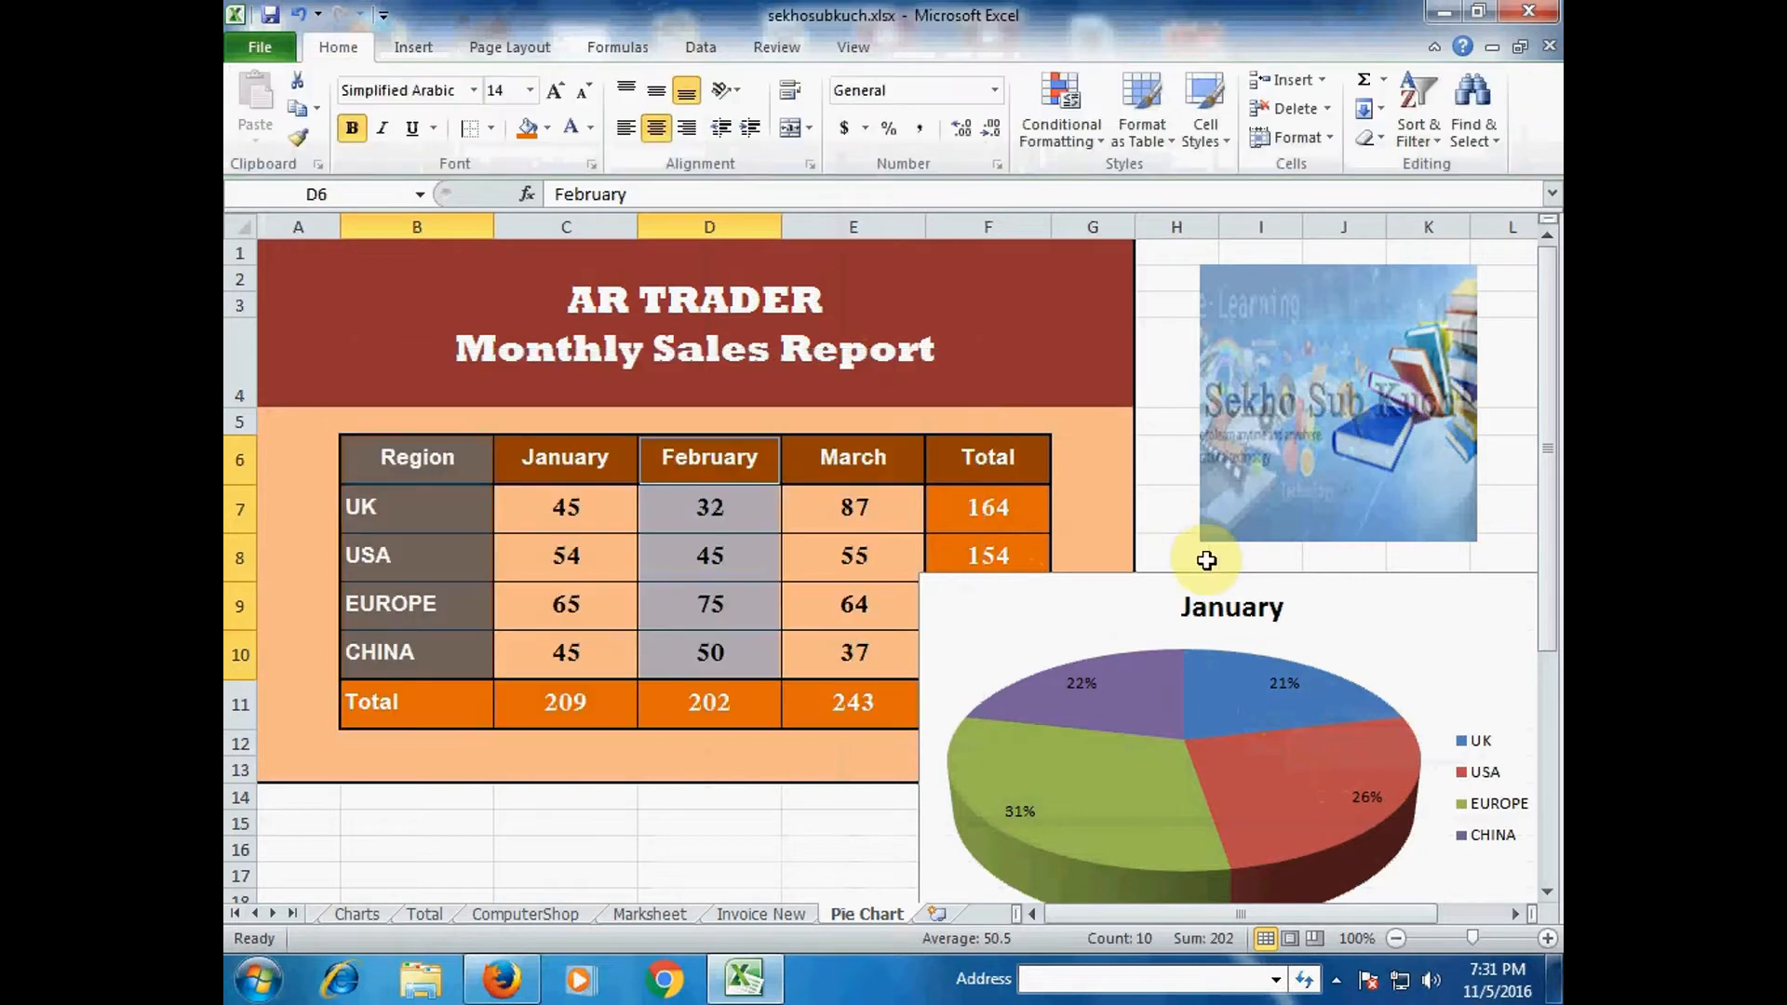
click(1207, 584)
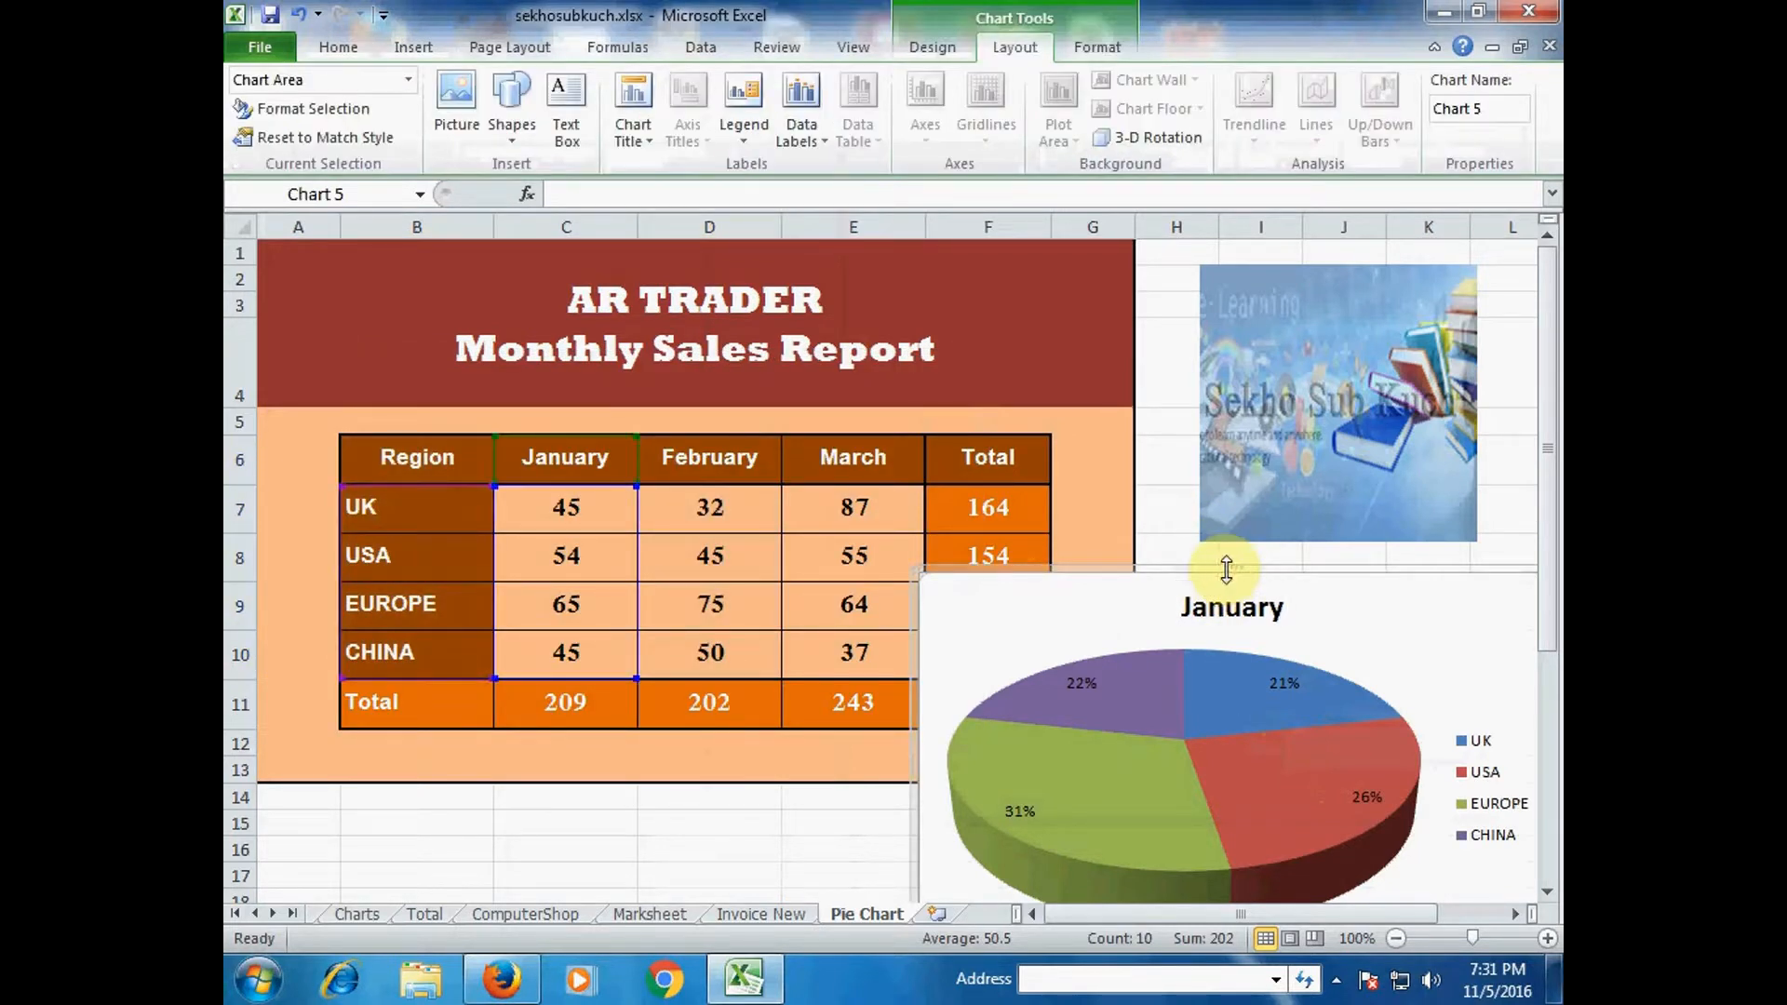
key(Delete)
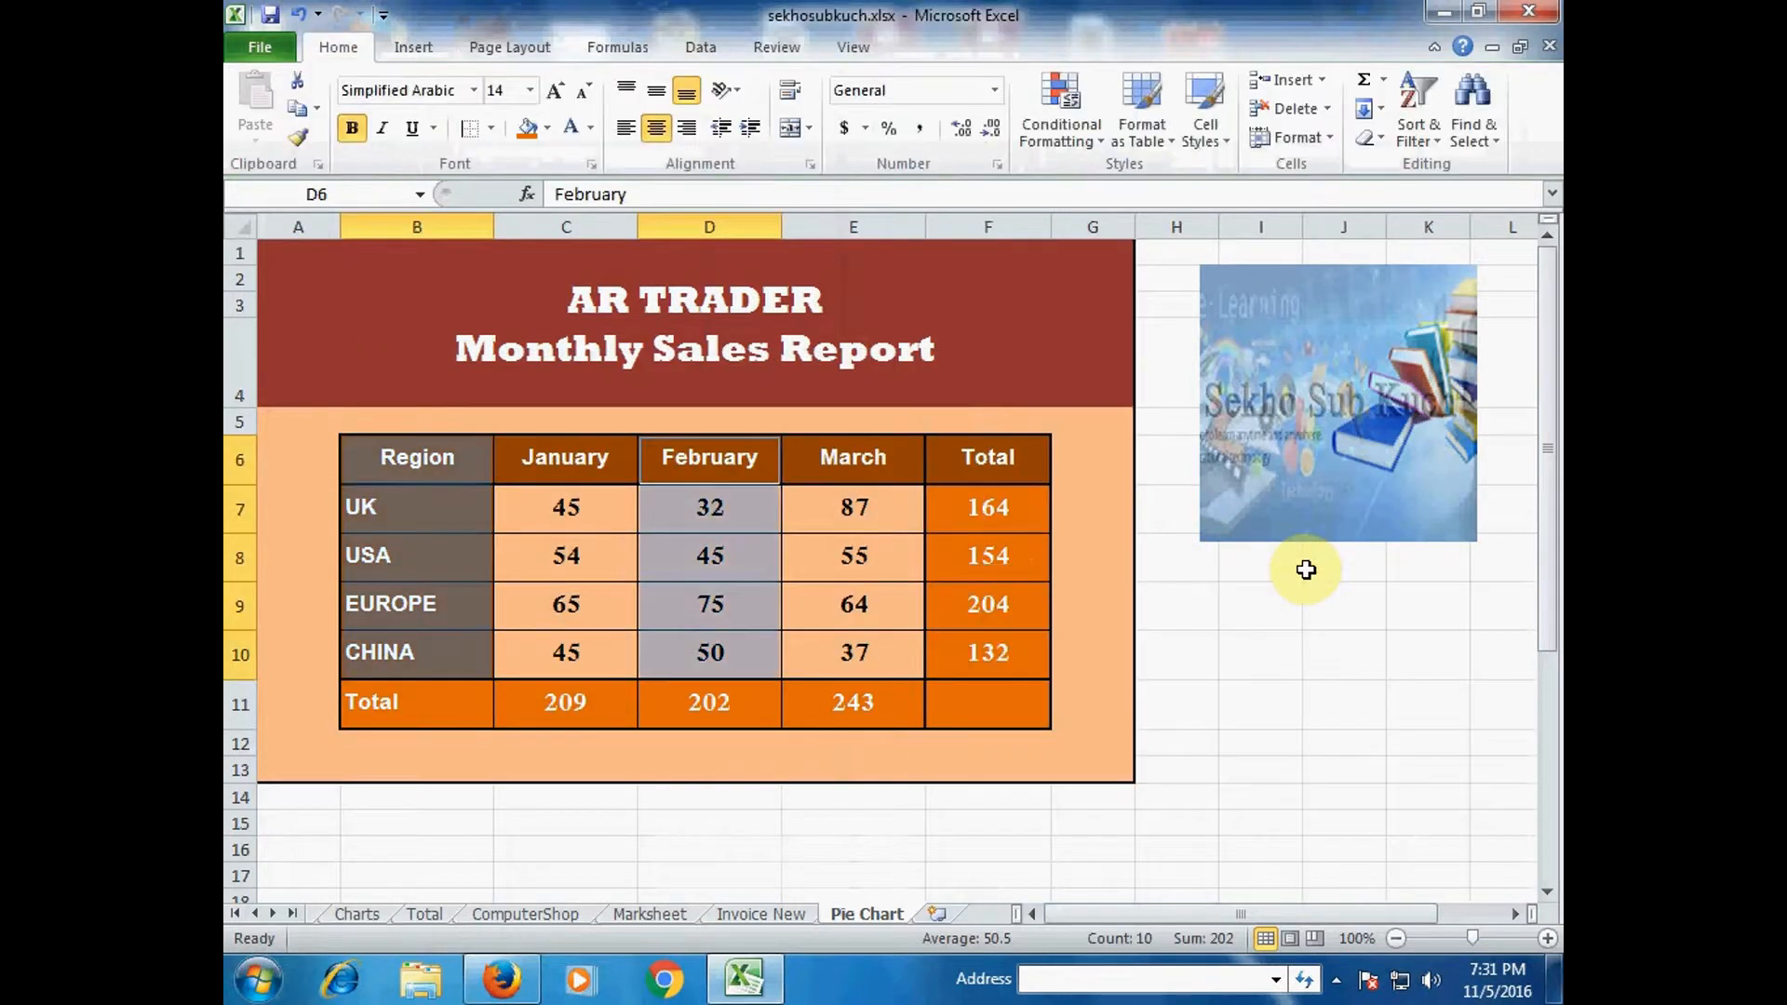
click(539, 513)
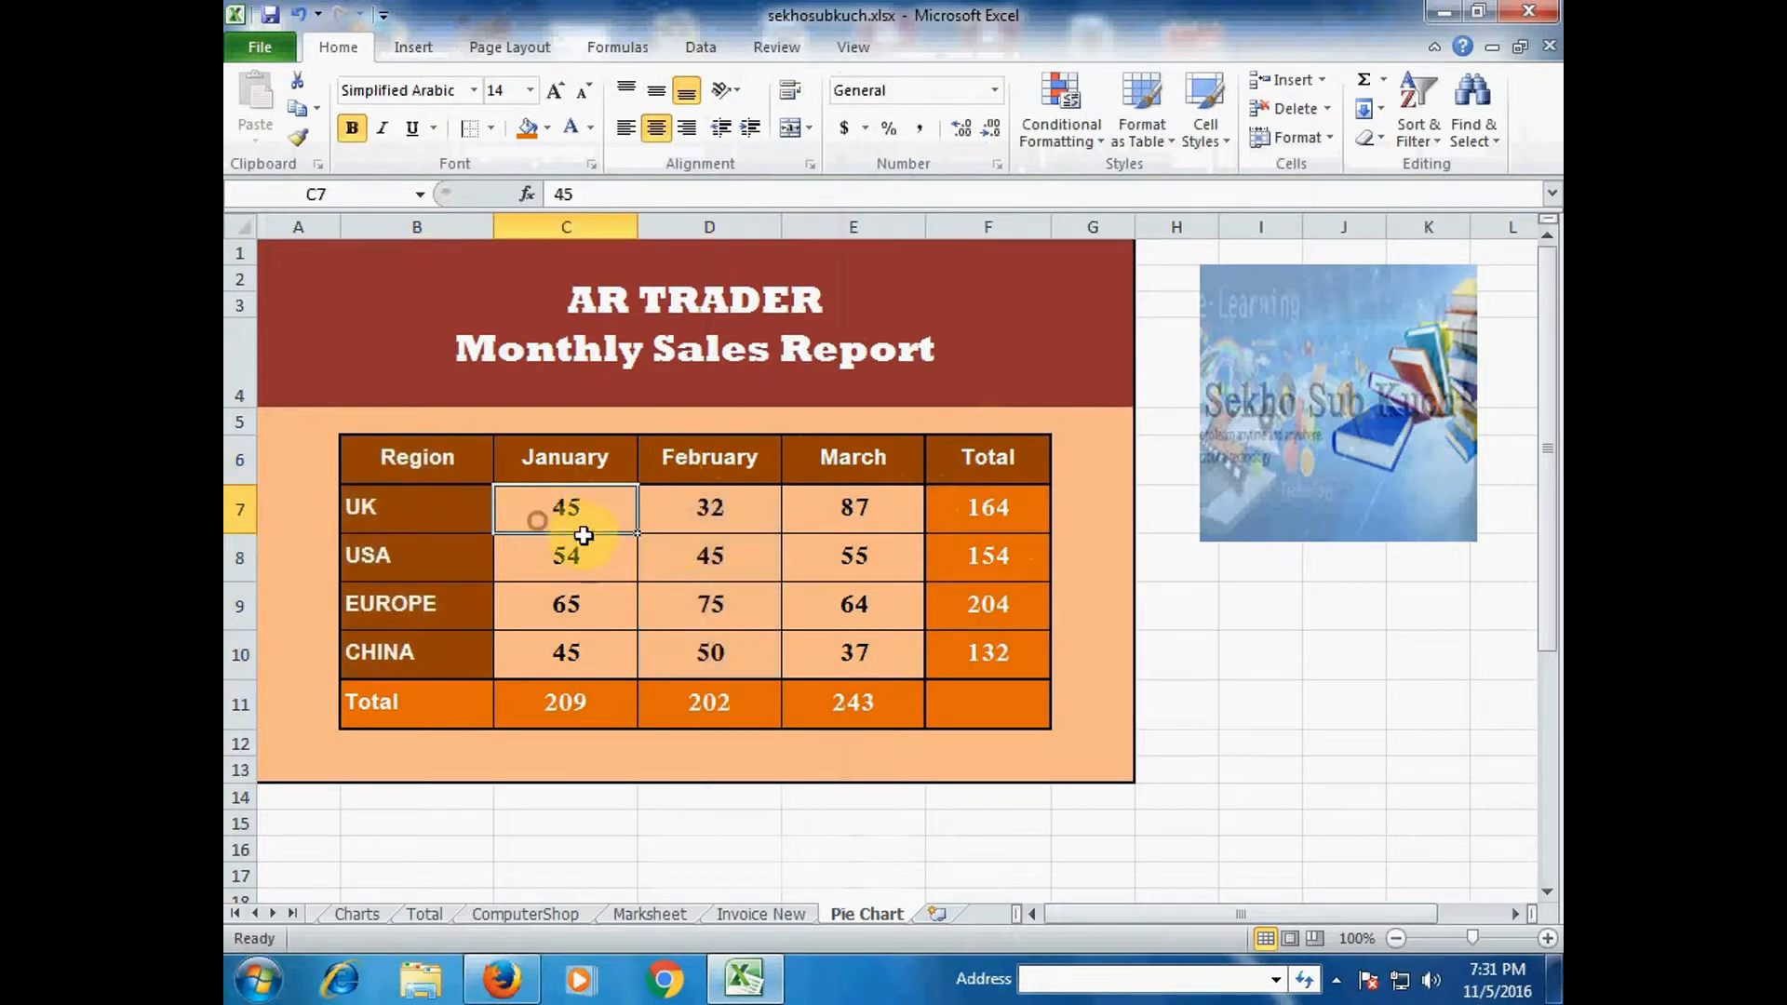
Insert a 3-D pie chart from the Region and Total data for the four regions and move it just below the table's header row
click(989, 508)
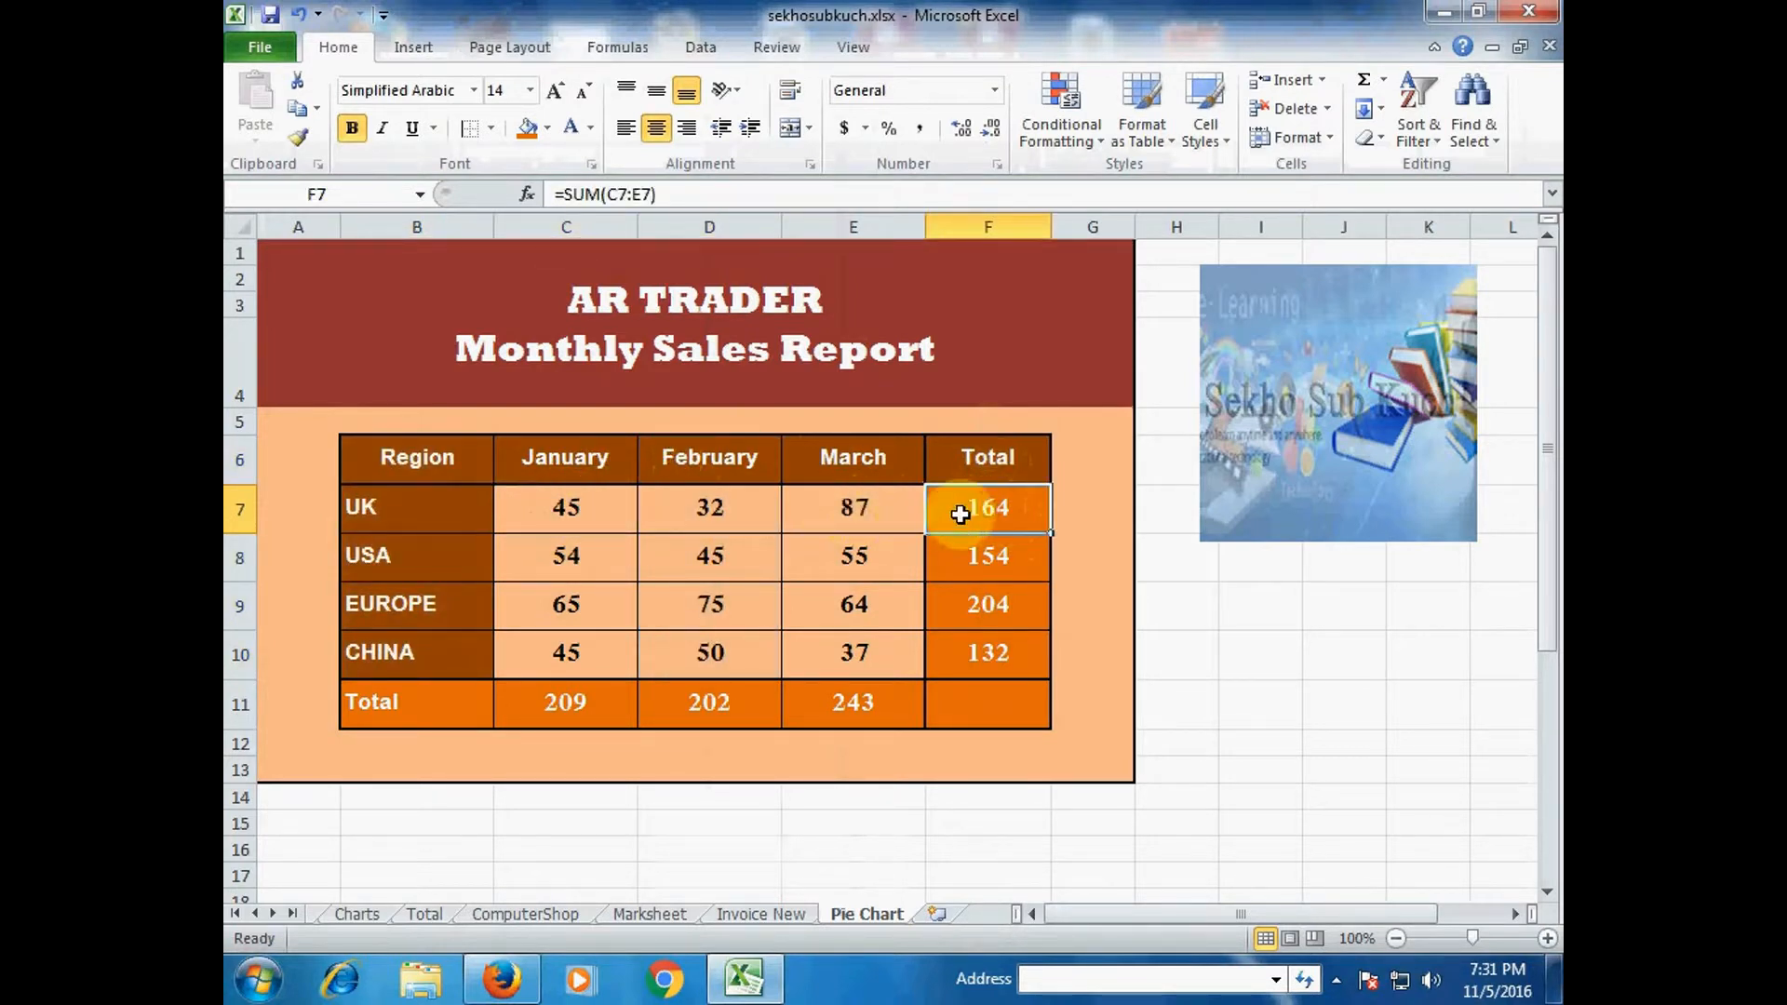
drag(436, 460, 451, 639)
drag(1005, 462, 993, 660)
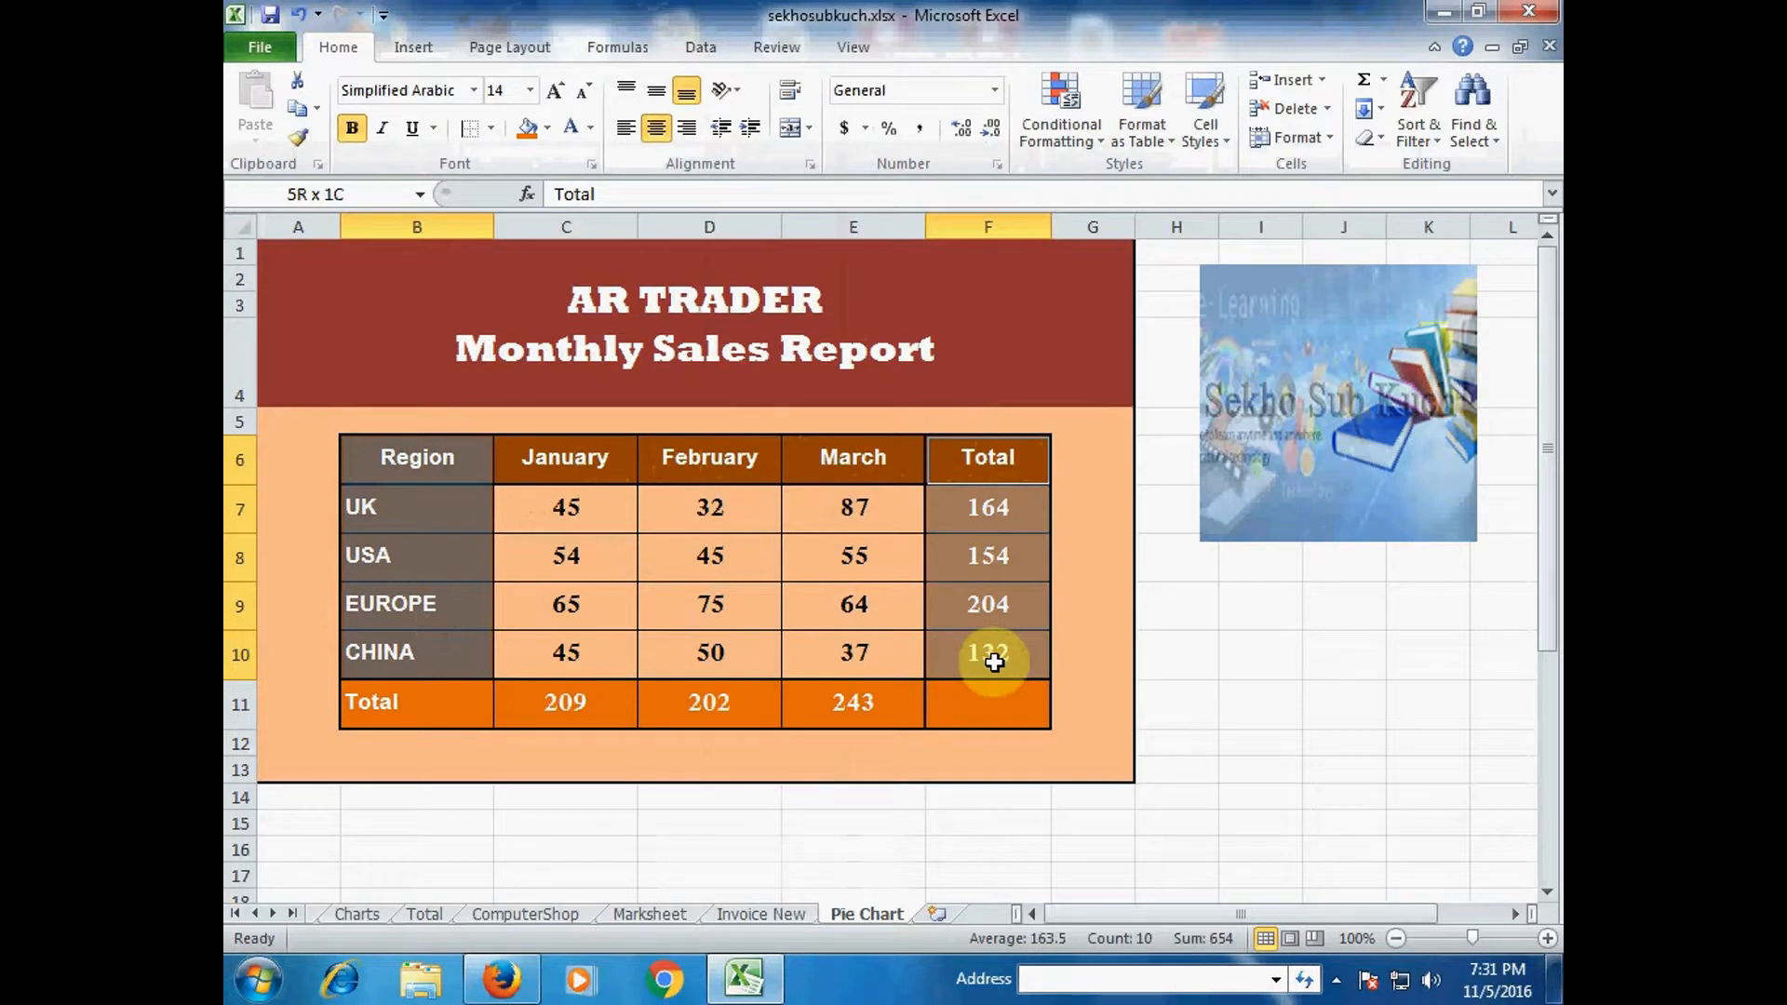
drag(994, 661, 1007, 657)
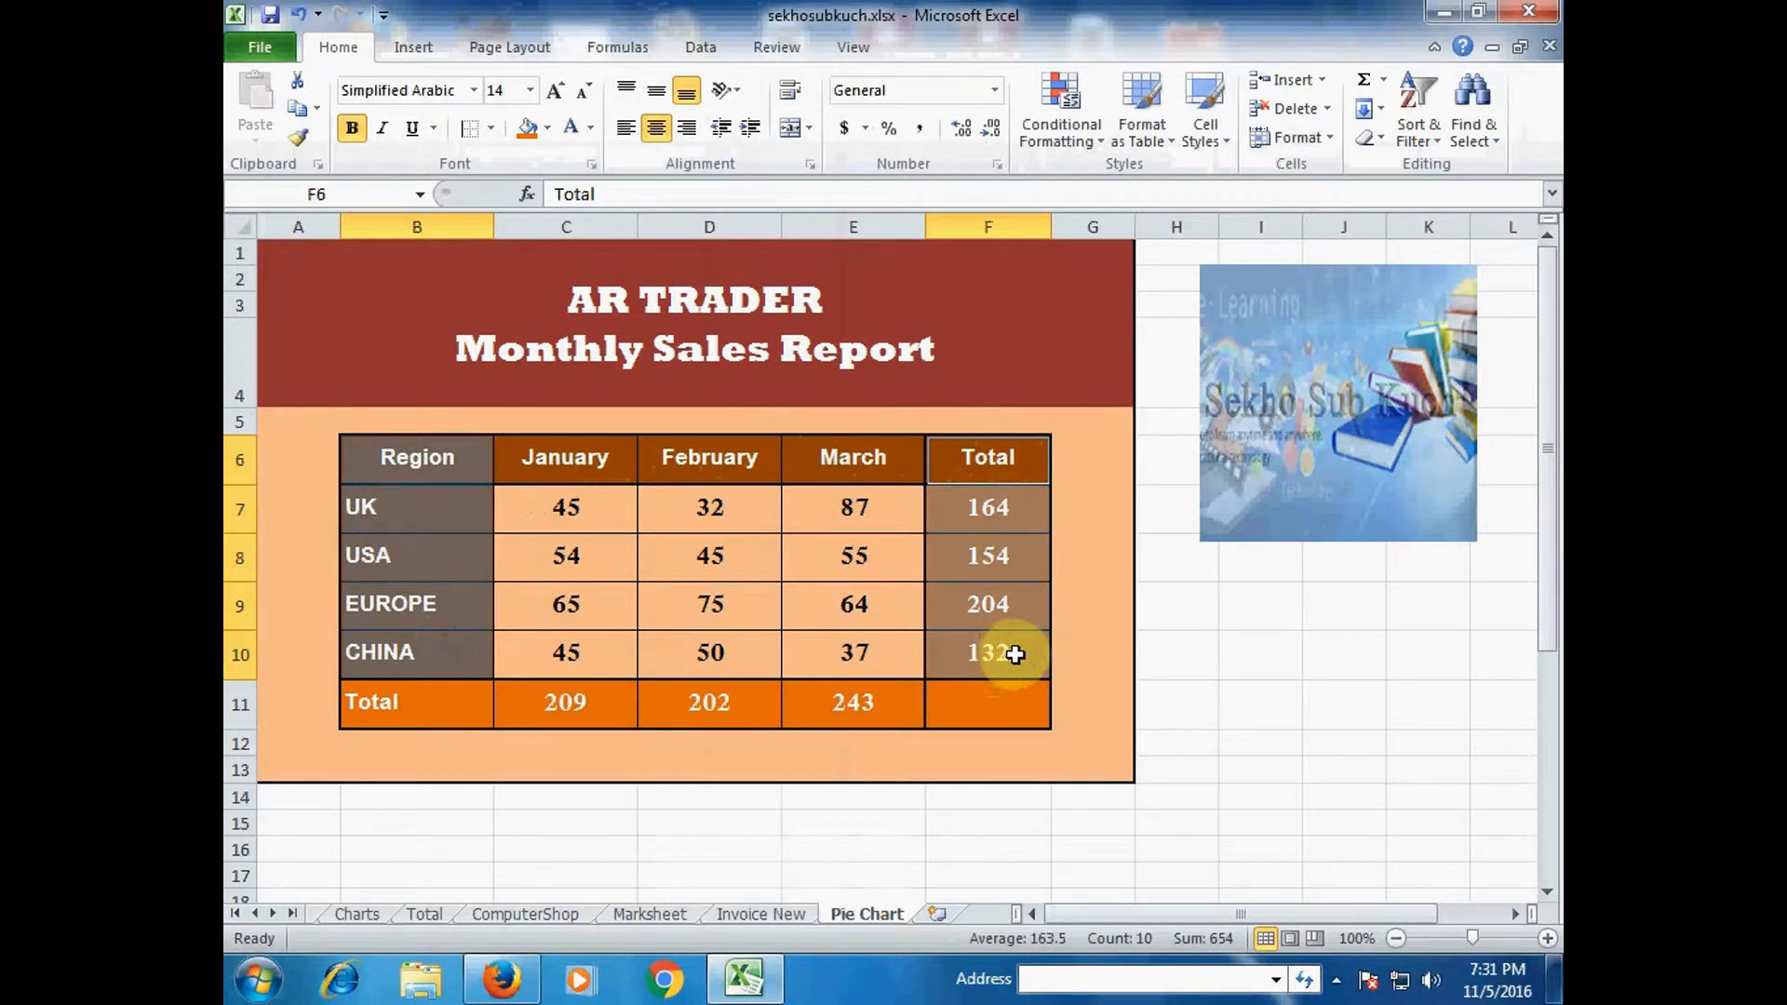
click(409, 48)
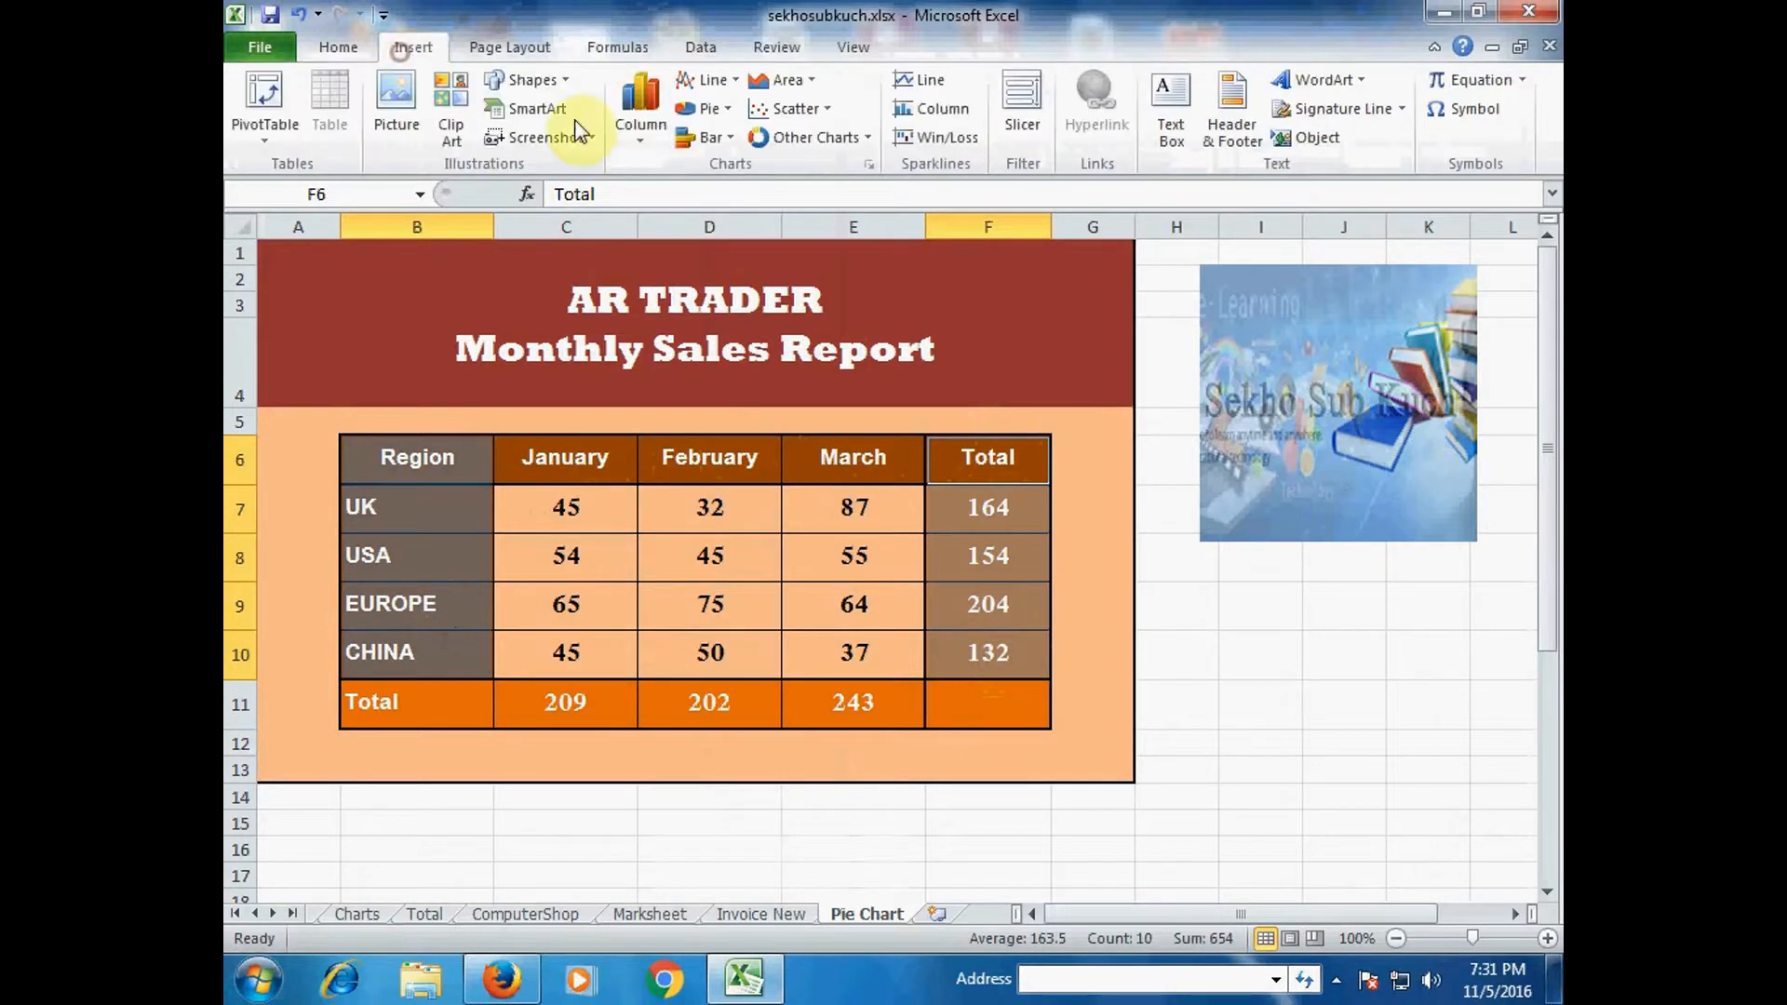
click(706, 109)
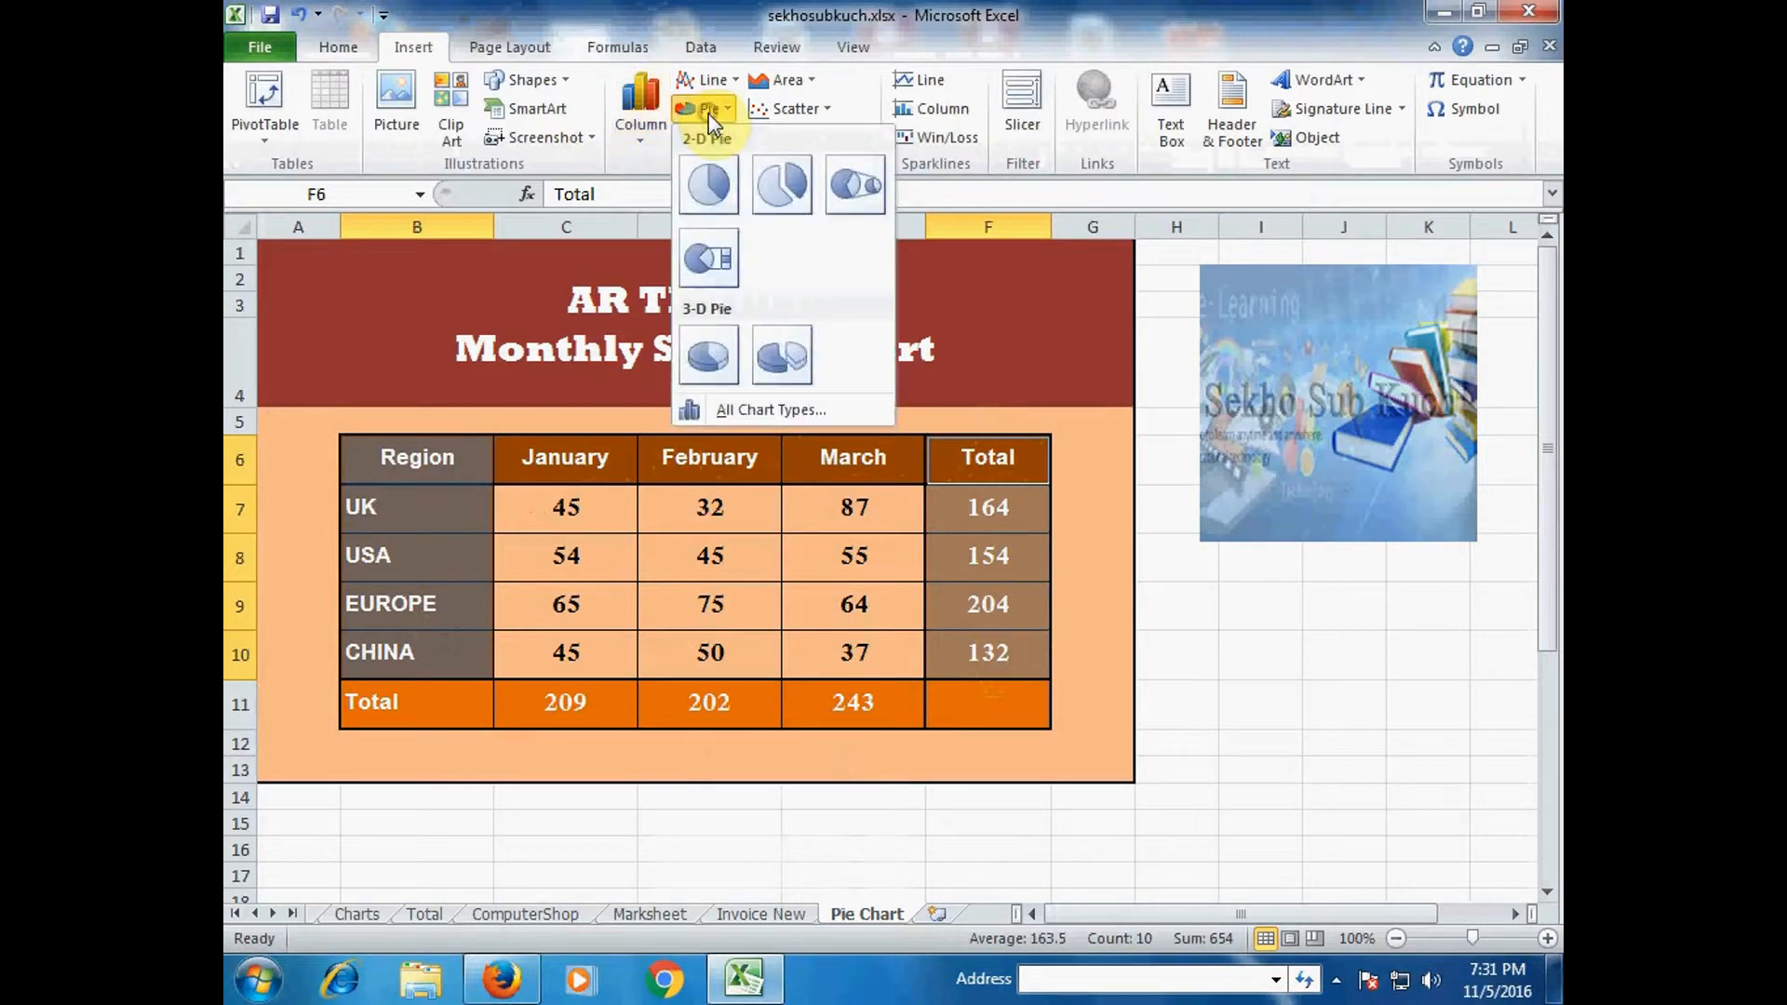
click(709, 365)
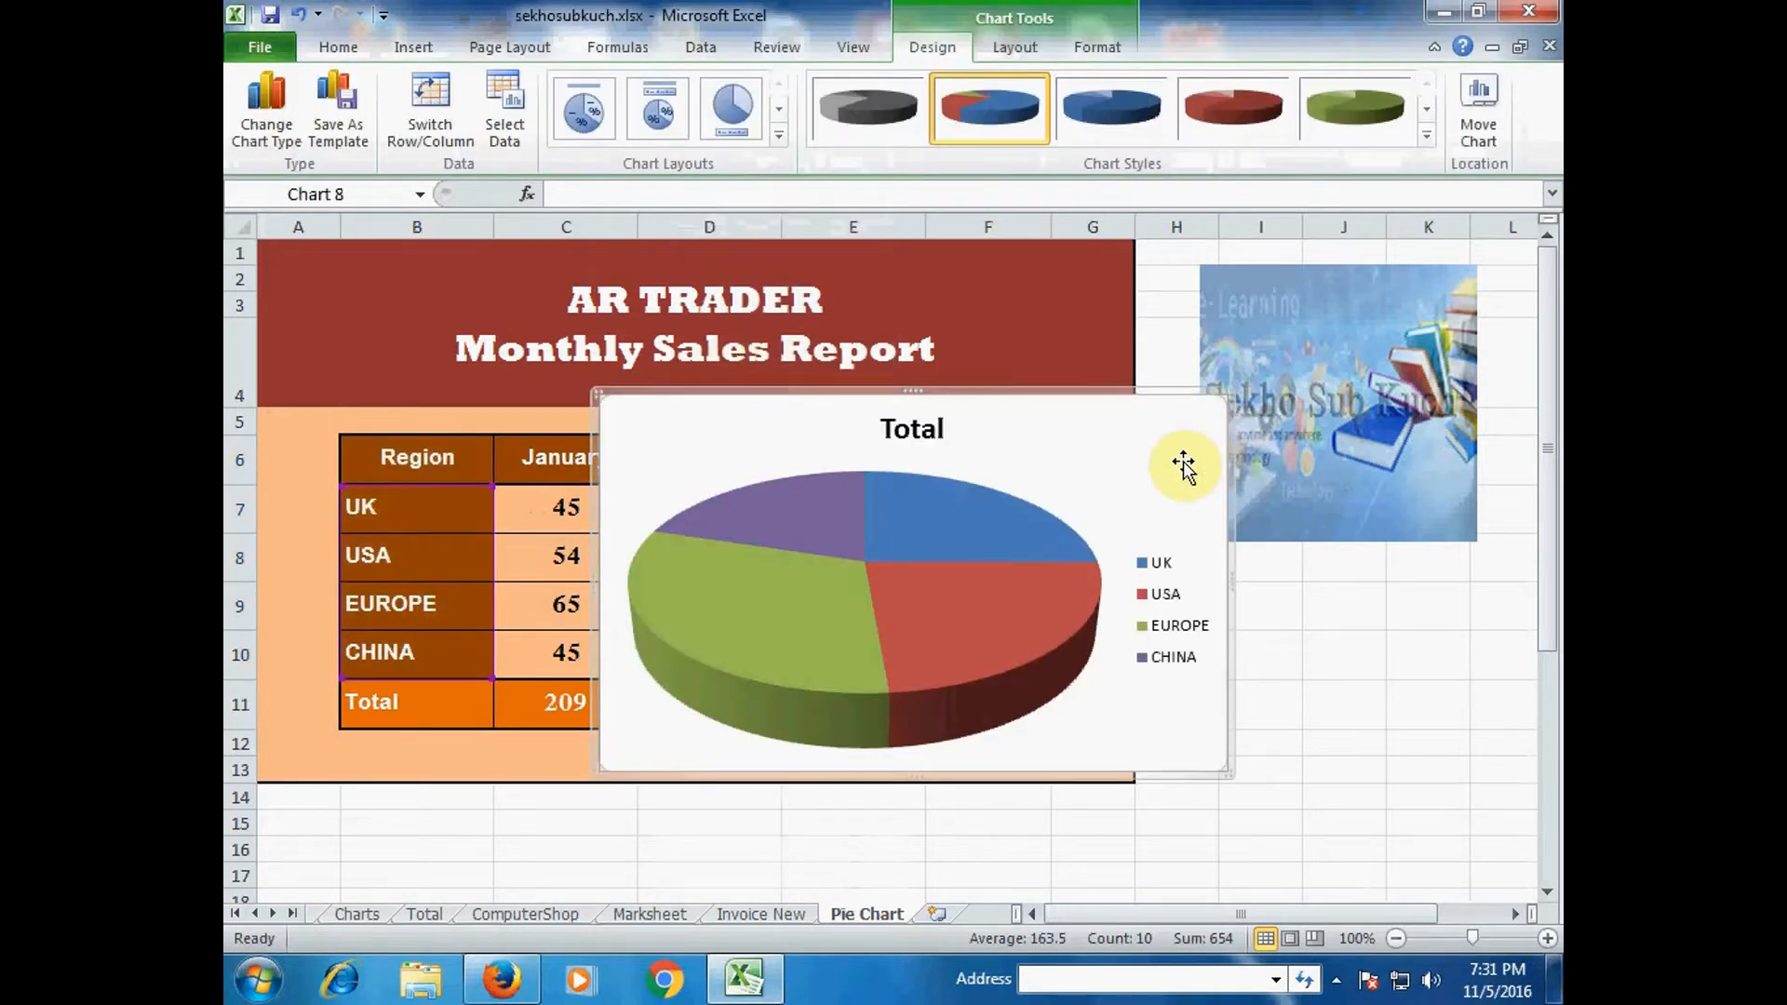
drag(973, 410, 1002, 473)
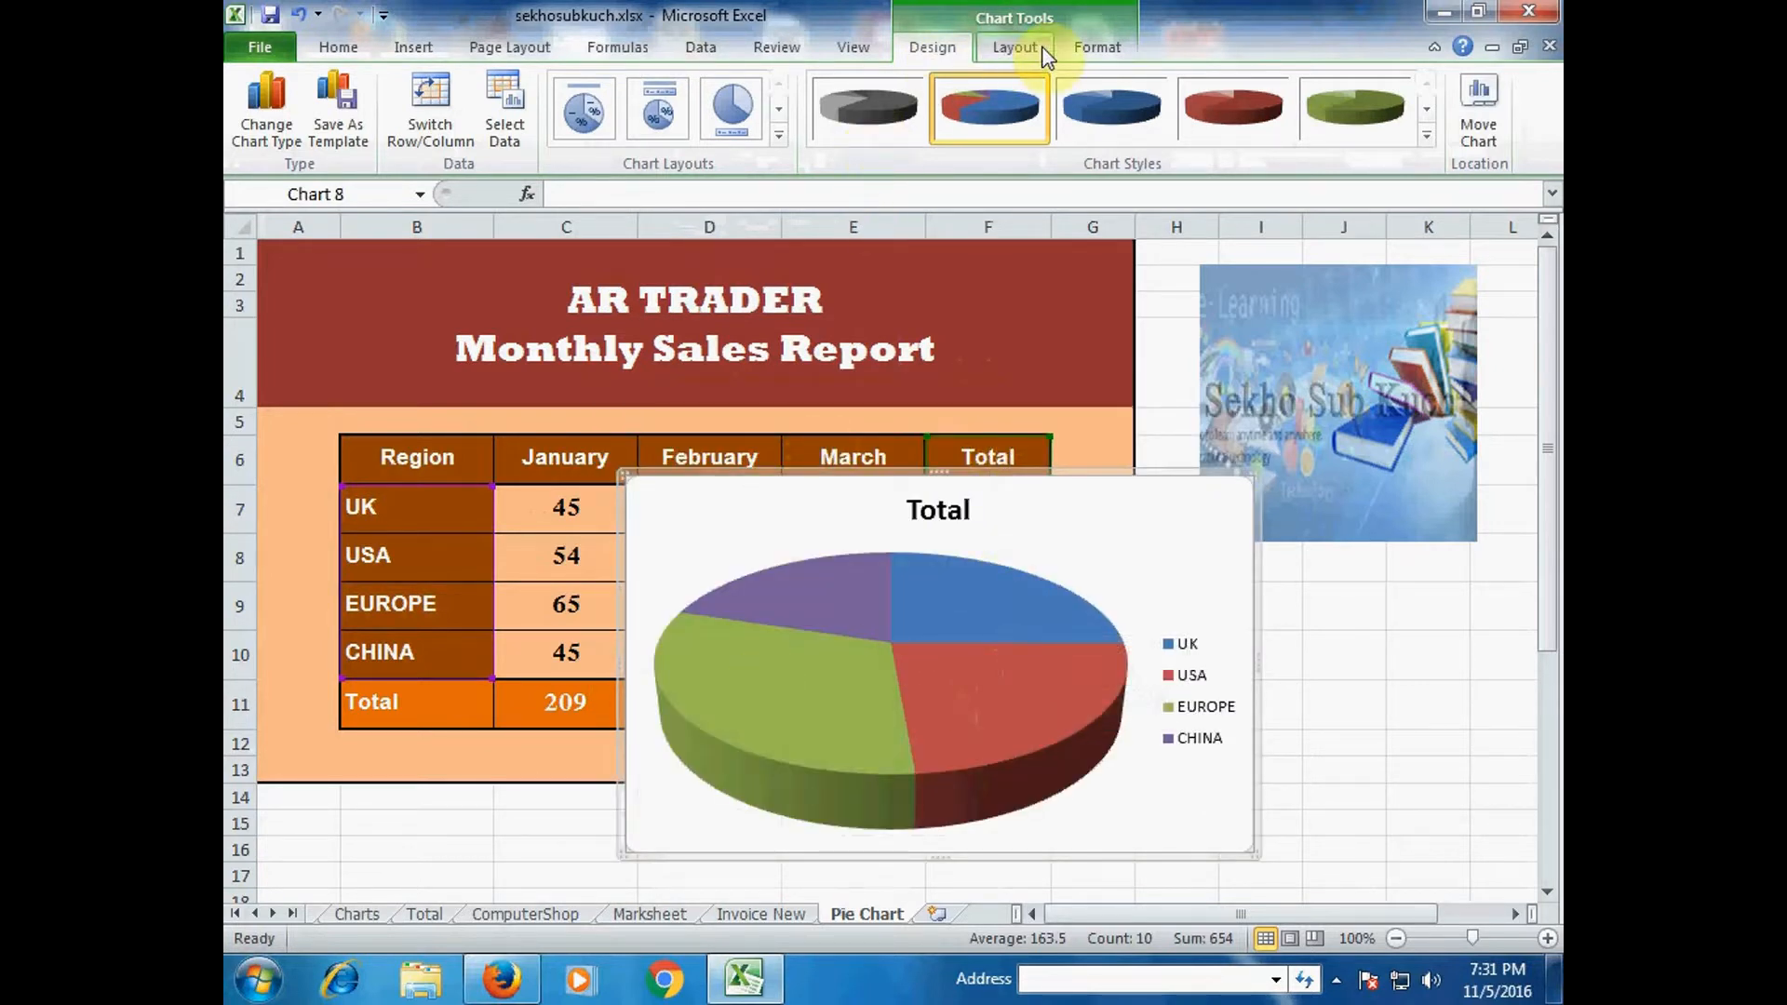
Label the Total chart's slices with percentages instead of values, positioned at Inside End
click(1017, 54)
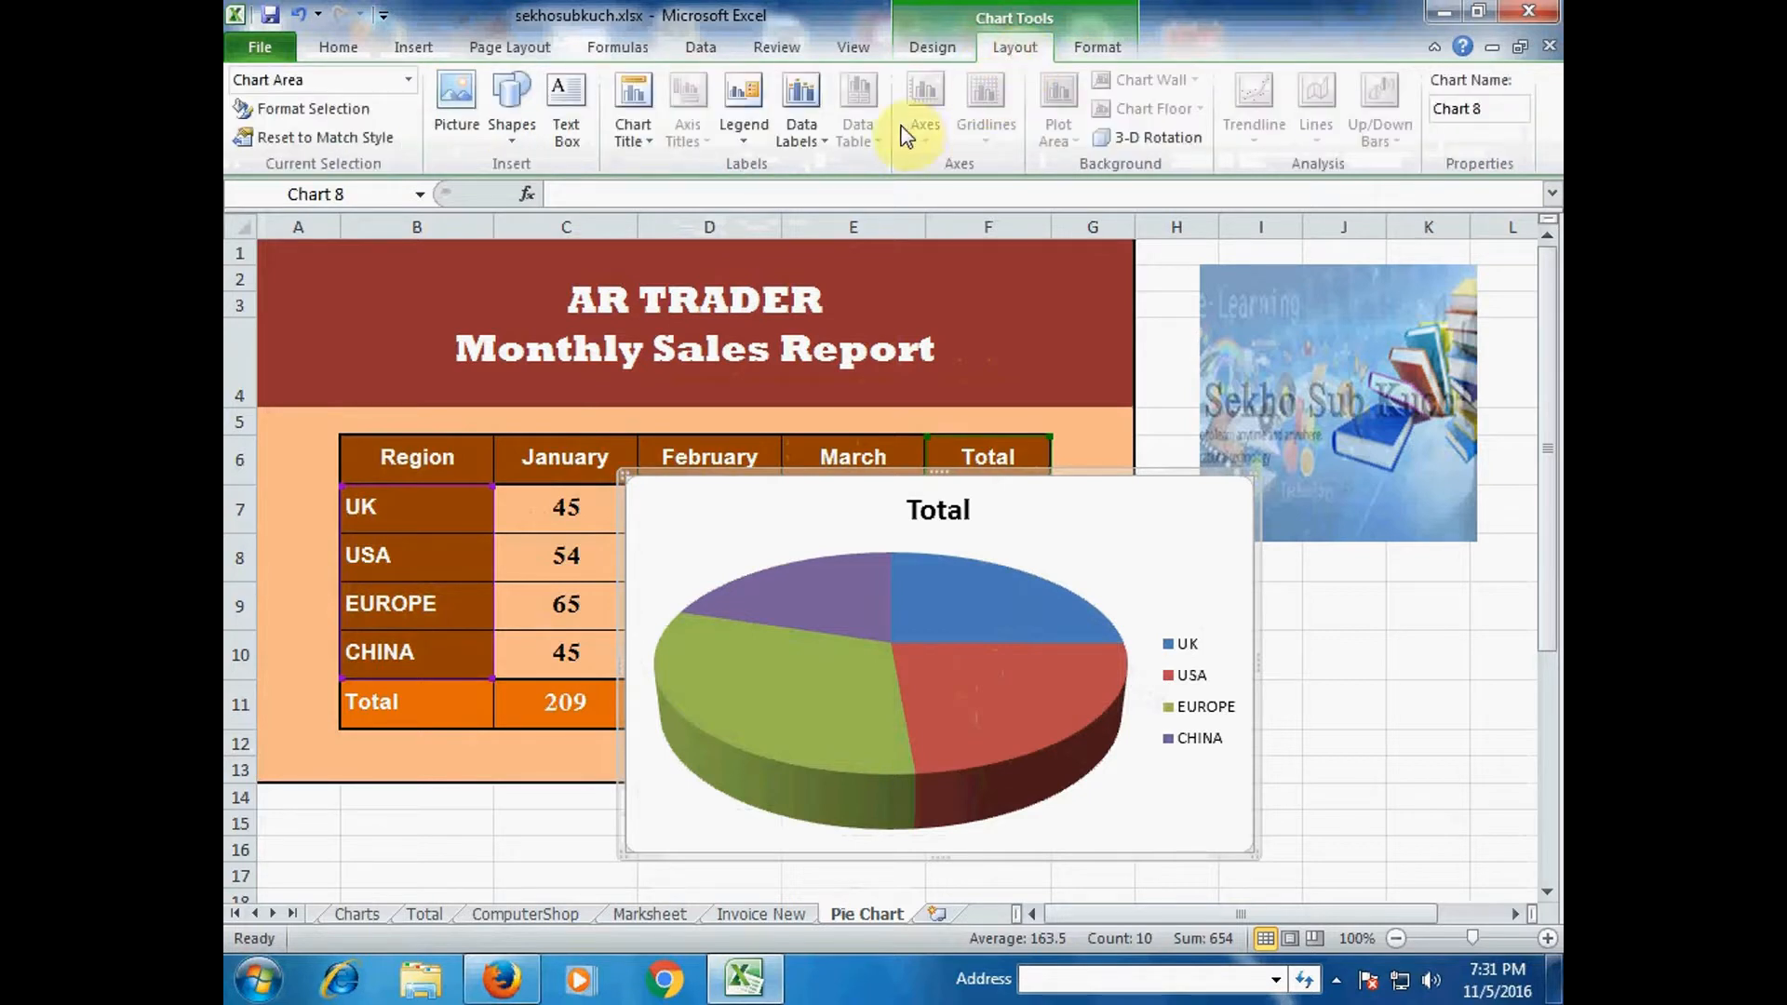
click(800, 131)
click(895, 467)
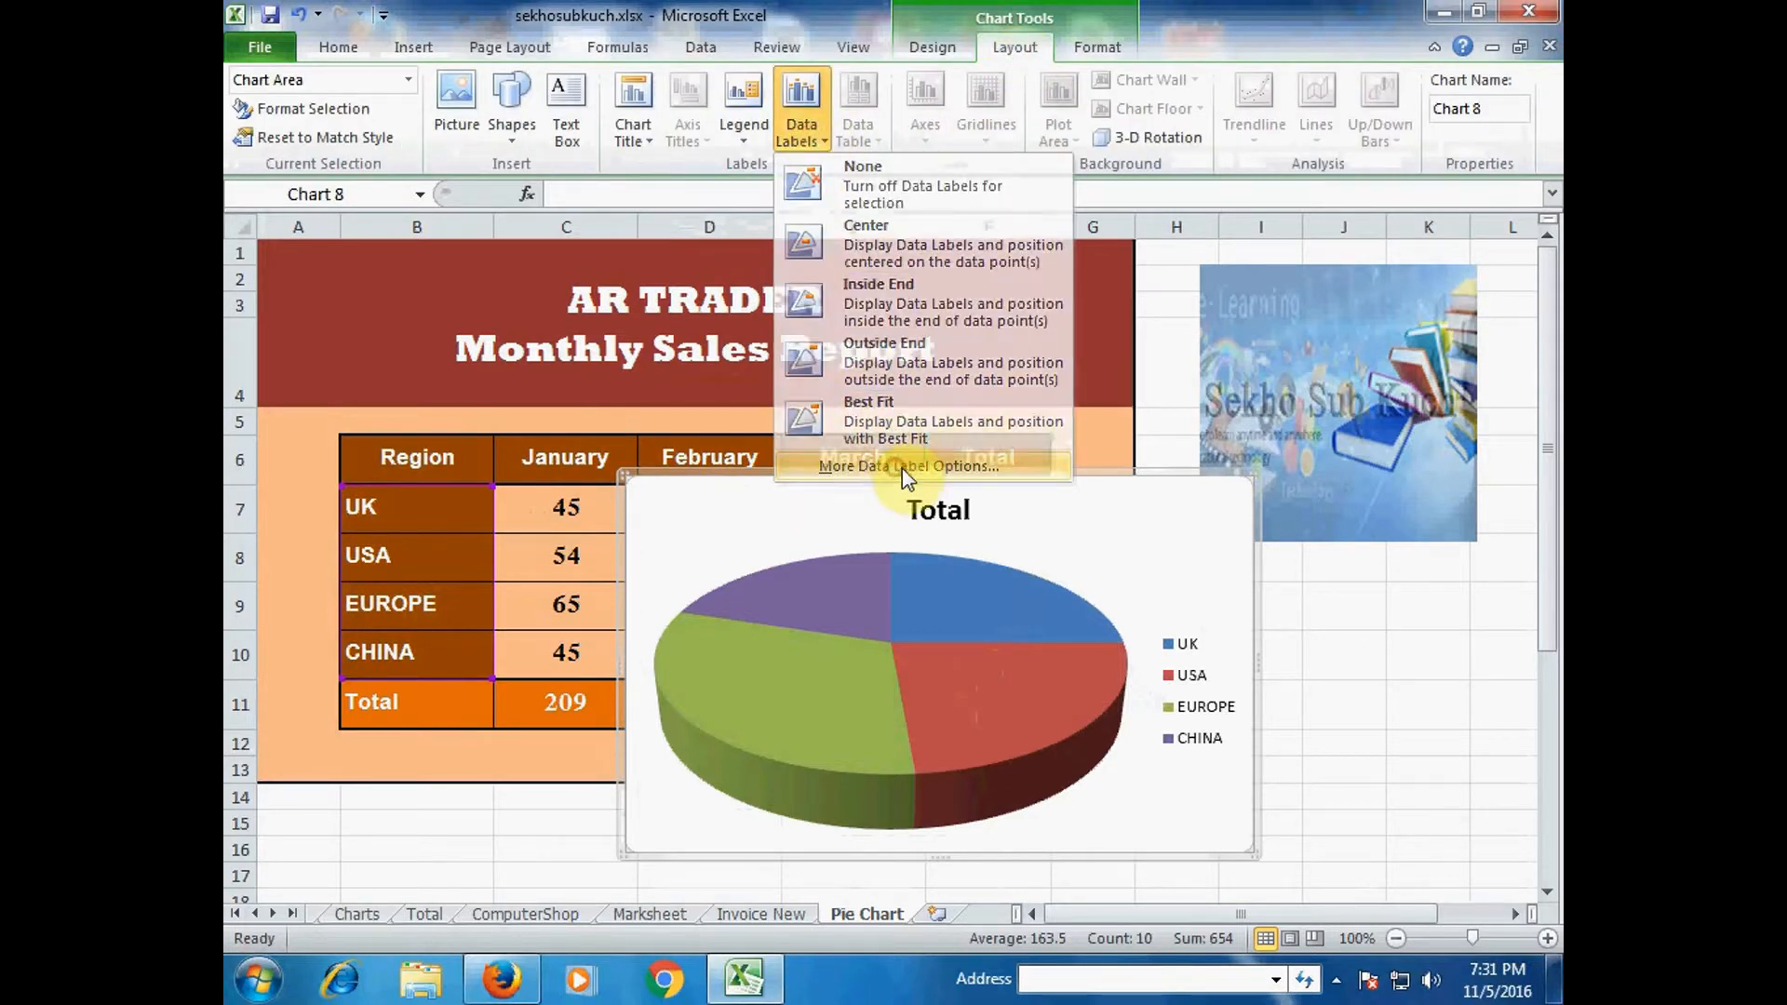
click(1065, 257)
click(1065, 281)
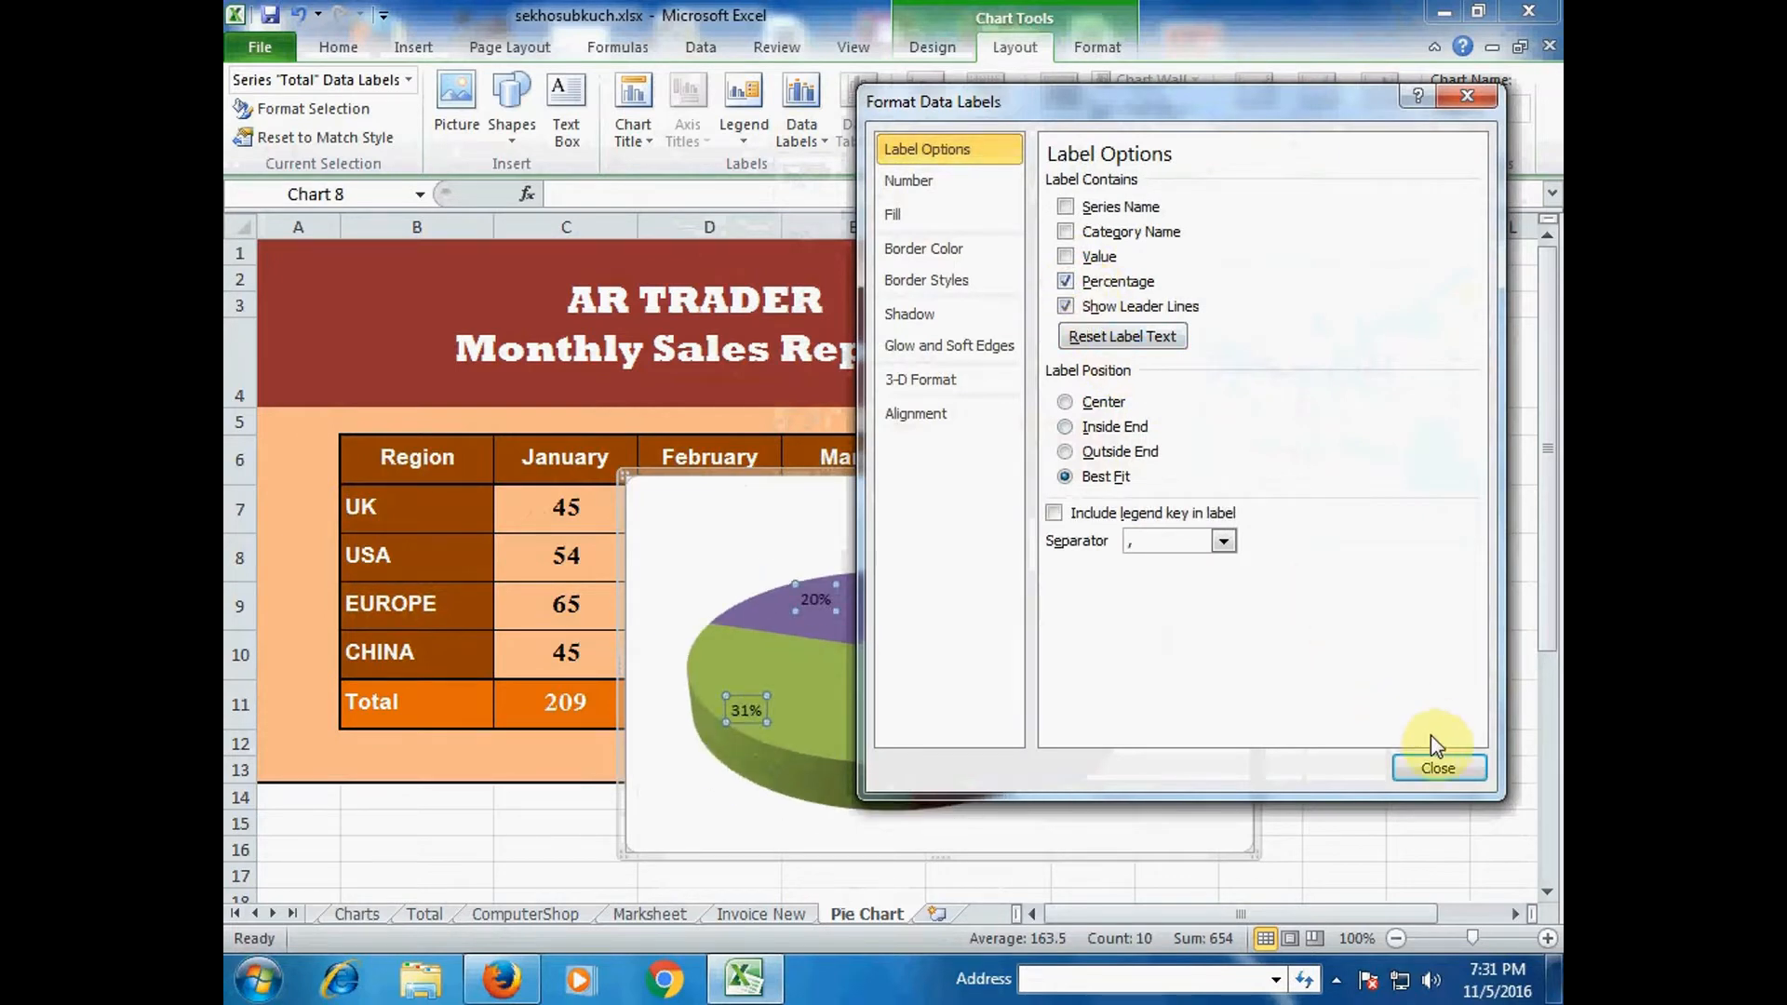
click(1096, 428)
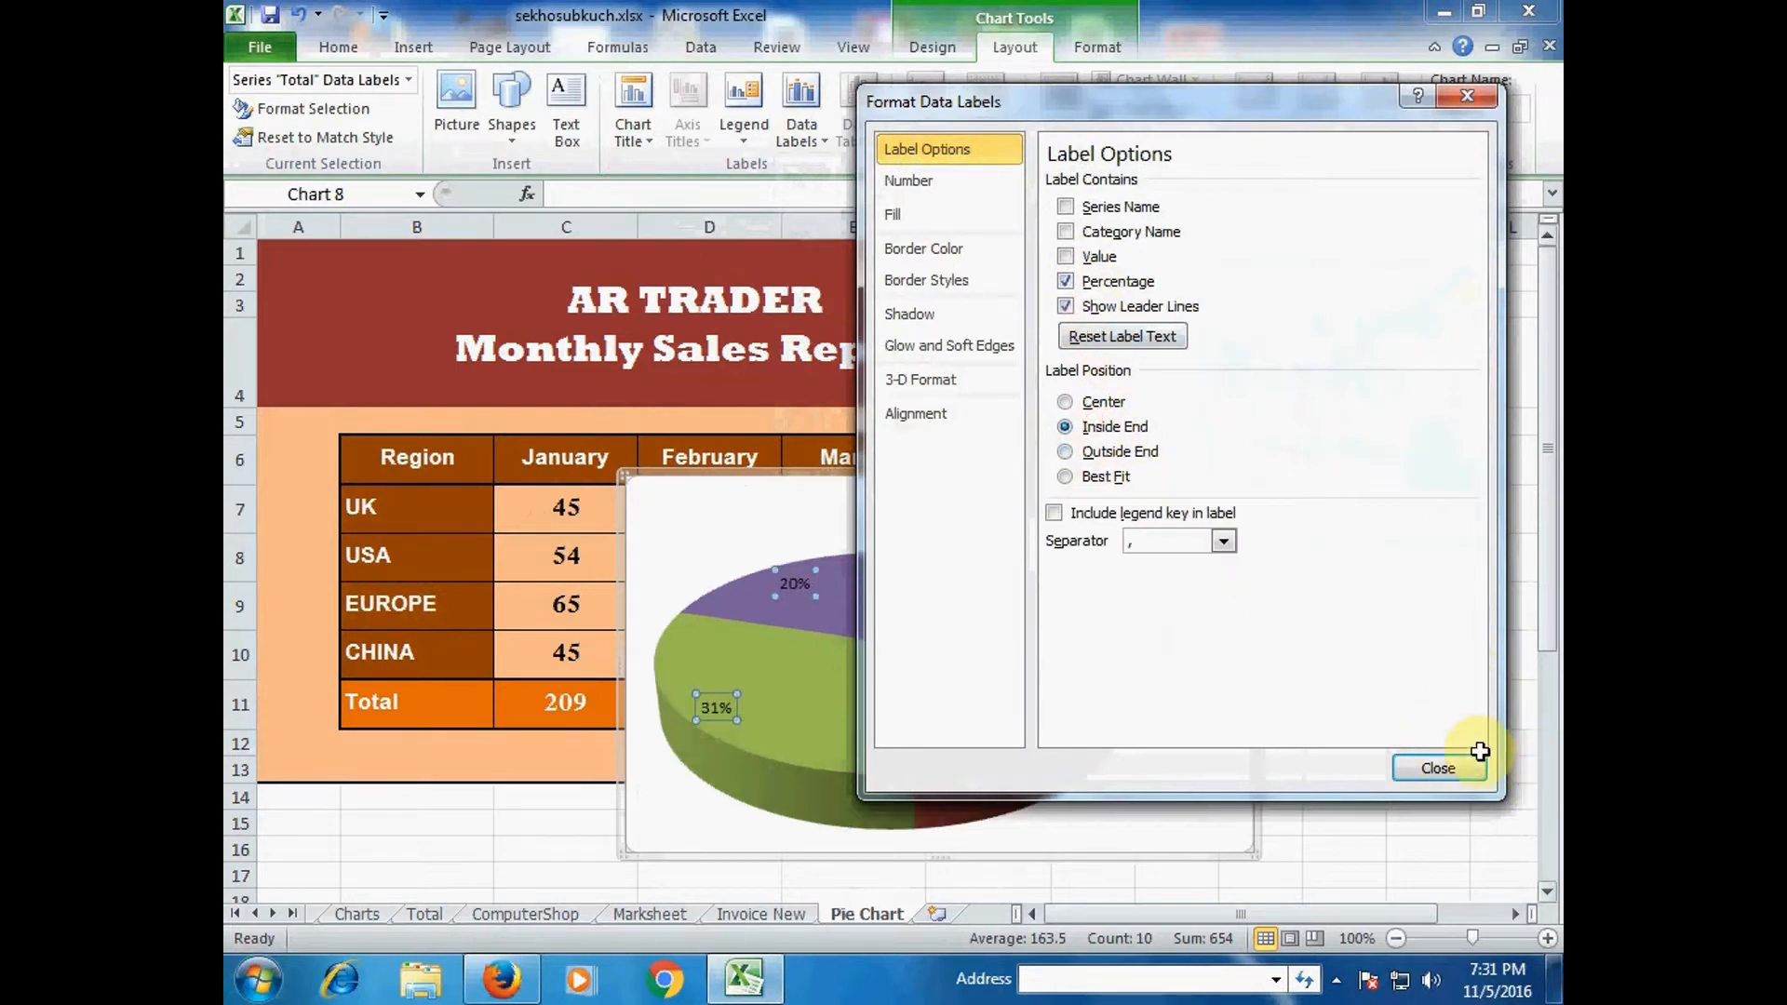
click(1456, 767)
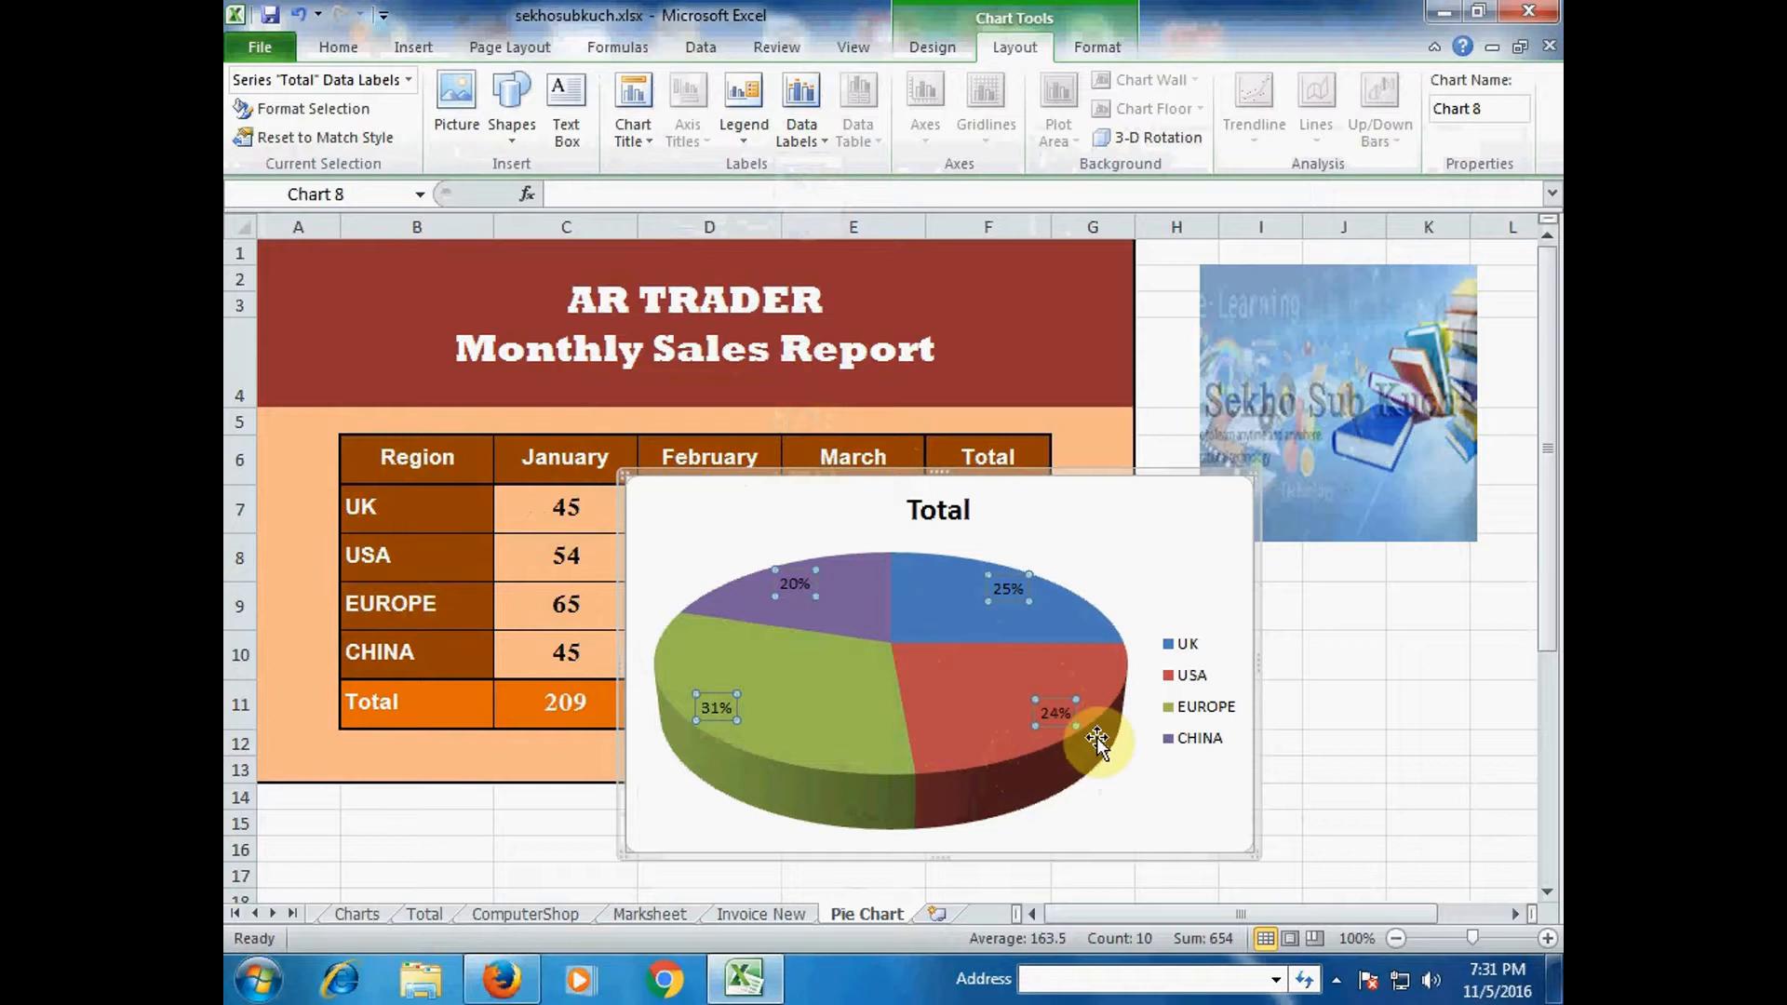
Pull only the USA slice out from the rest of the Total pie
click(960, 682)
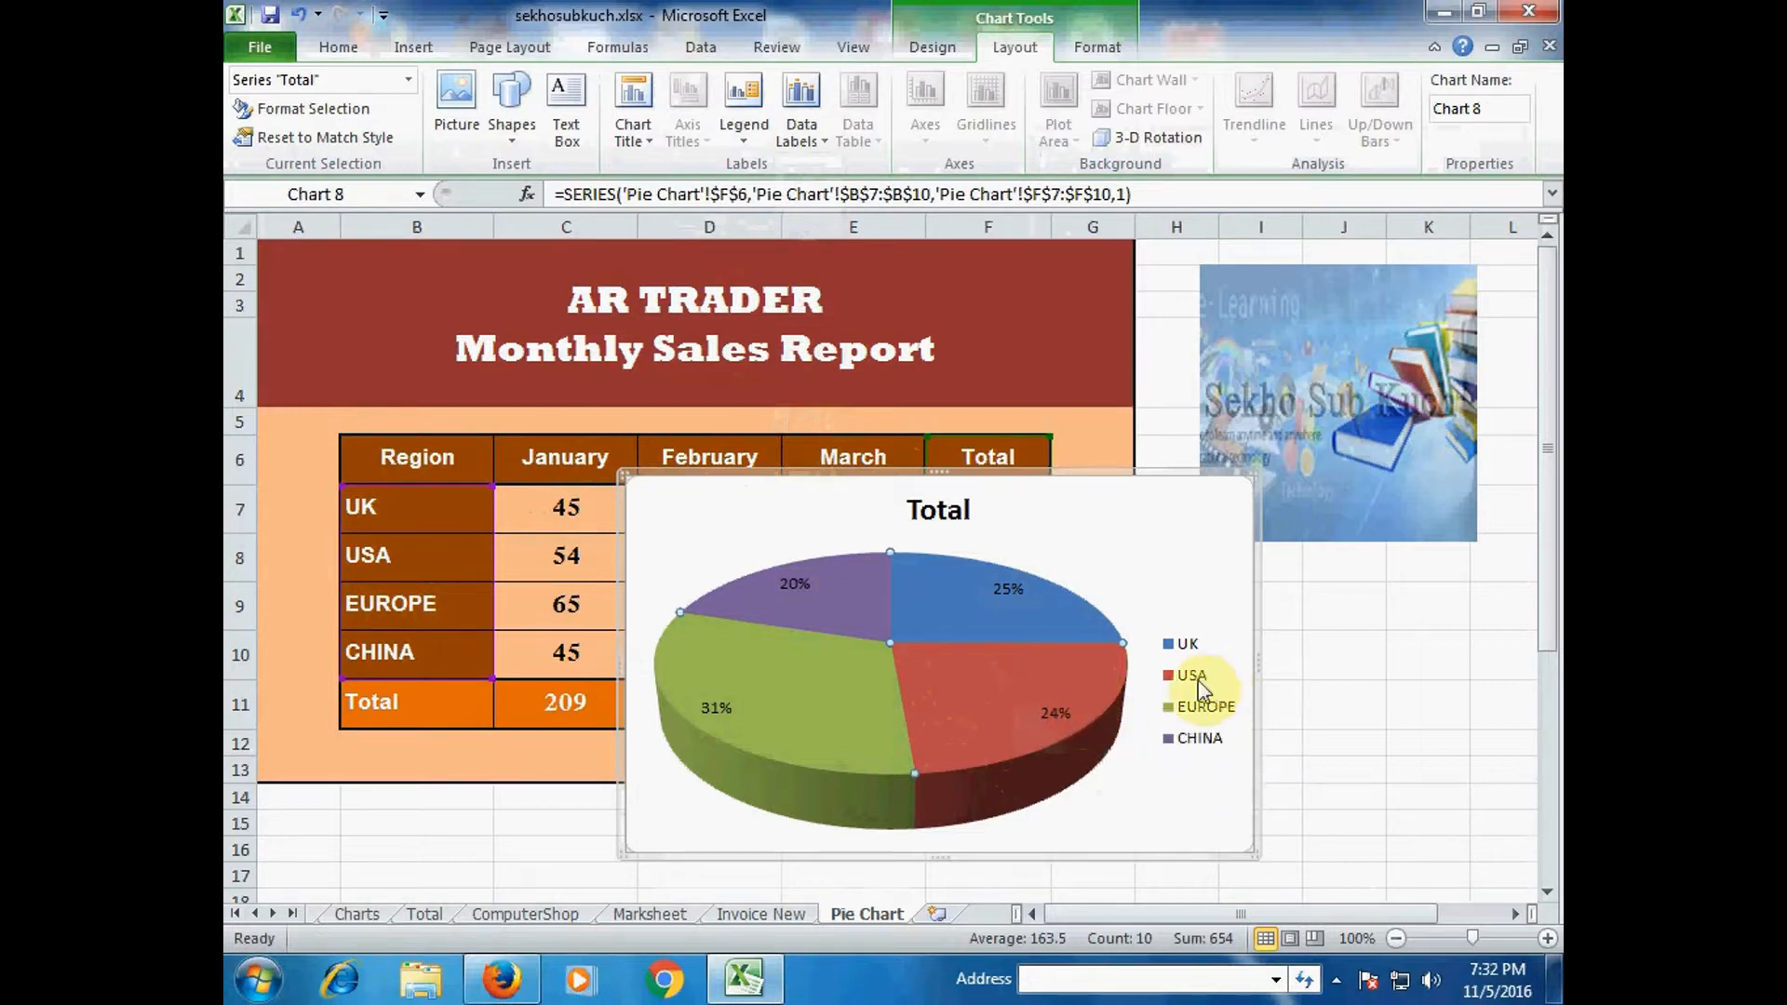
mouse_move(1001, 684)
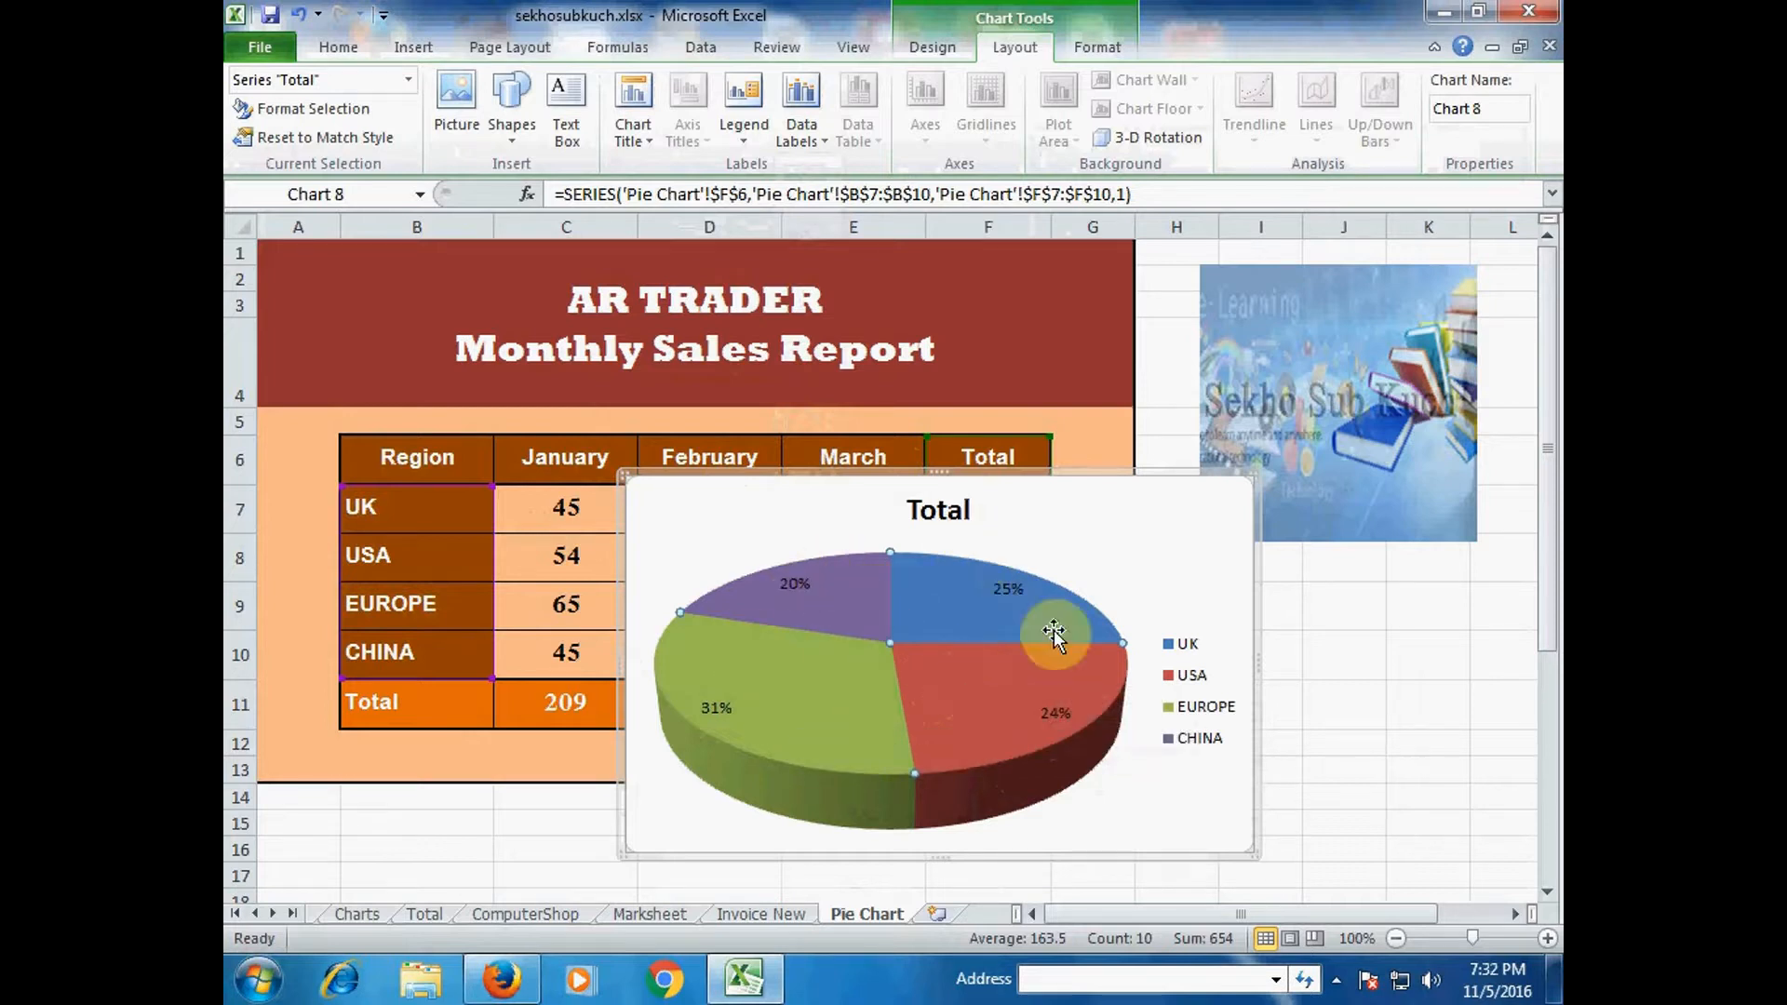
key(Escape)
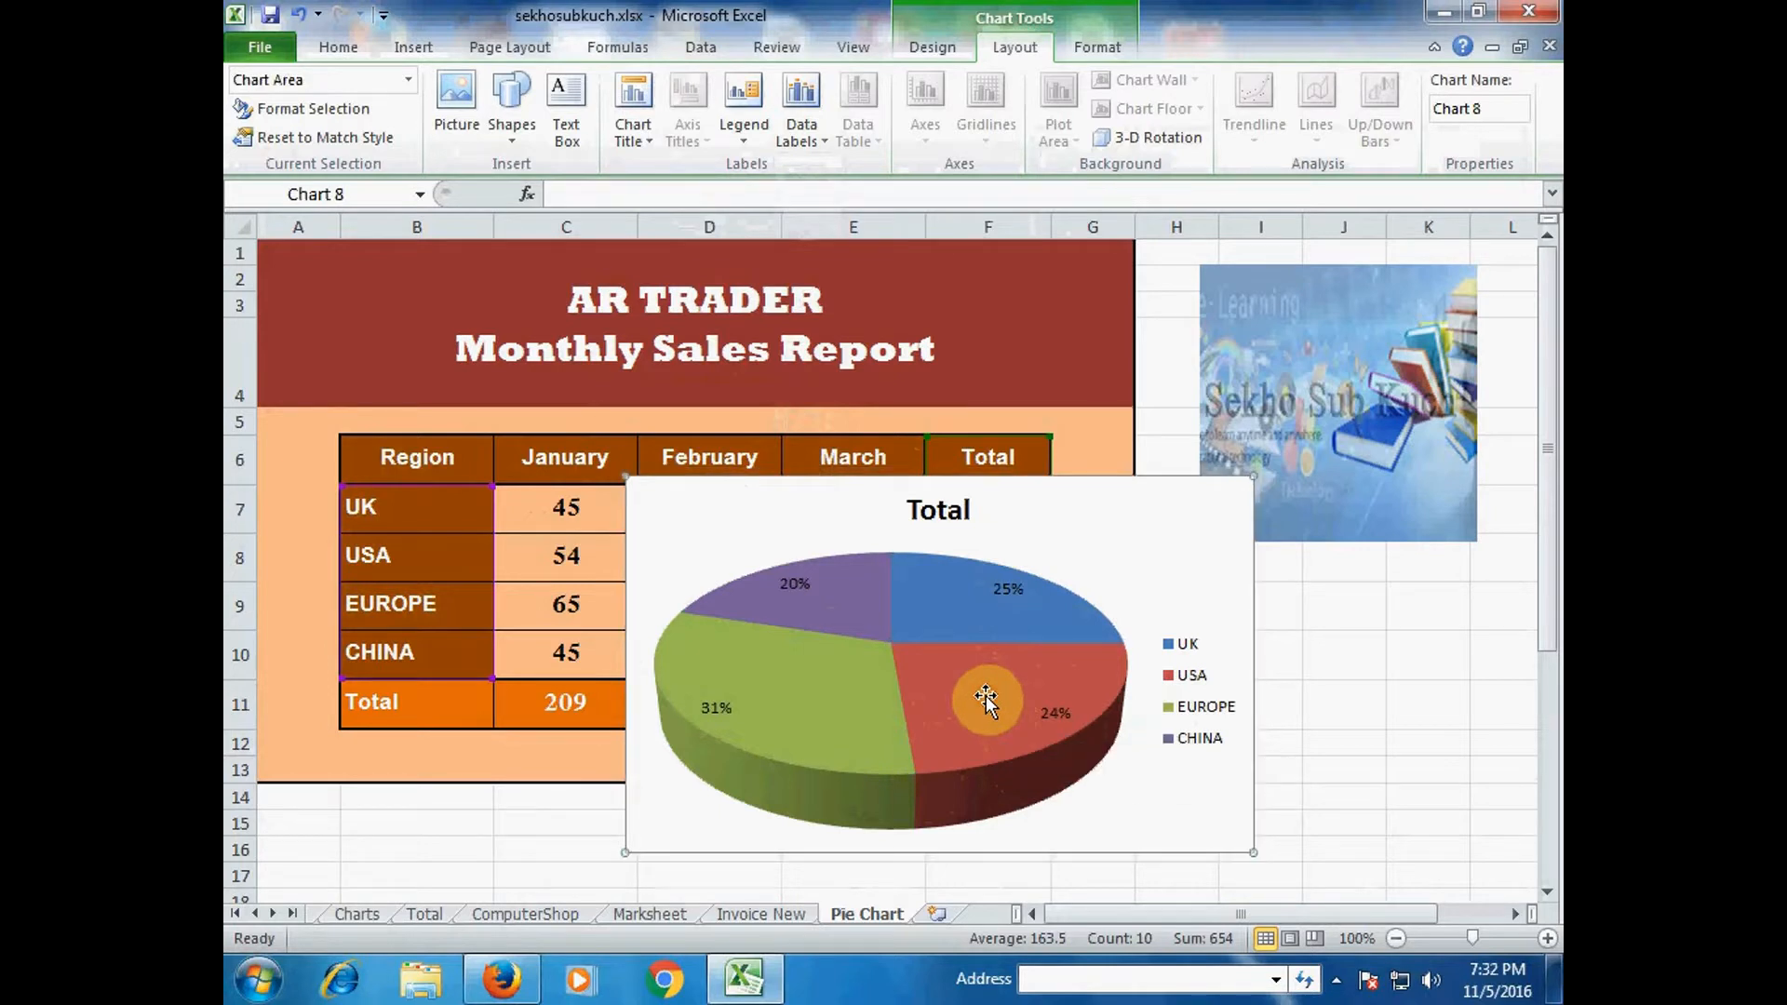
click(985, 695)
click(985, 693)
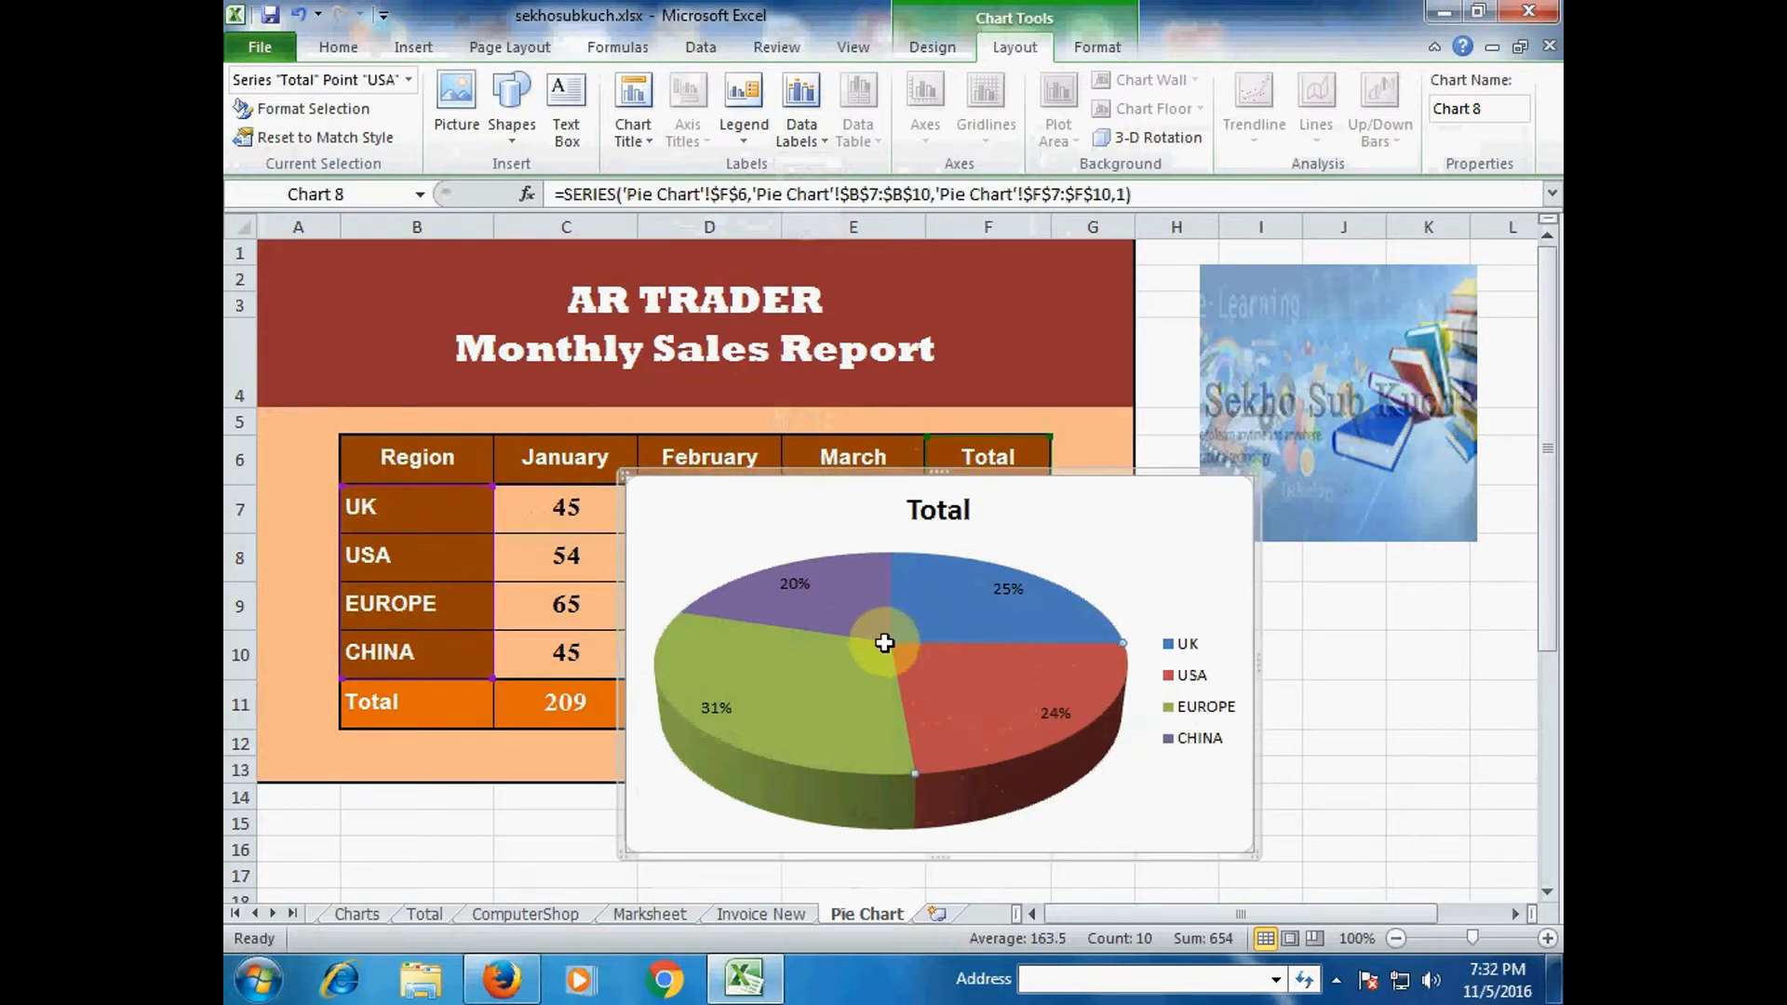
mouse_move(975, 689)
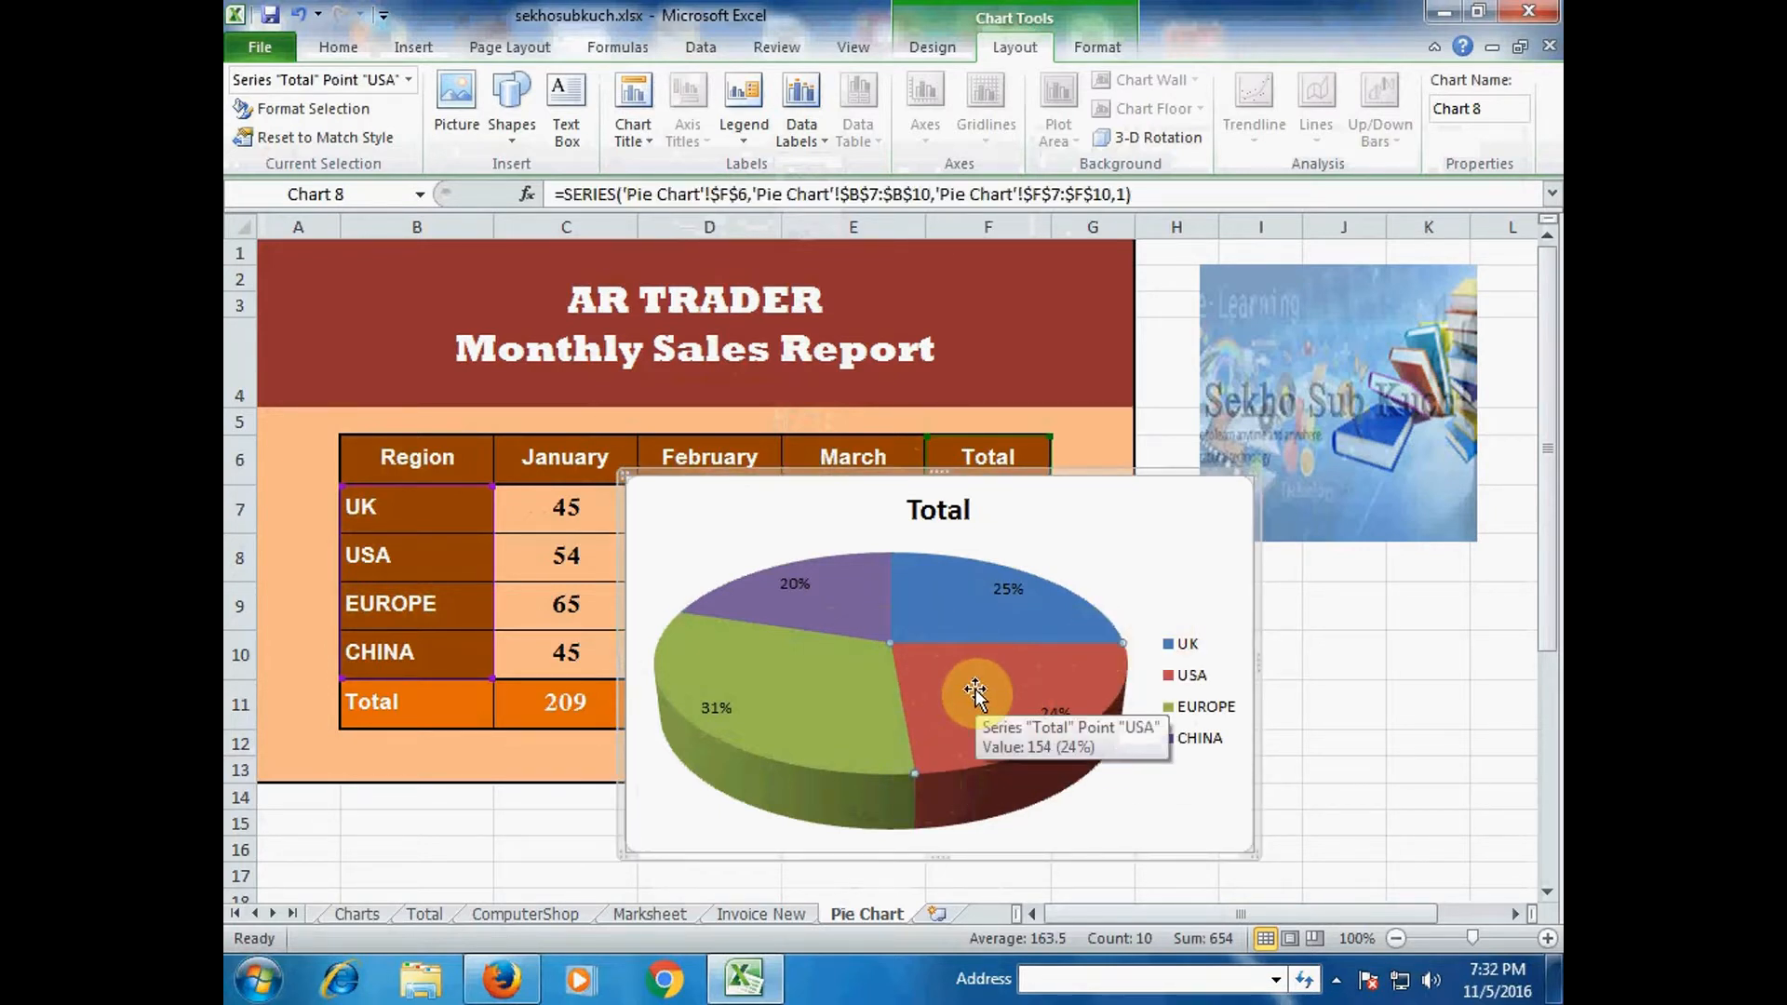
drag(974, 689, 1063, 739)
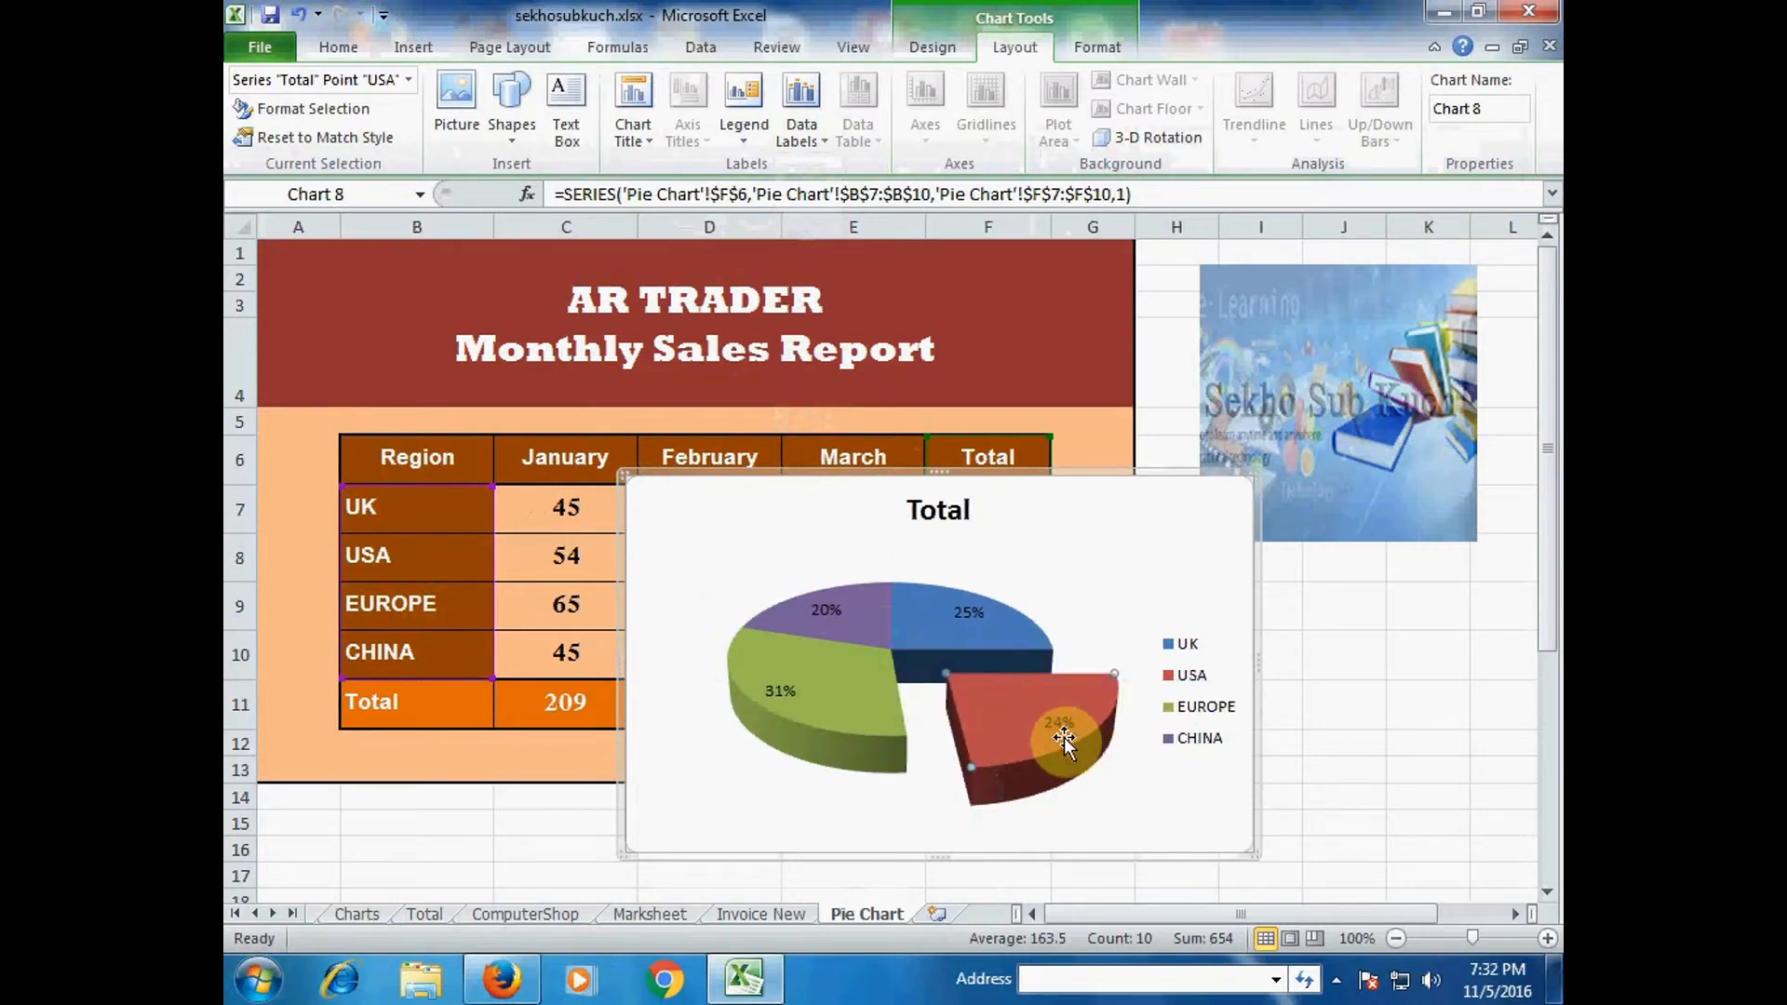
click(1143, 827)
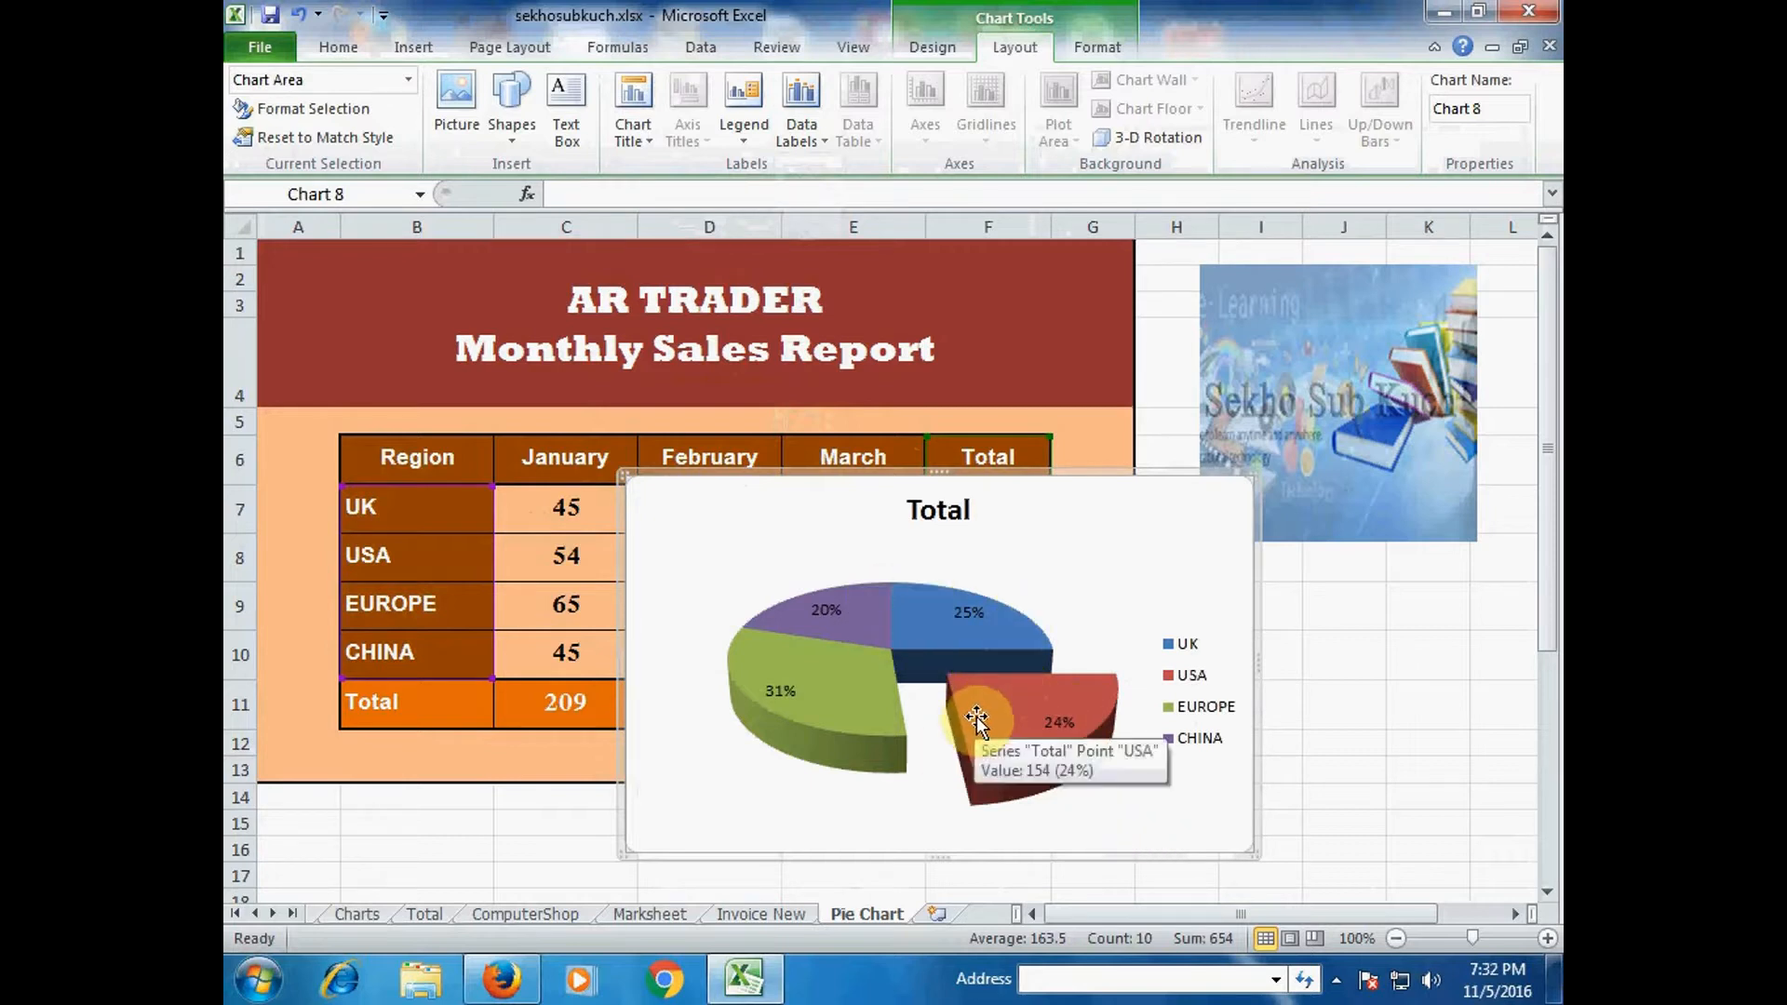
Replace the chart title with "AR TRADER" and "Monthly Sales Report" on two lines
click(910, 505)
drag(914, 505, 970, 512)
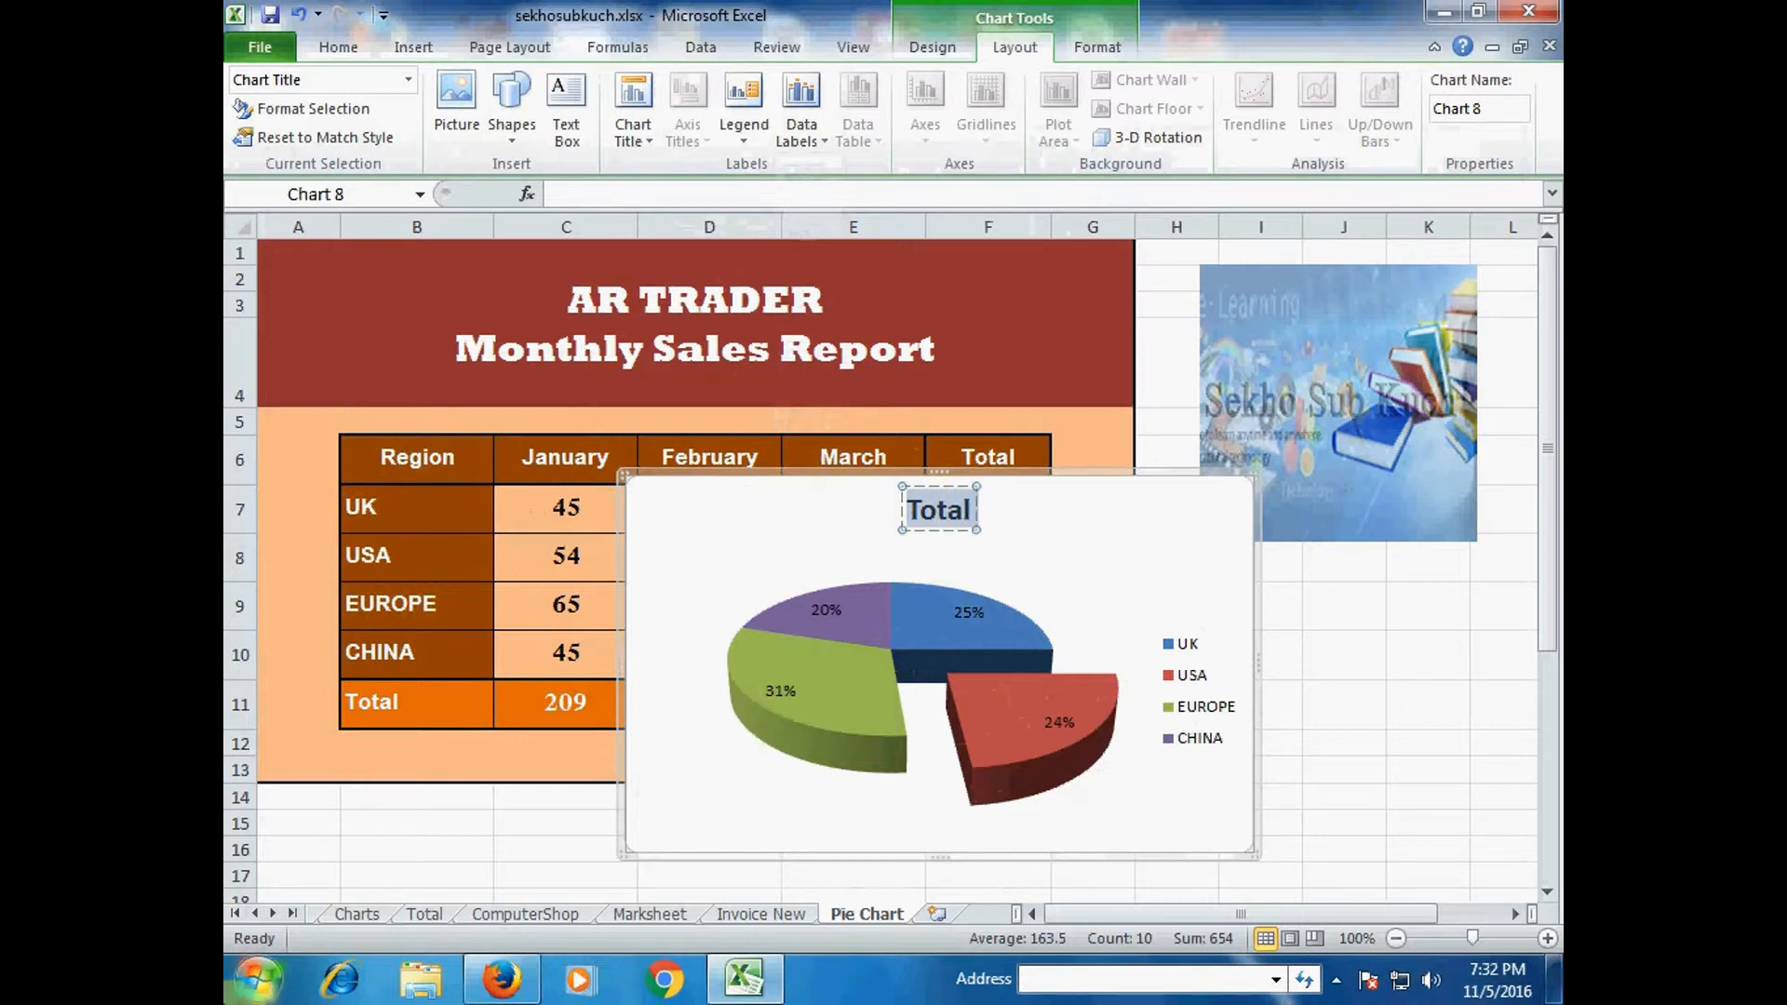
text(a)
key(BackSpace)
text(a)
key(BackSpace)
text(A)
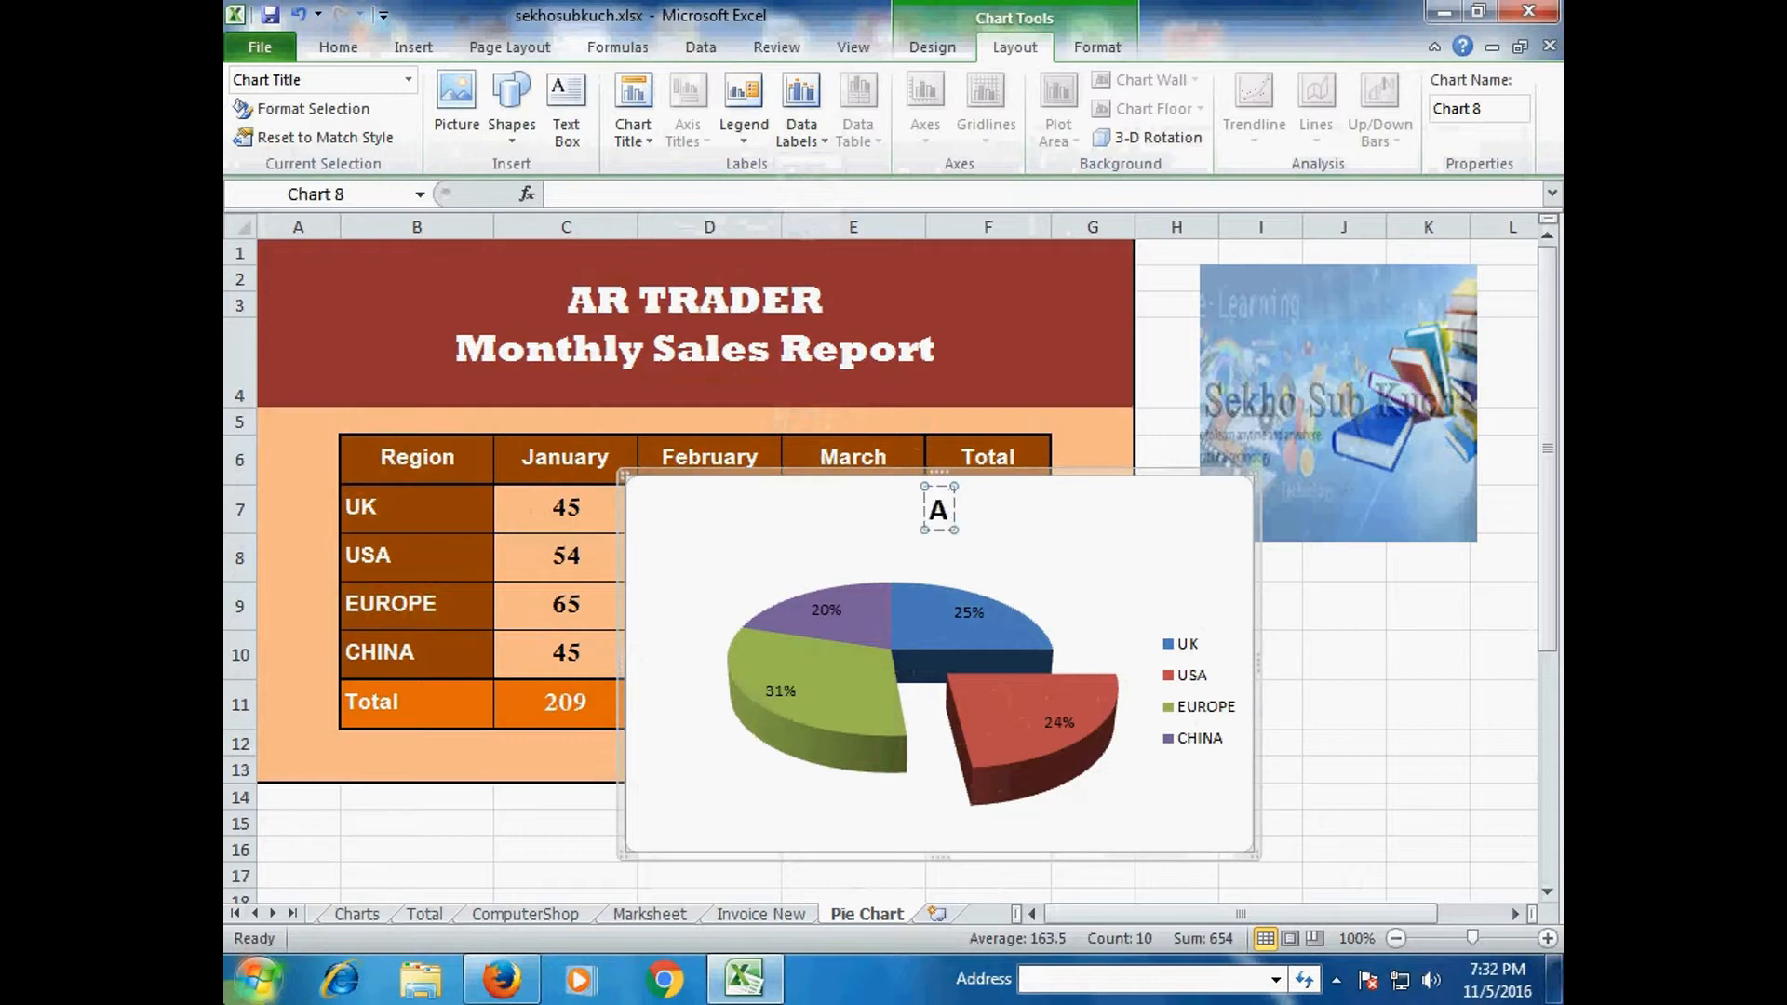
text(r)
key(BackSpace)
text(R)
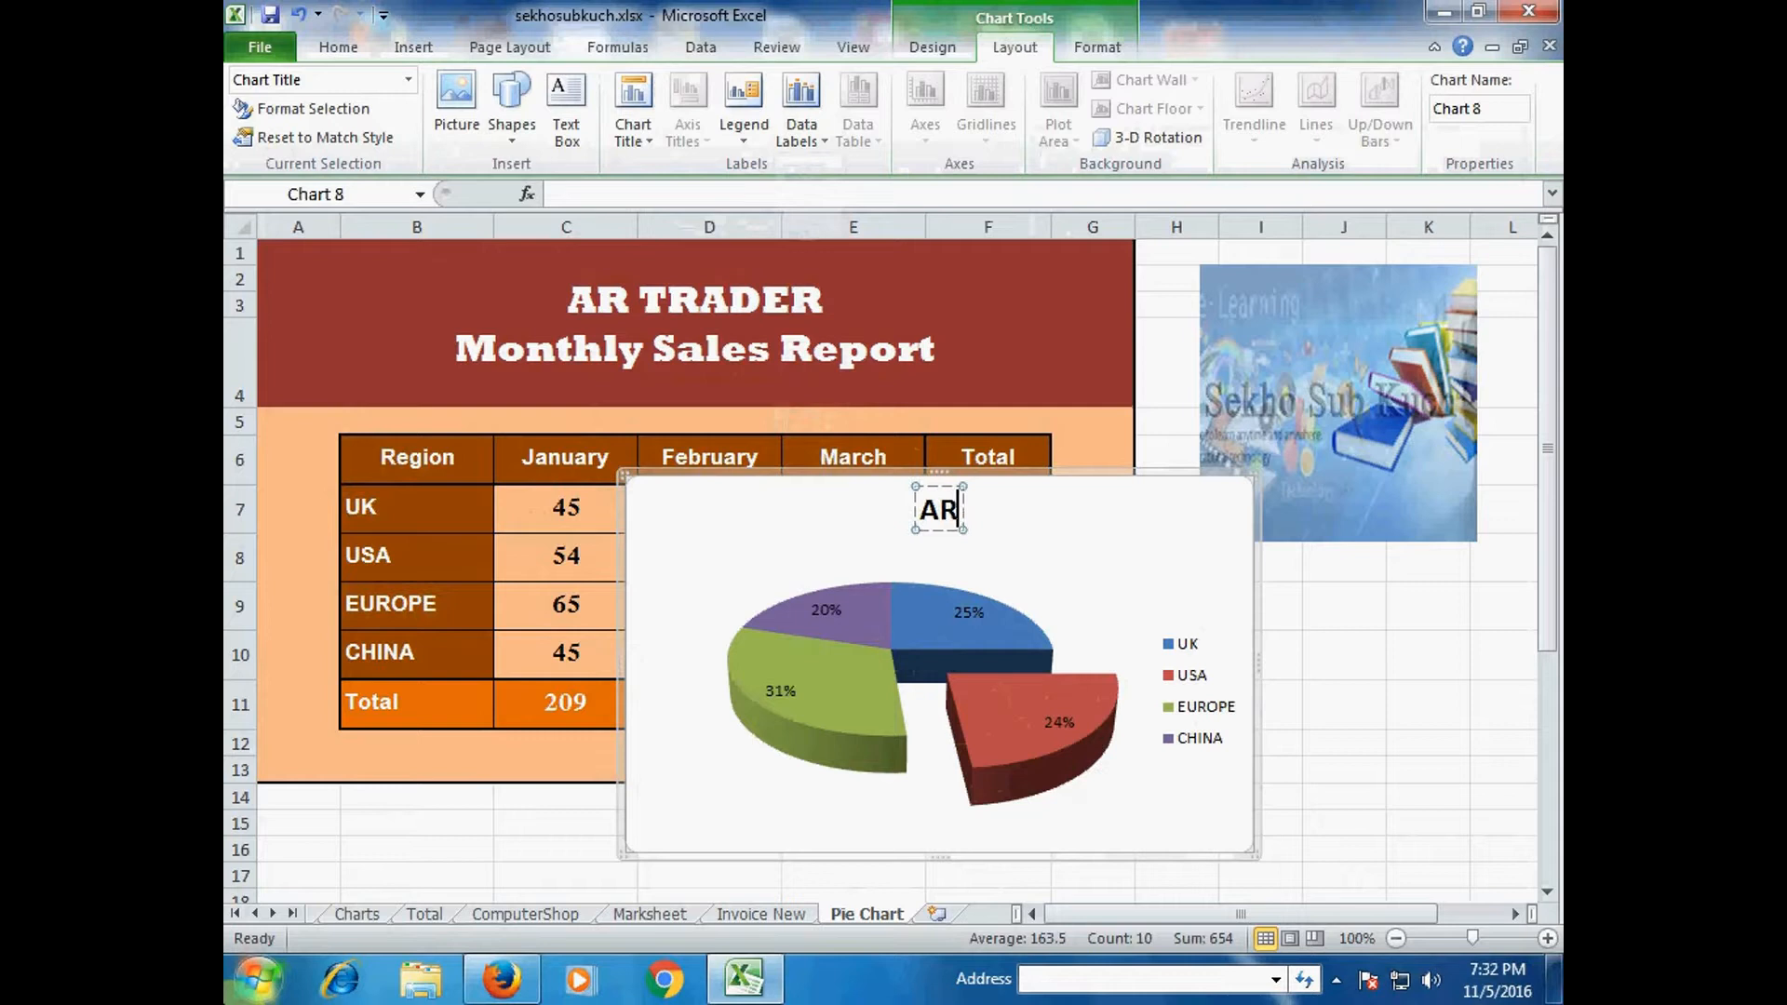
text( TRADER)
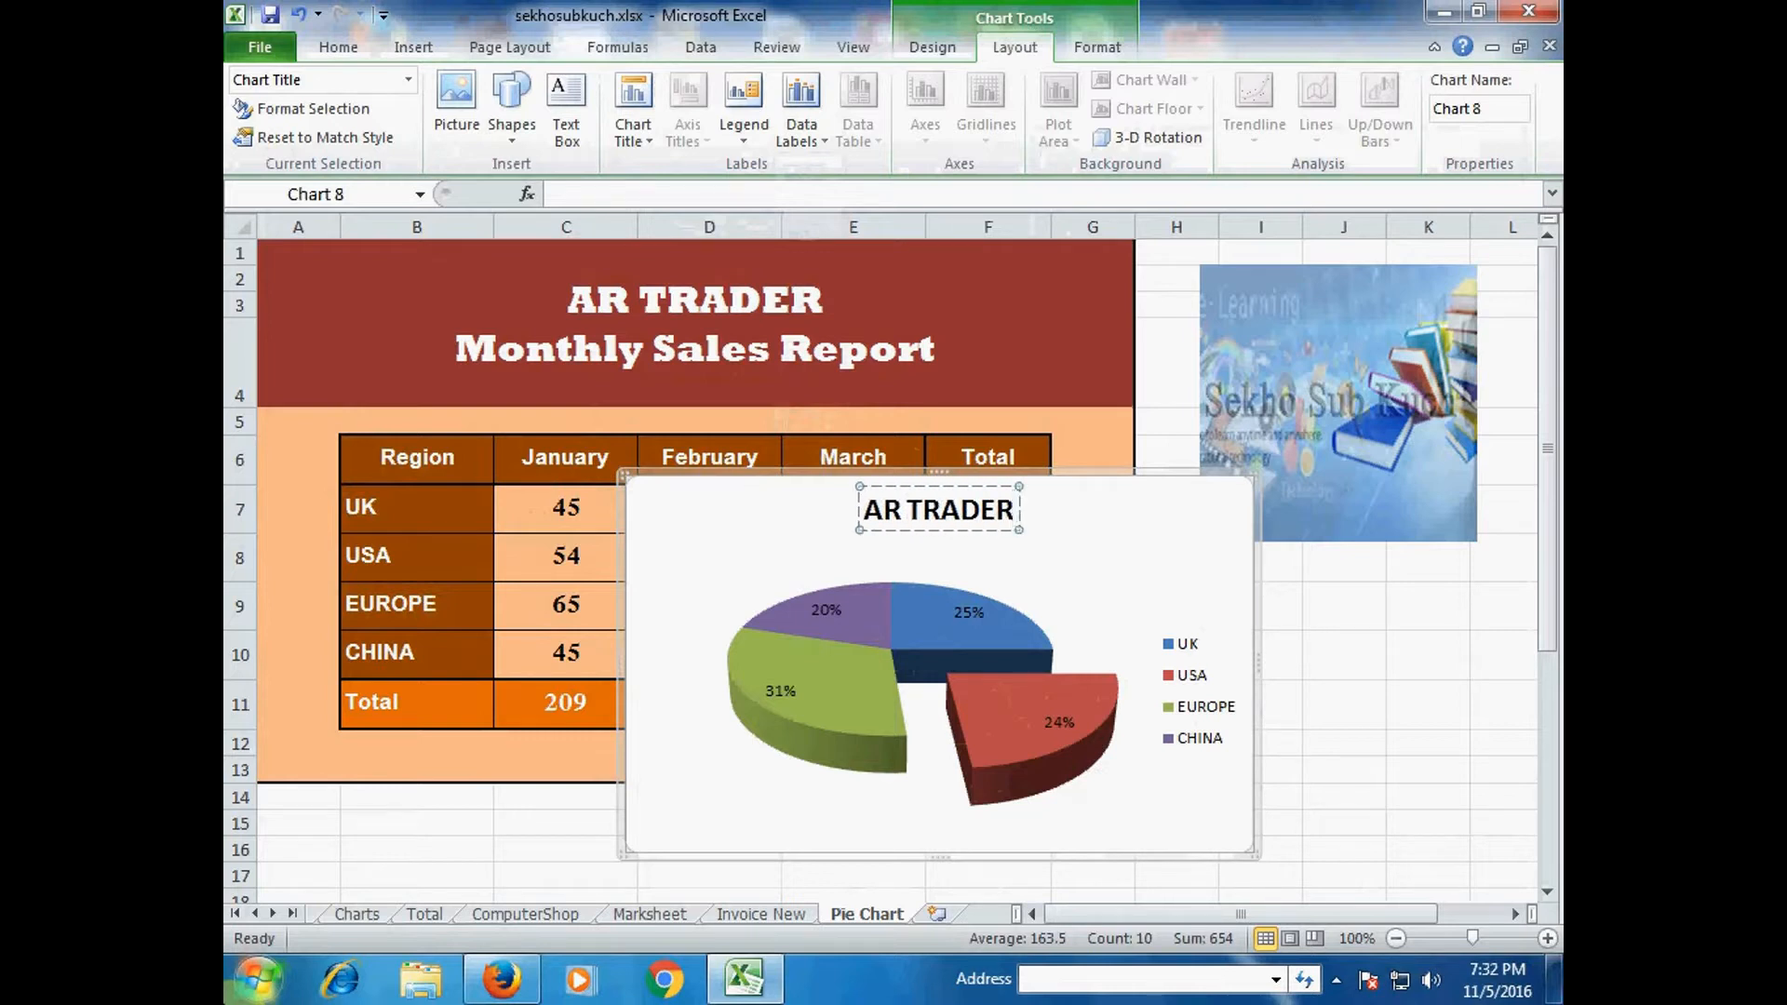
key(Return)
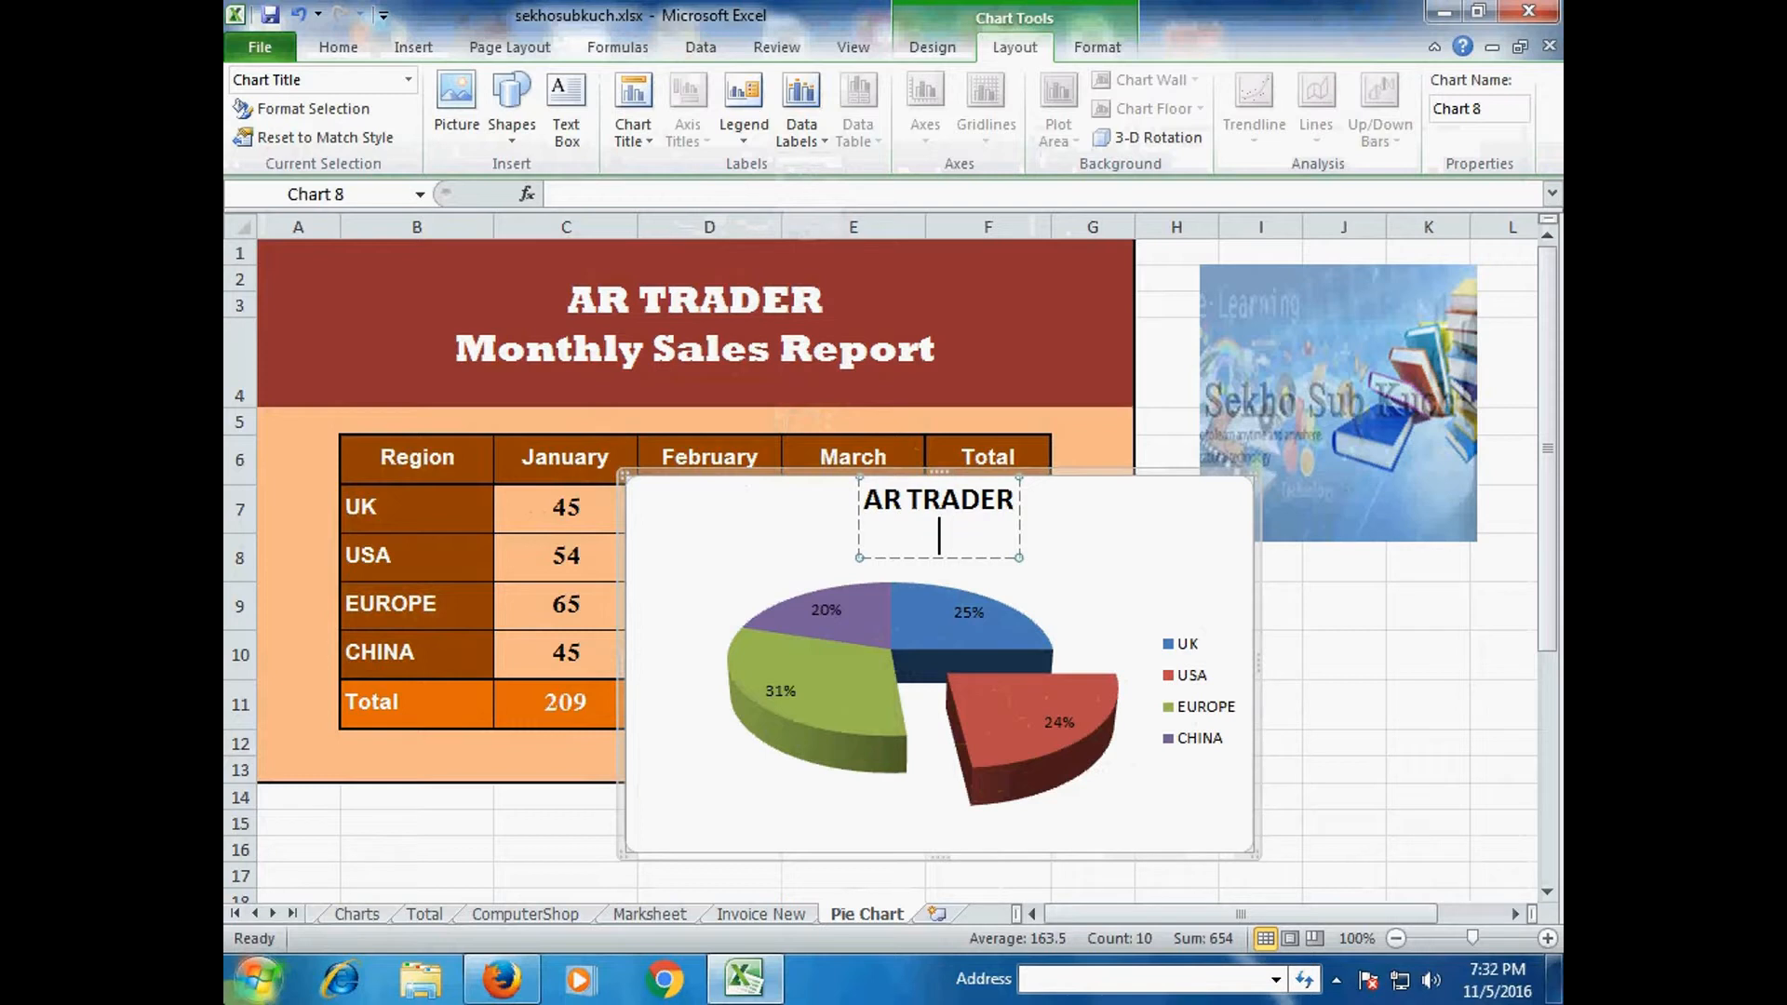
text(Monthly)
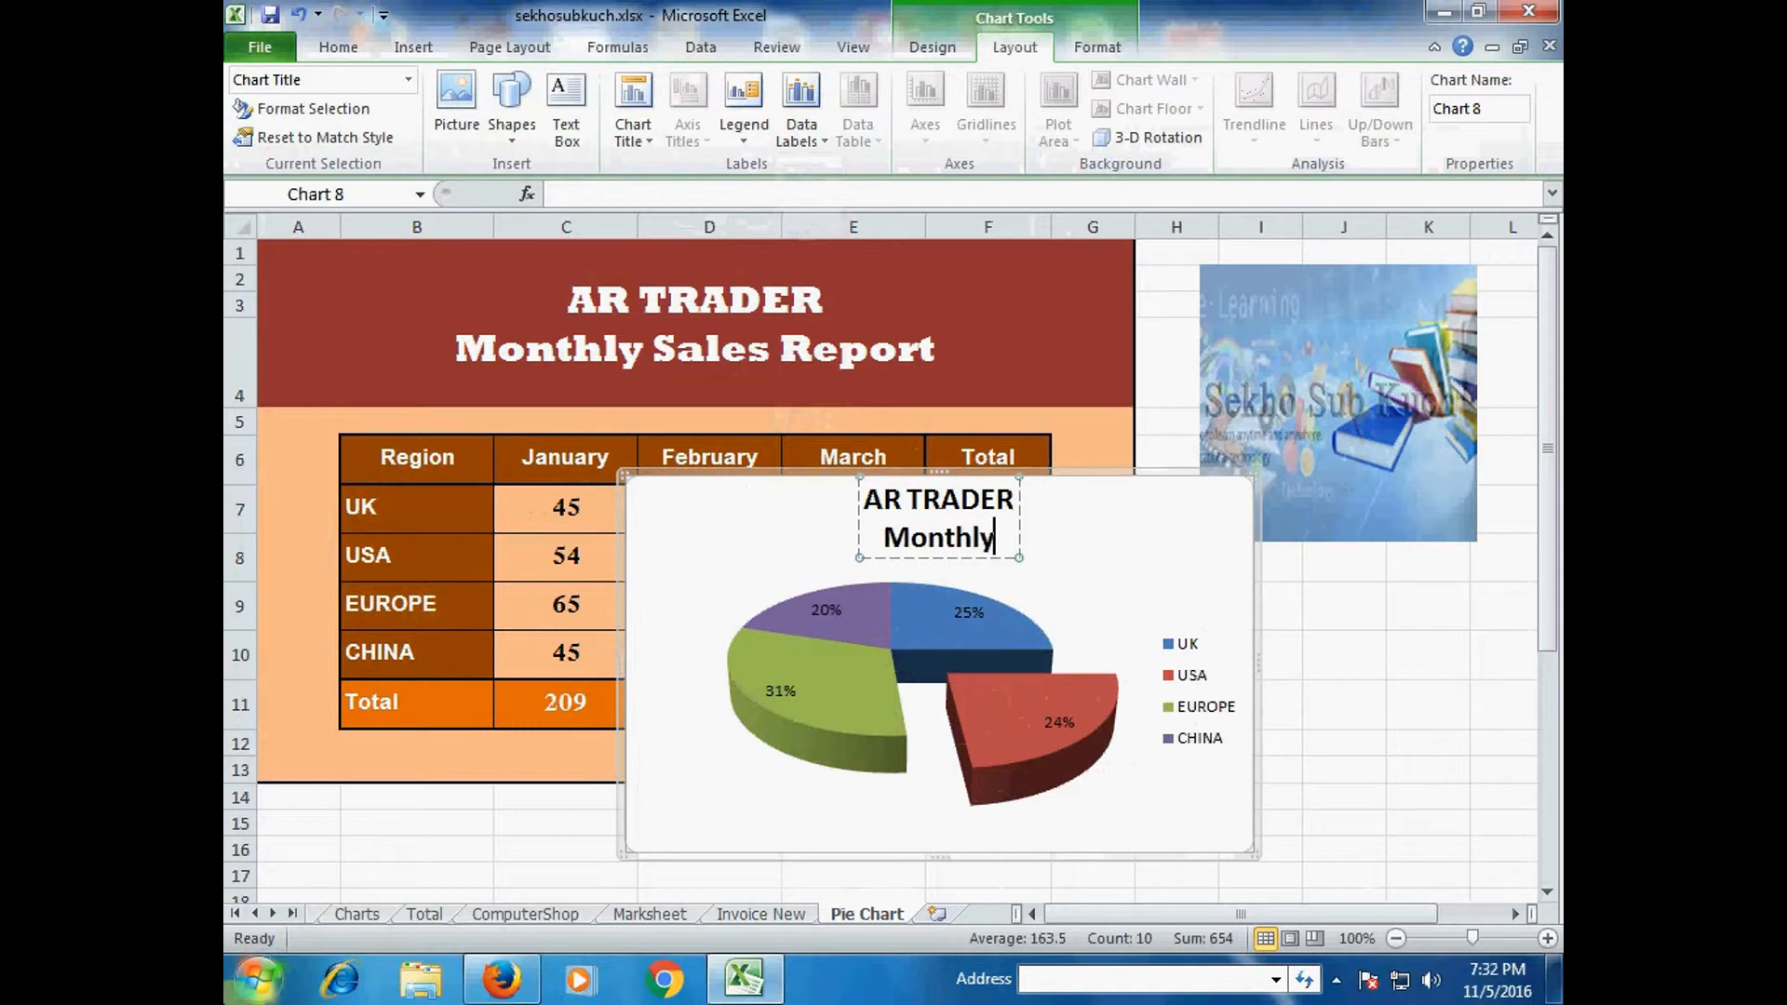
text( Sales)
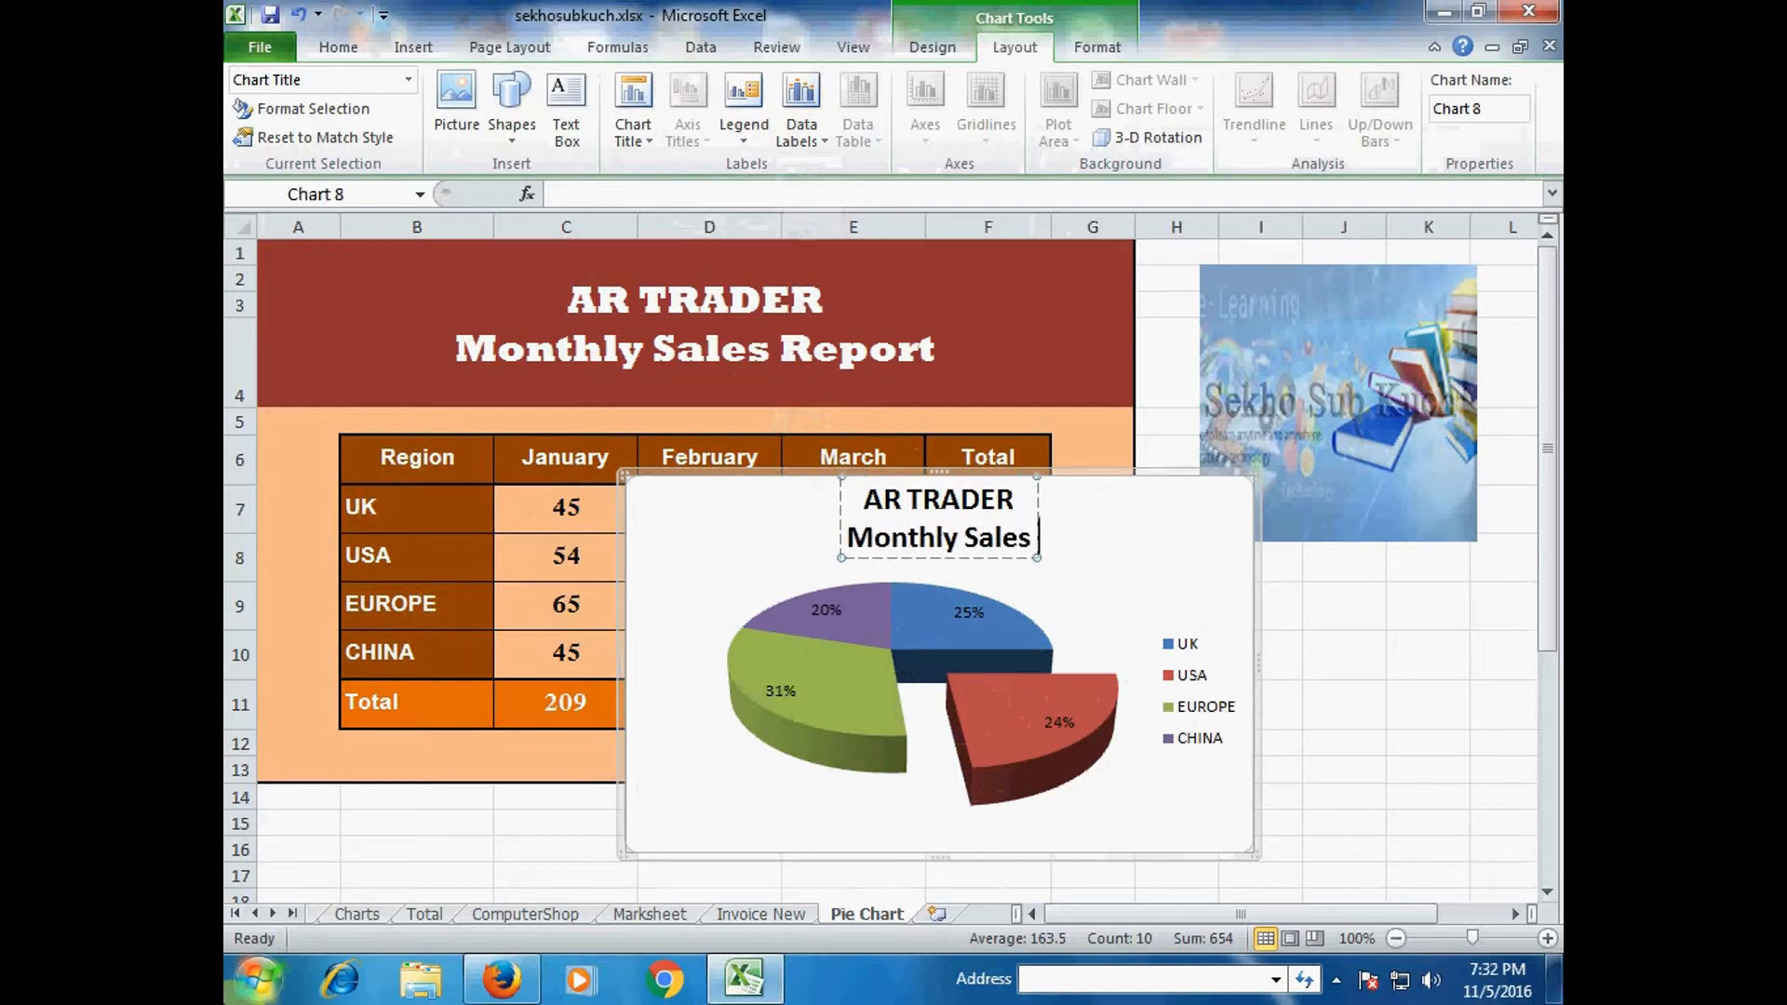
text( Report)
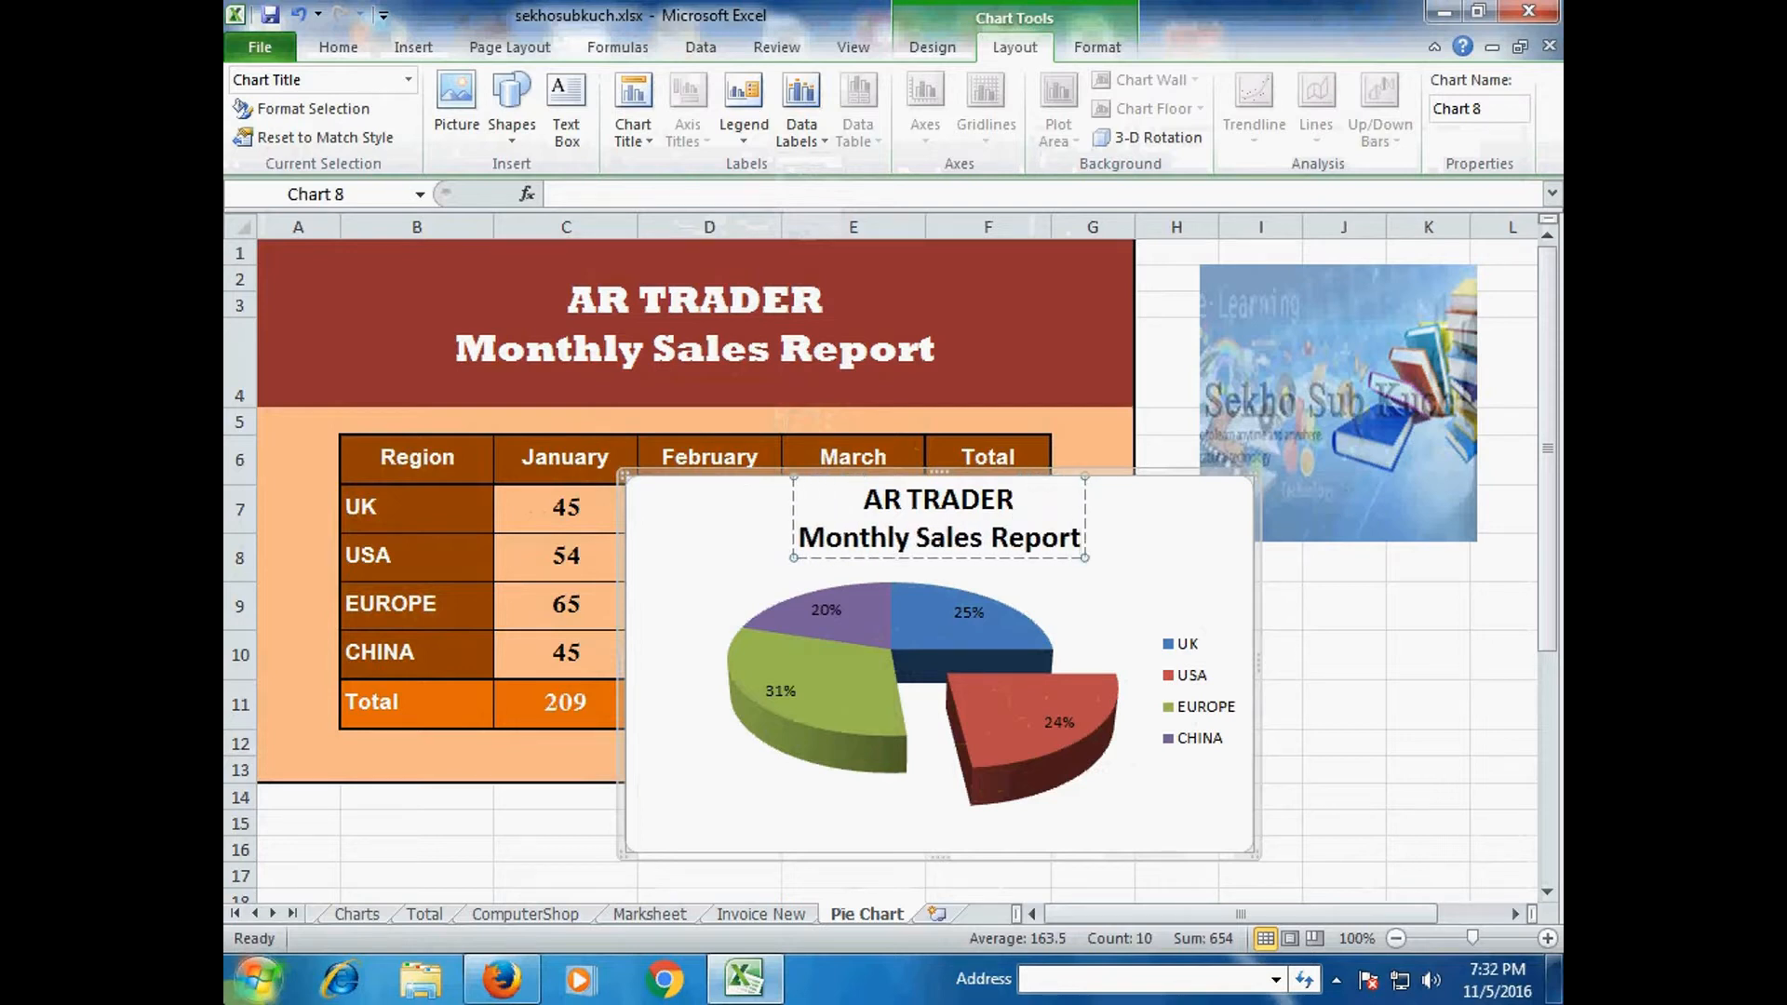
click(1182, 532)
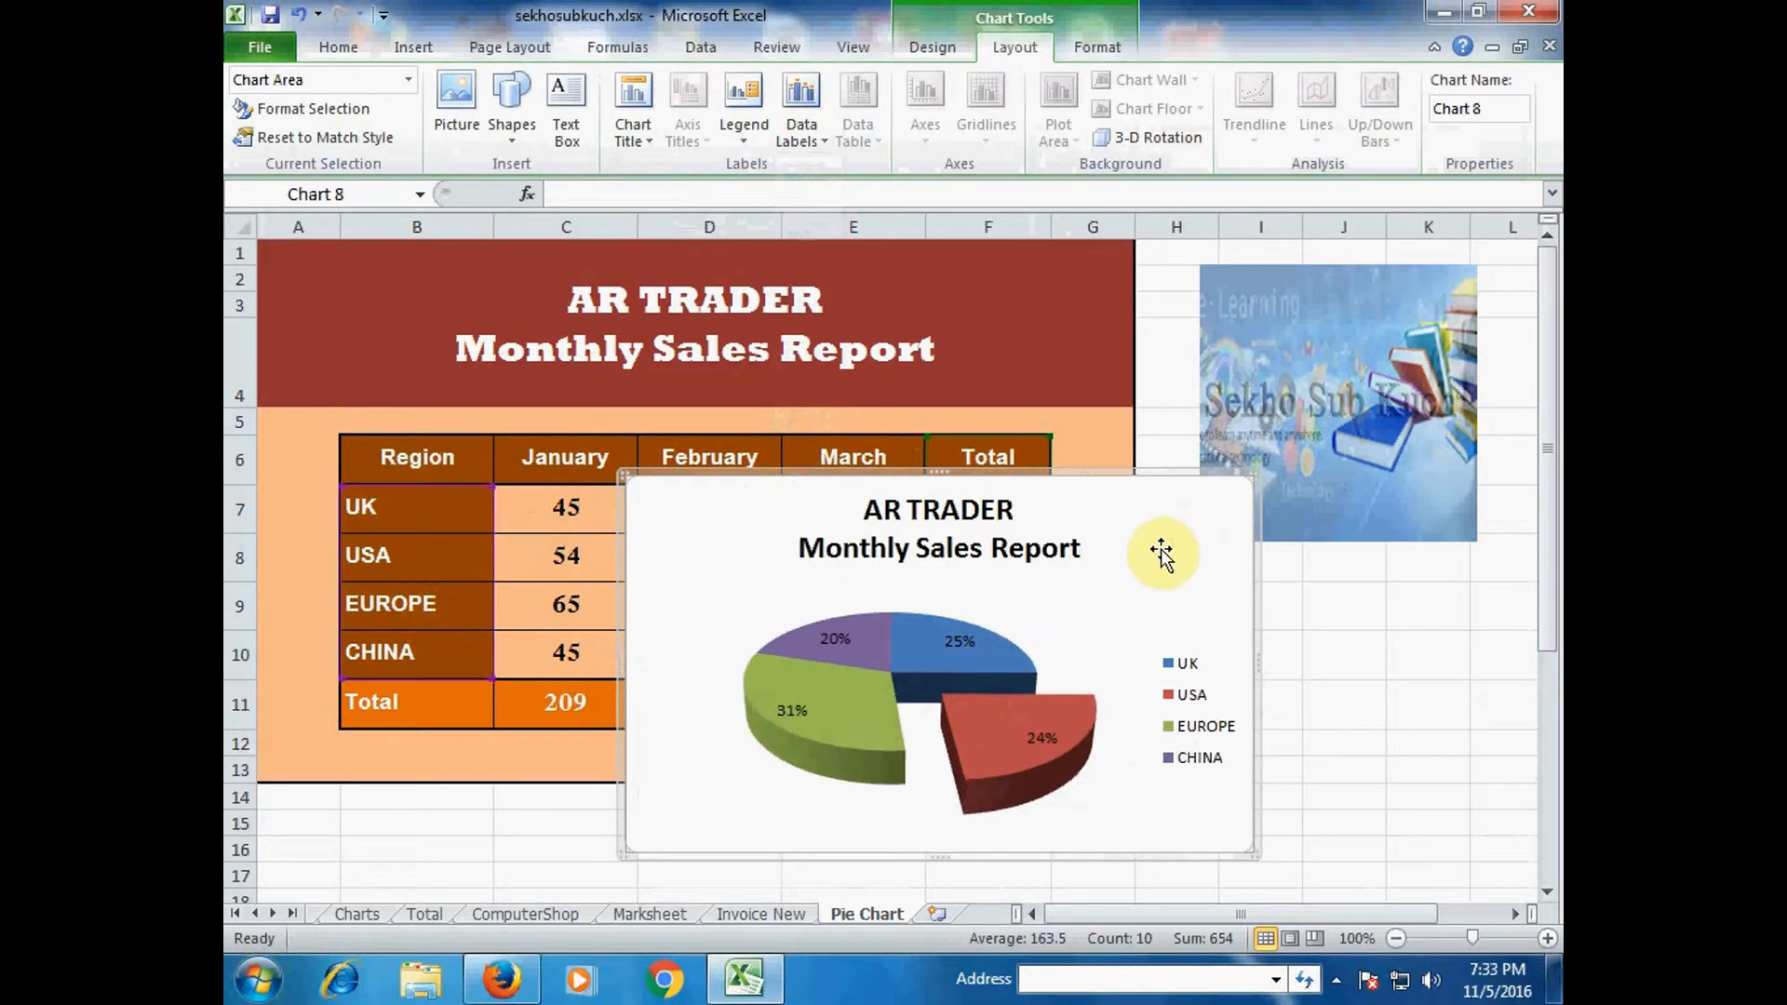
Fill the chart area with a gradient using the light orange preset colors
click(921, 47)
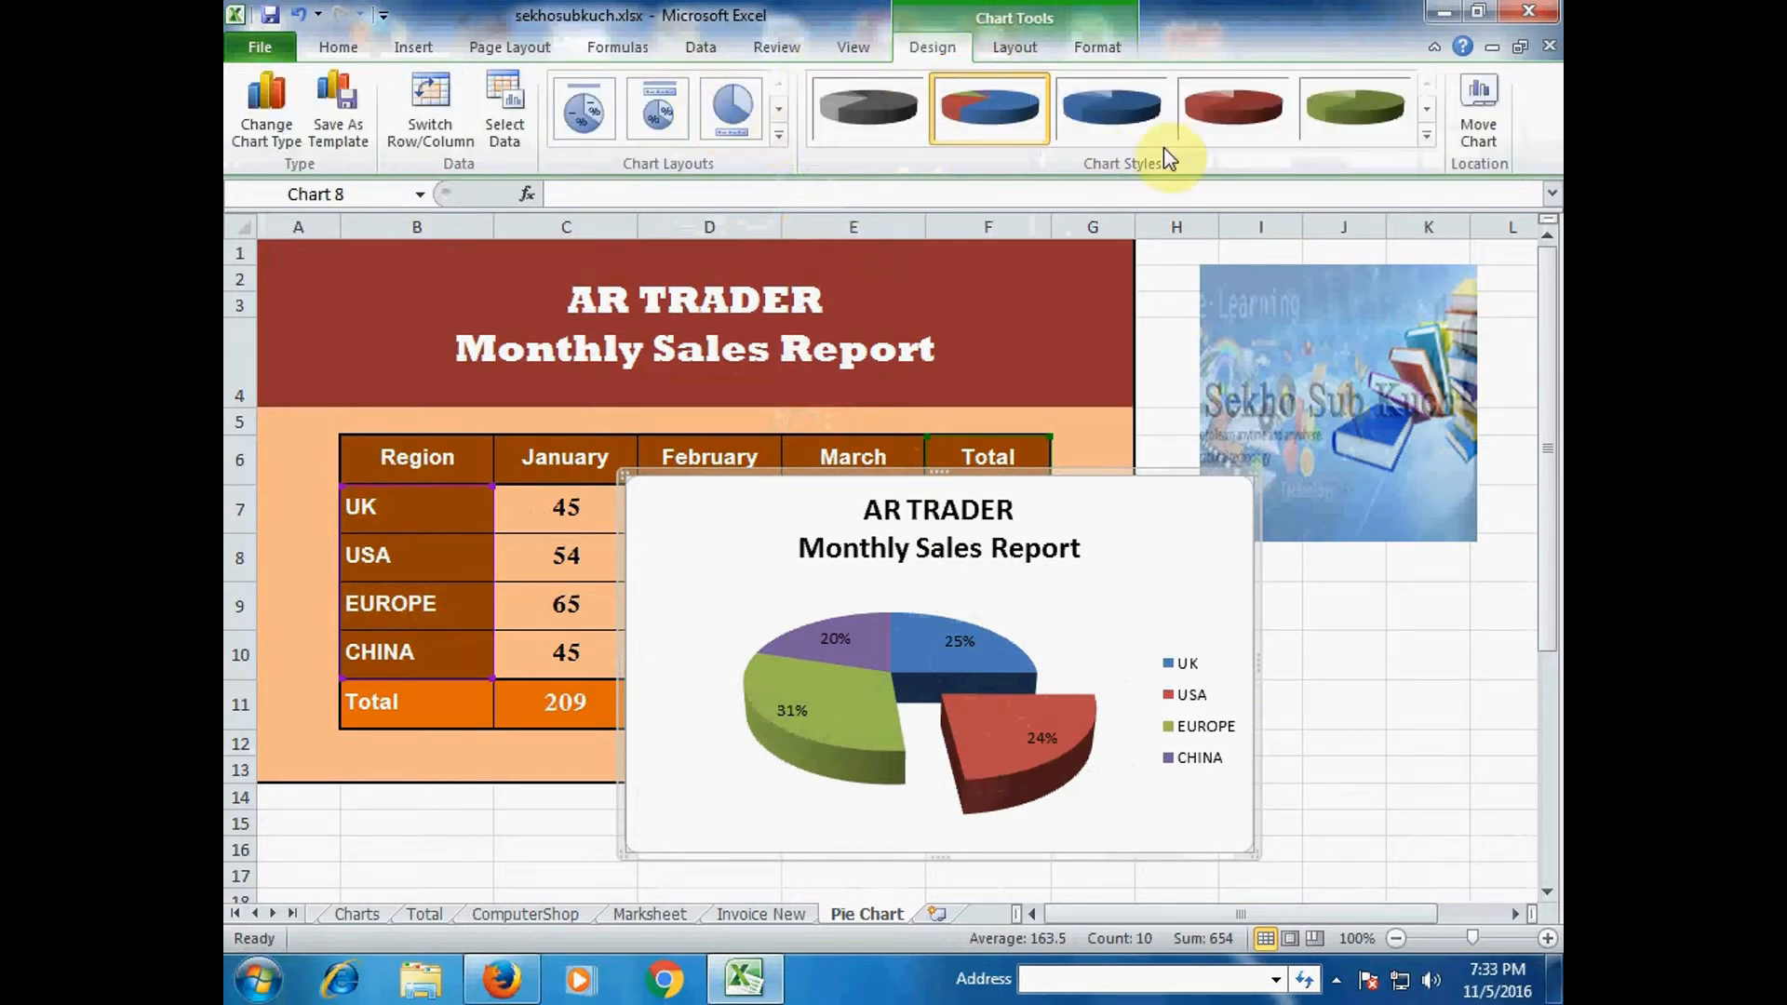
click(1015, 47)
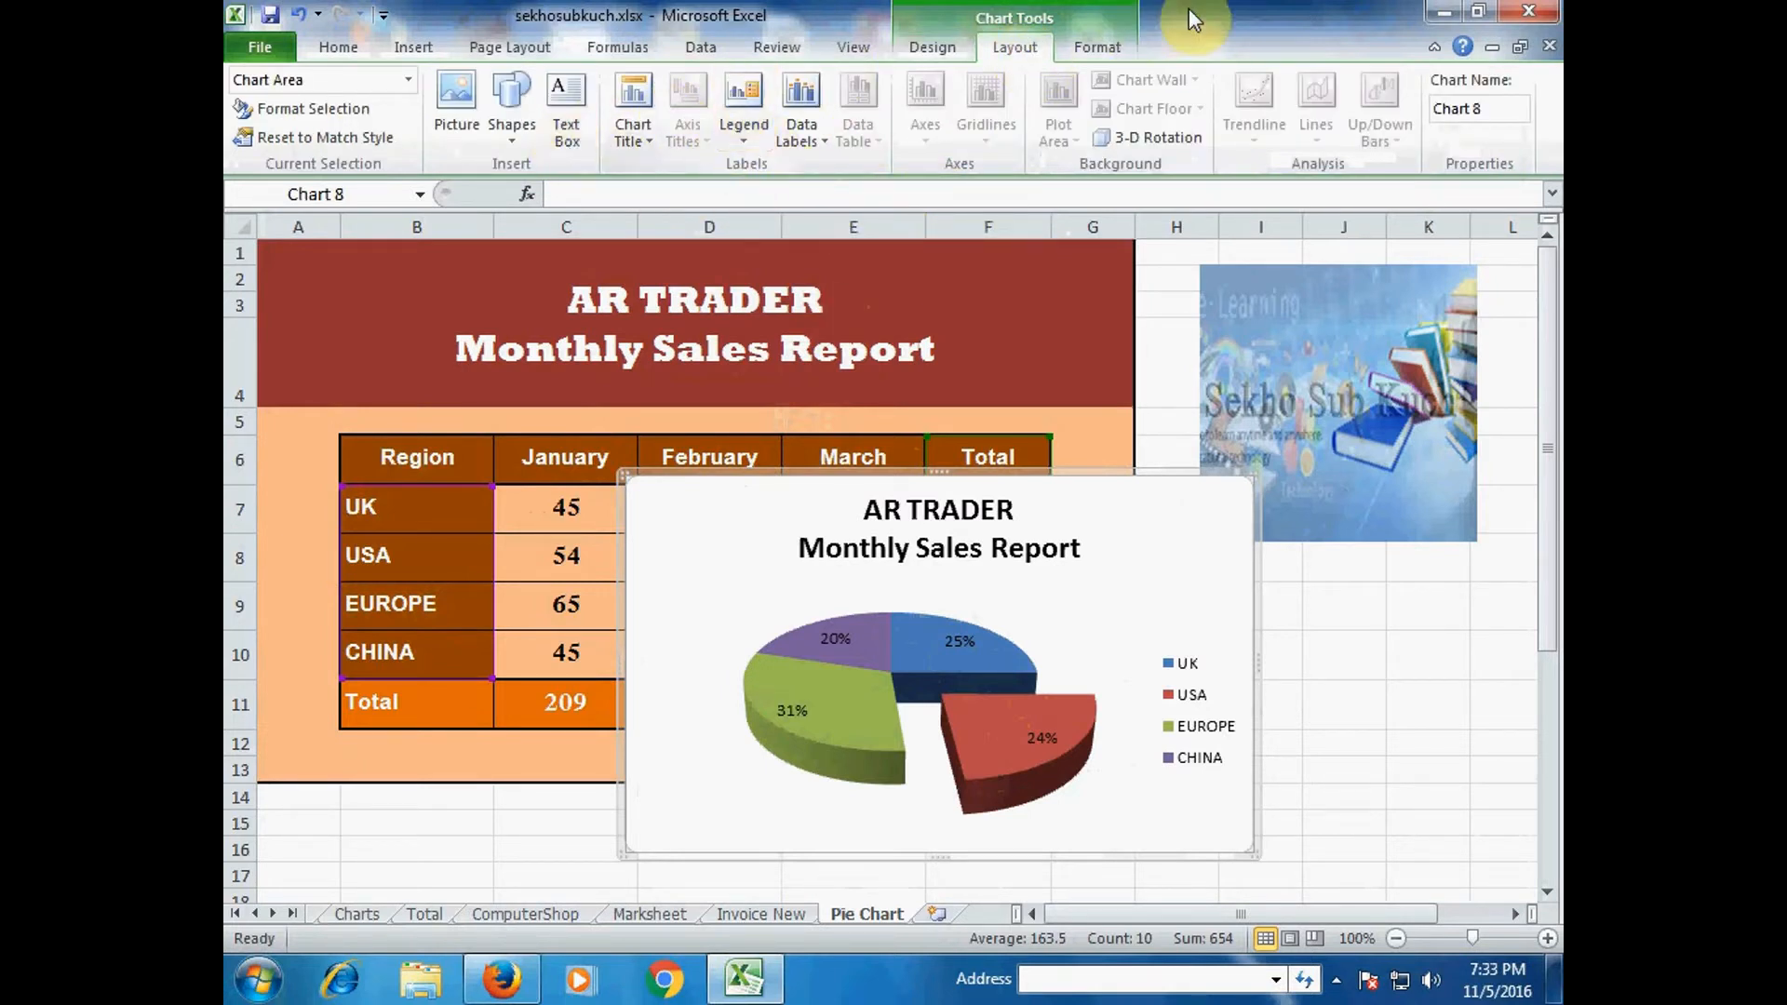
click(1103, 48)
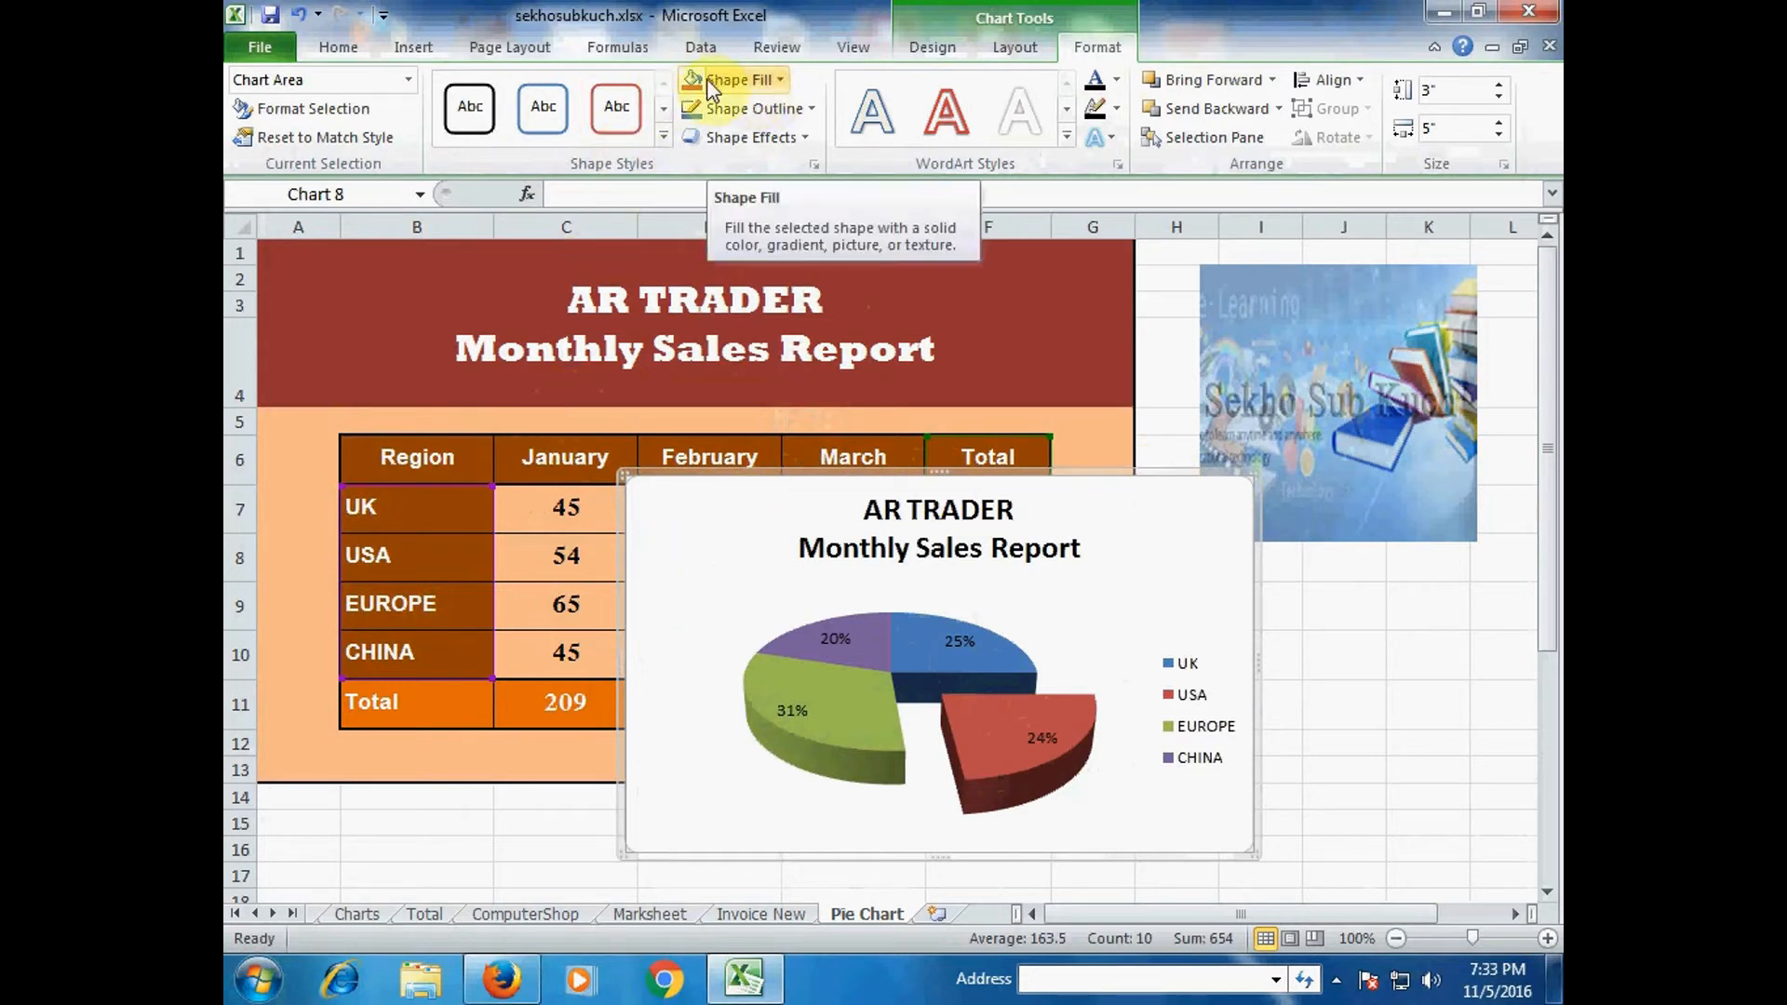
click(754, 81)
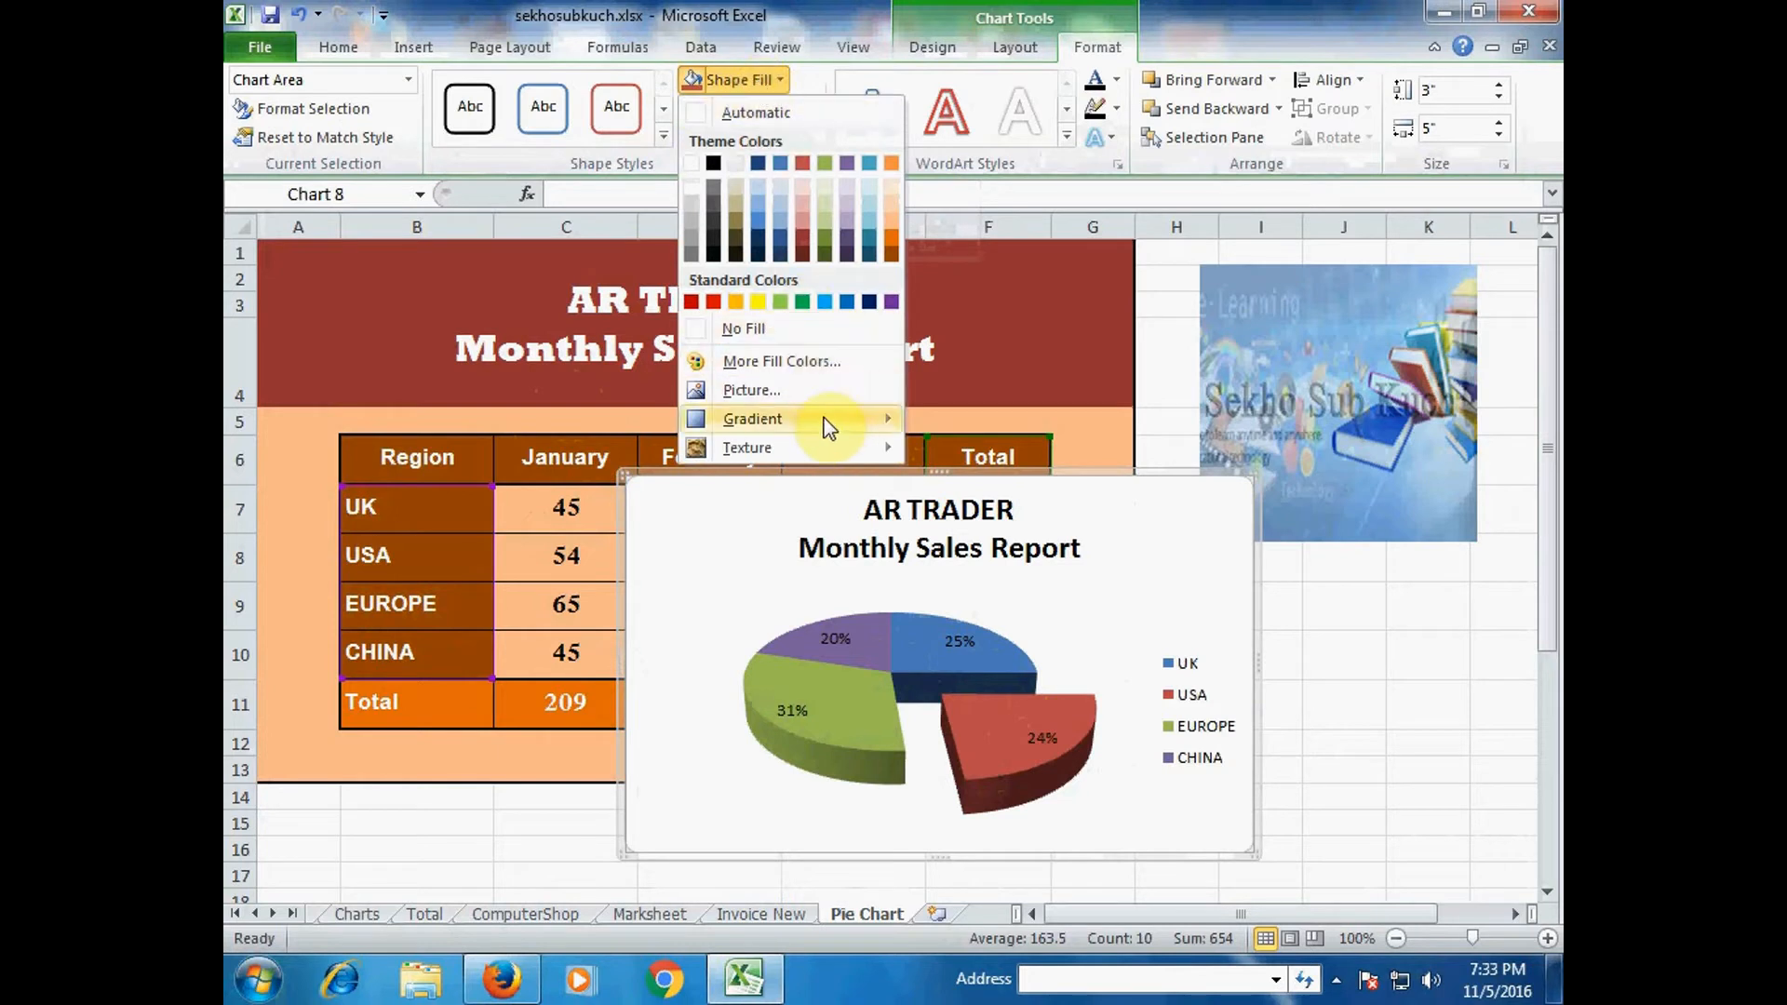
mouse_move(827, 426)
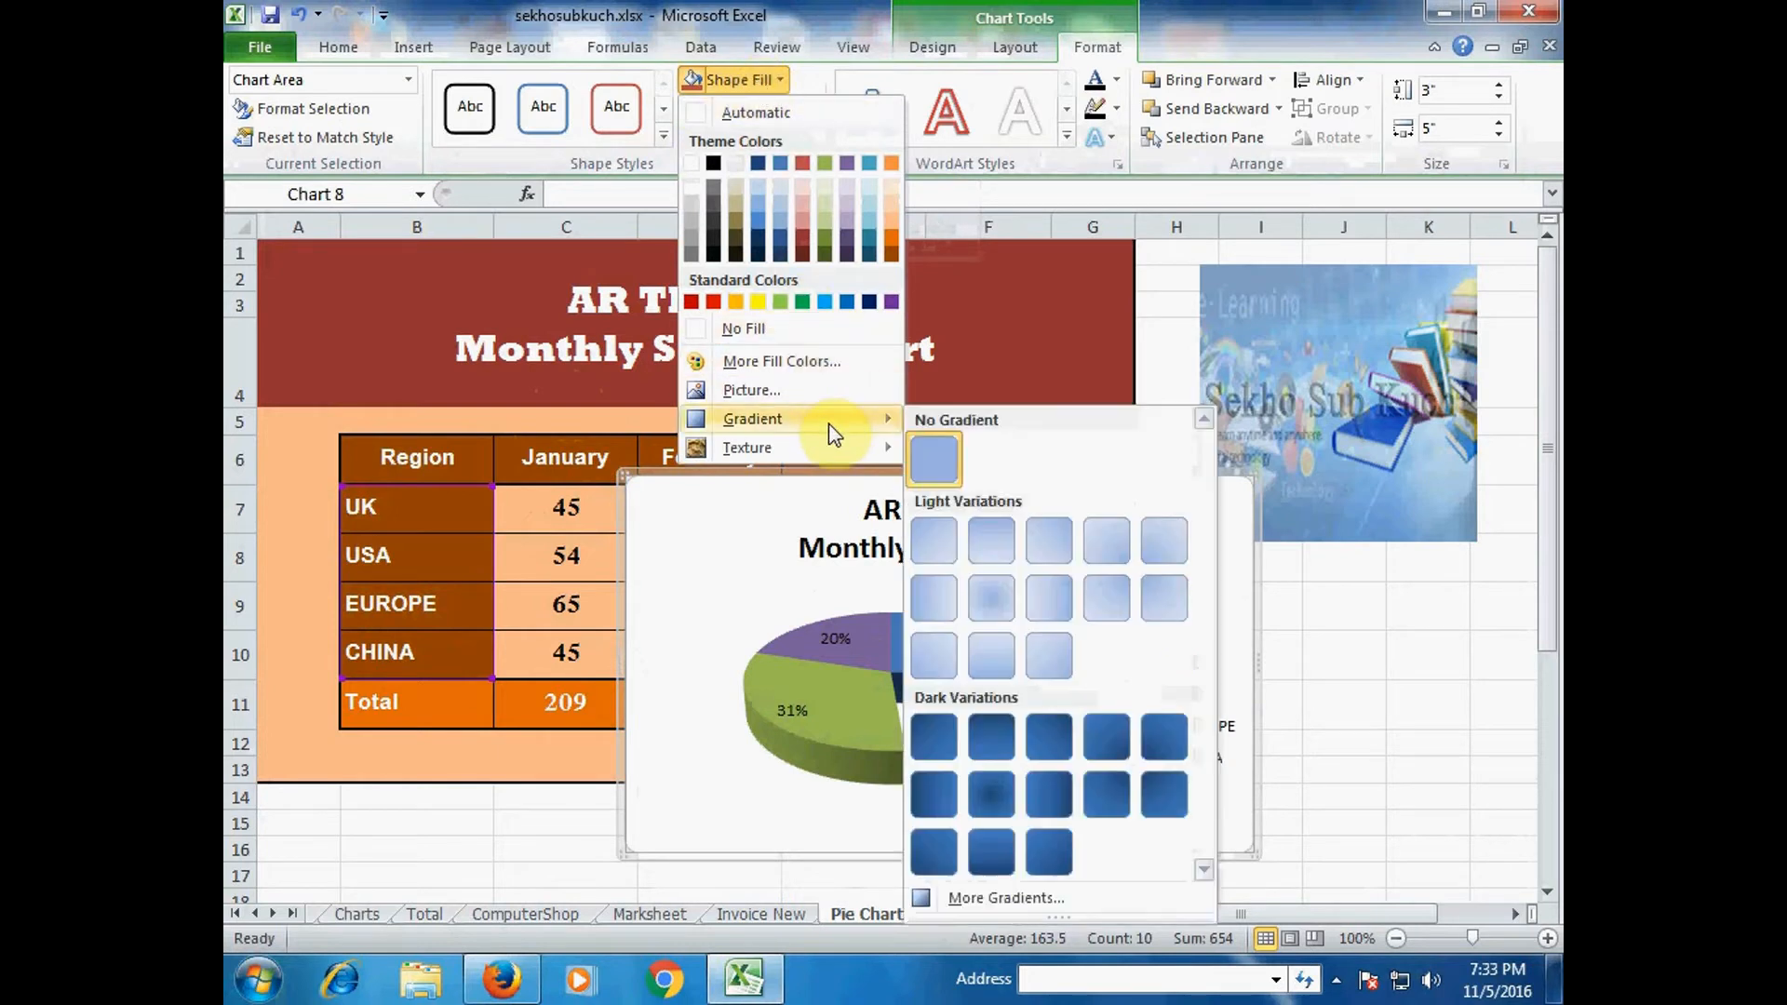
click(1018, 899)
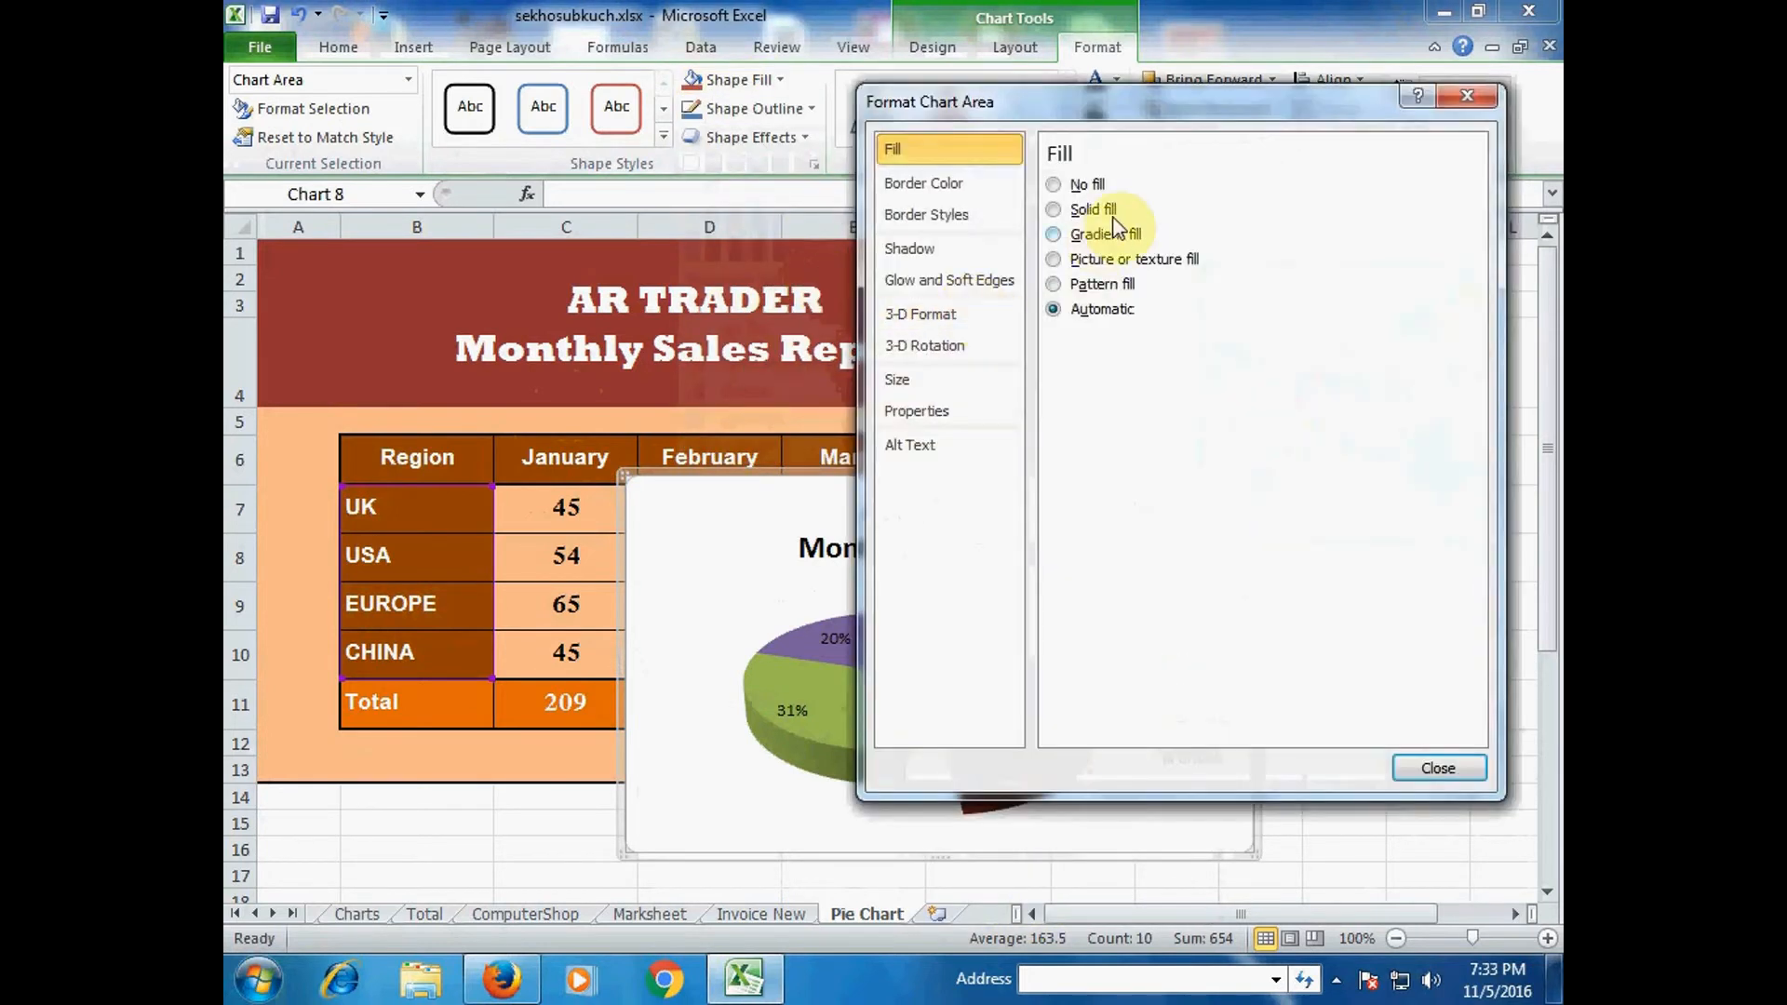
click(1084, 237)
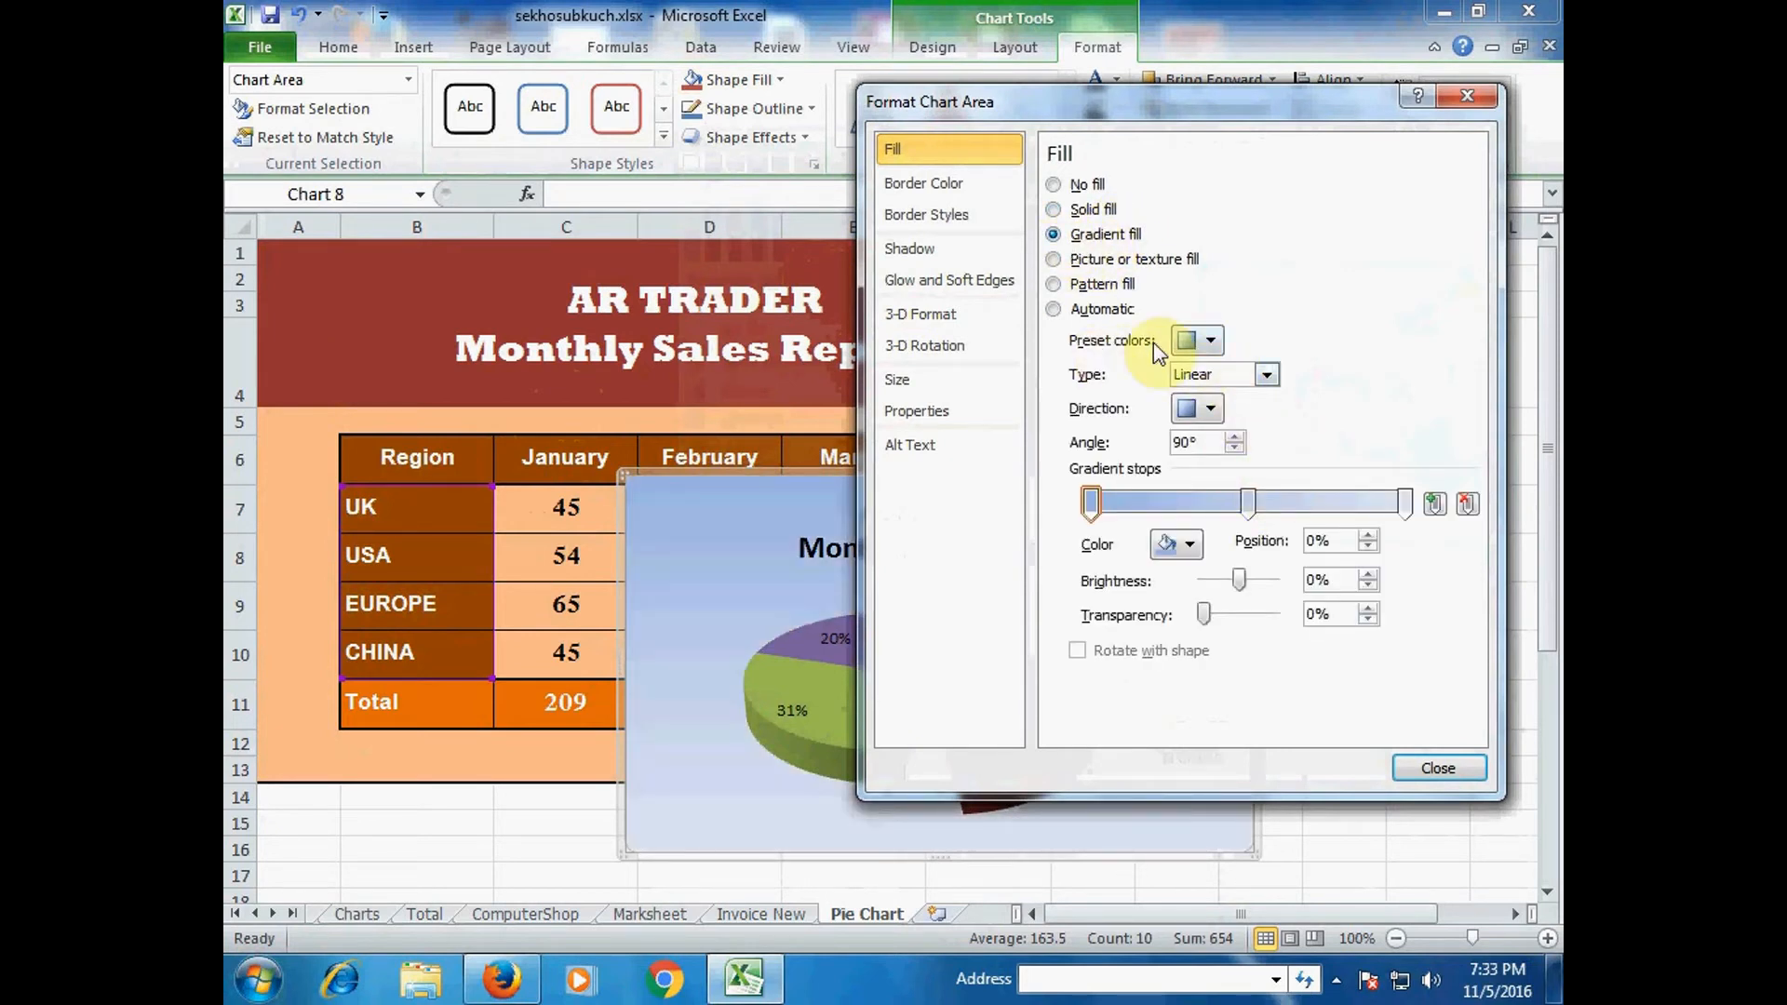
click(1200, 345)
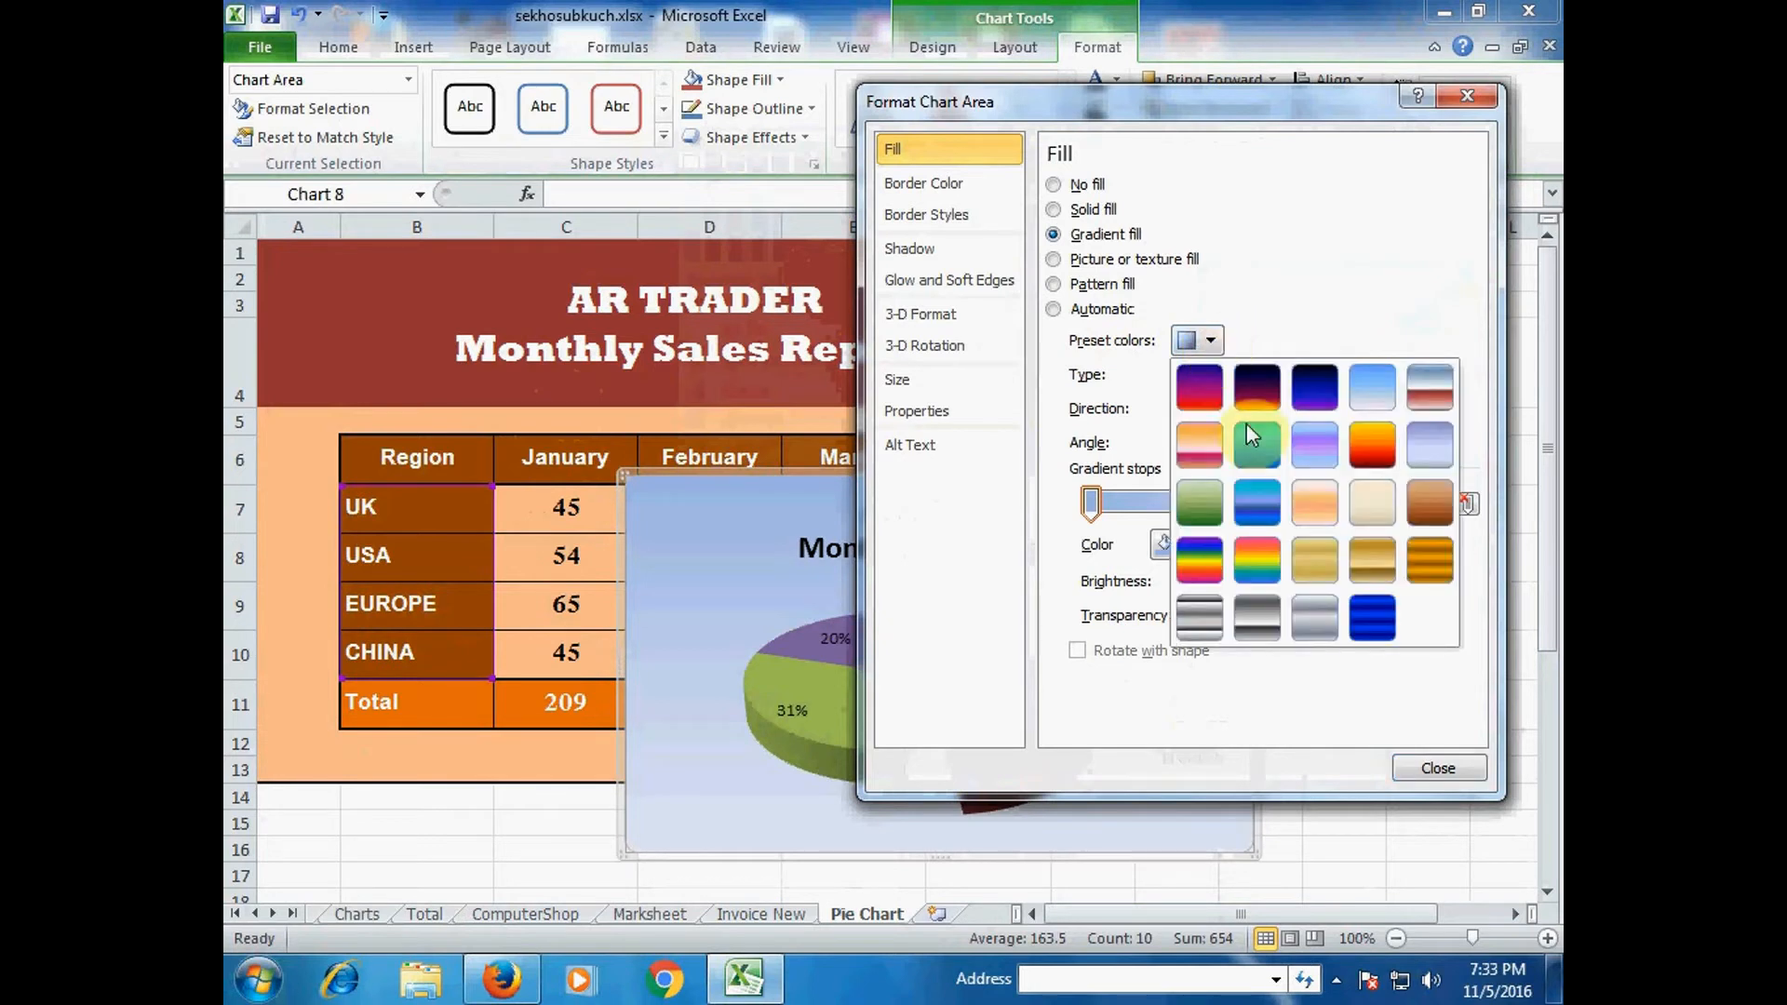
click(1318, 514)
click(1431, 766)
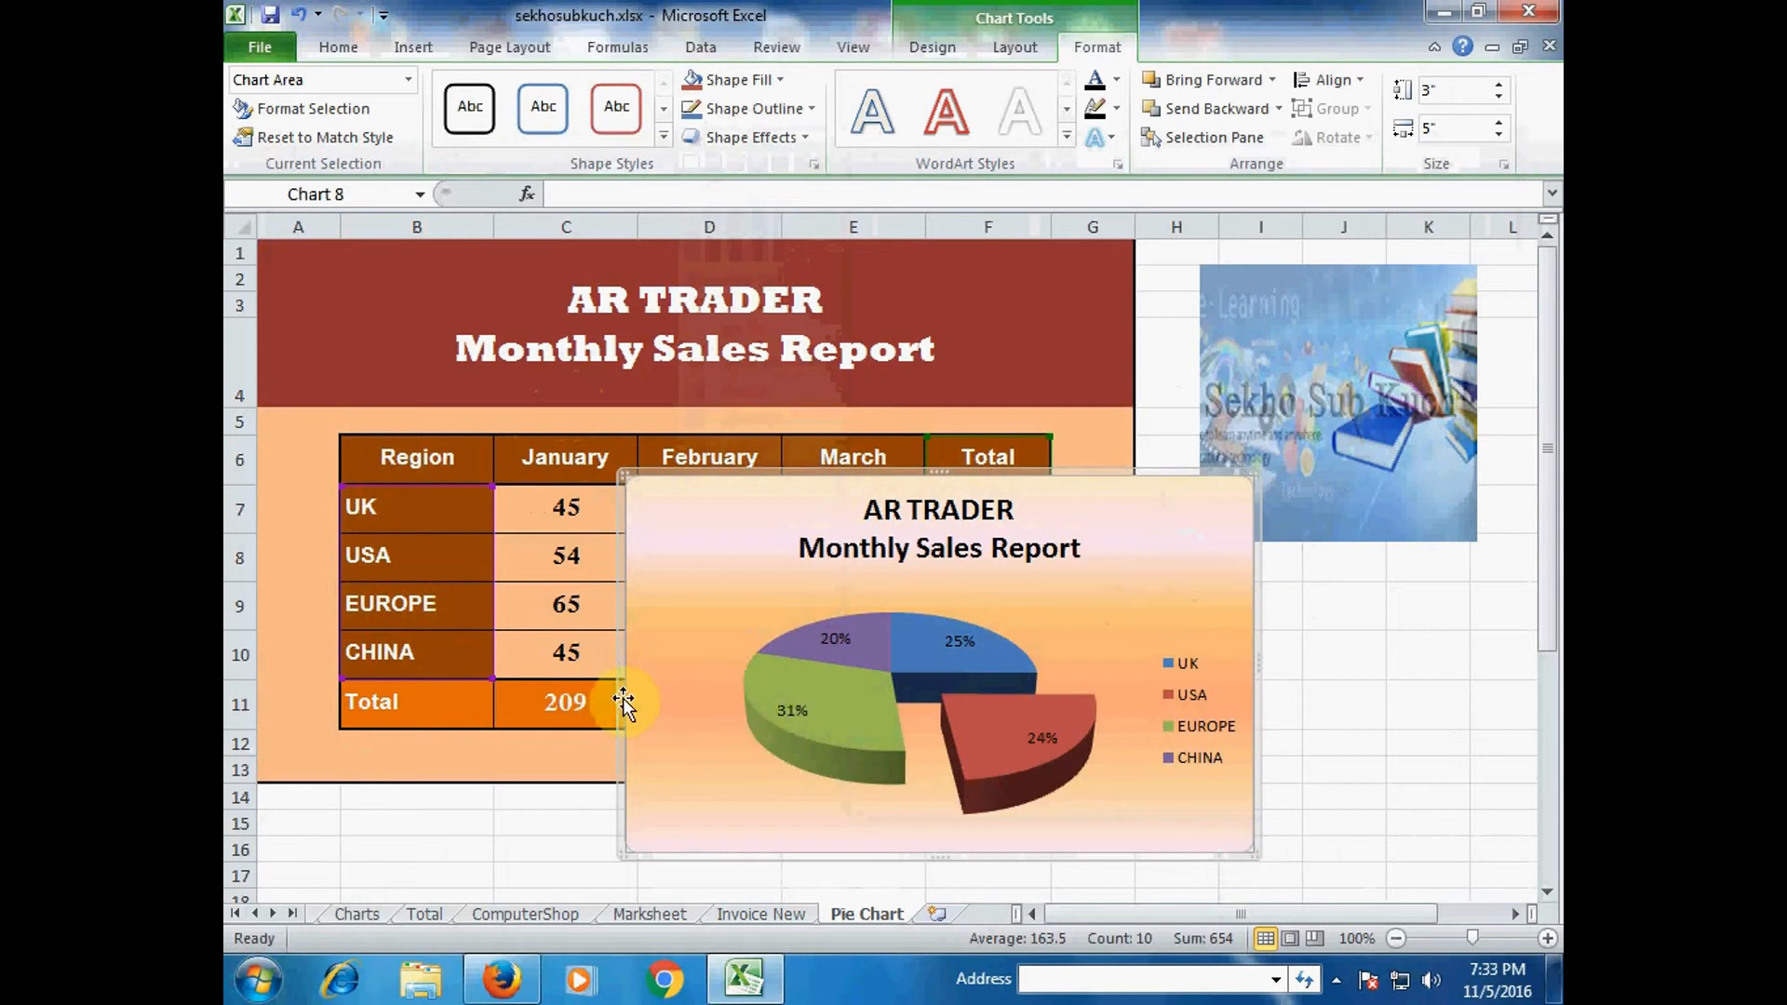
mouse_move(780, 693)
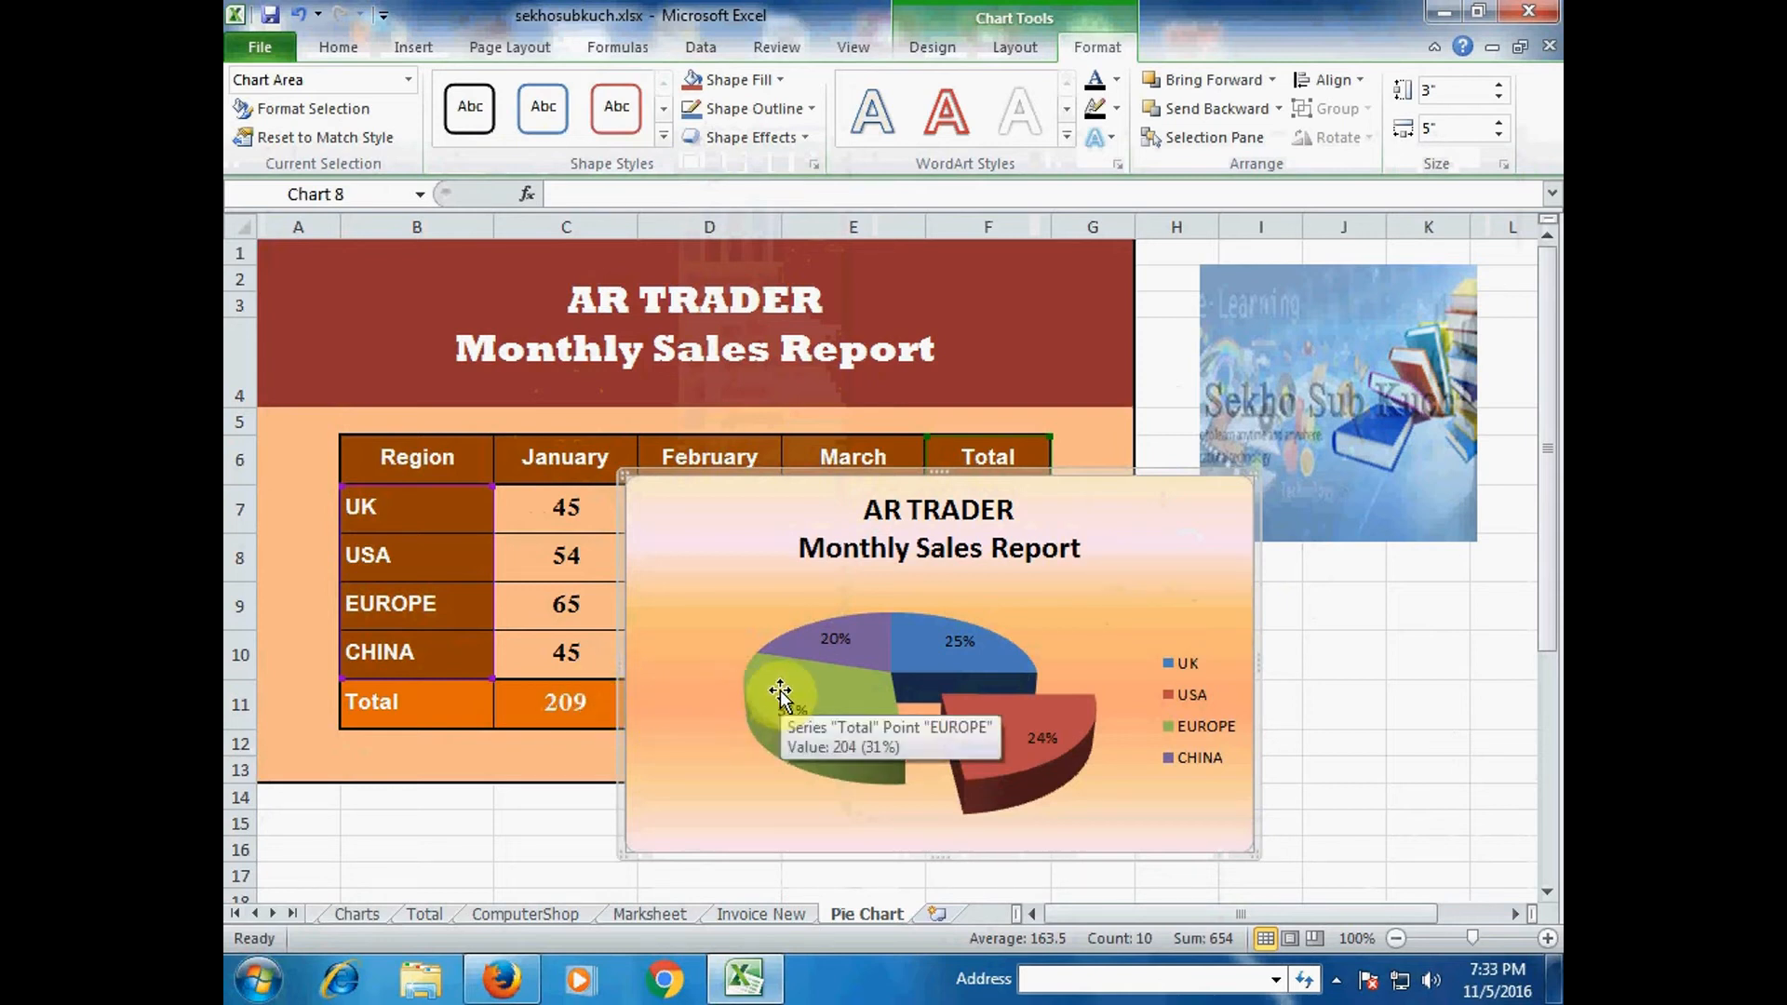